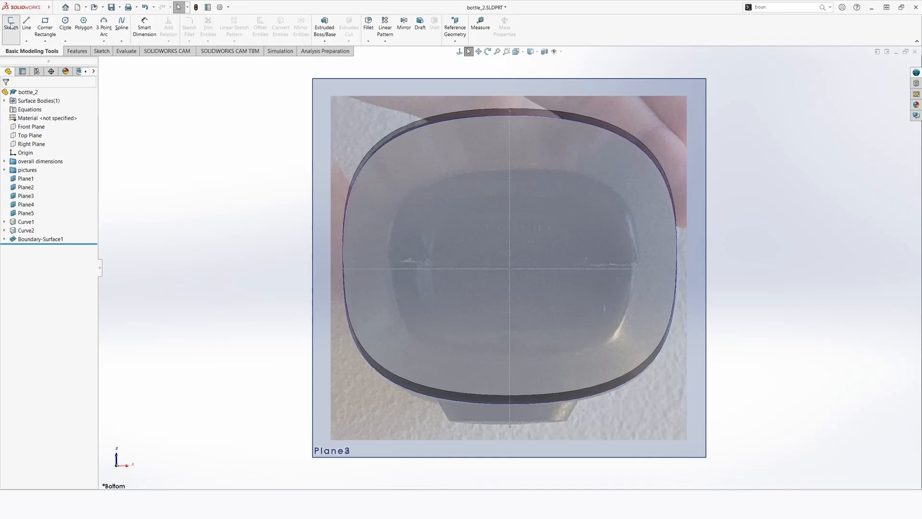
pyautogui.click(332, 454)
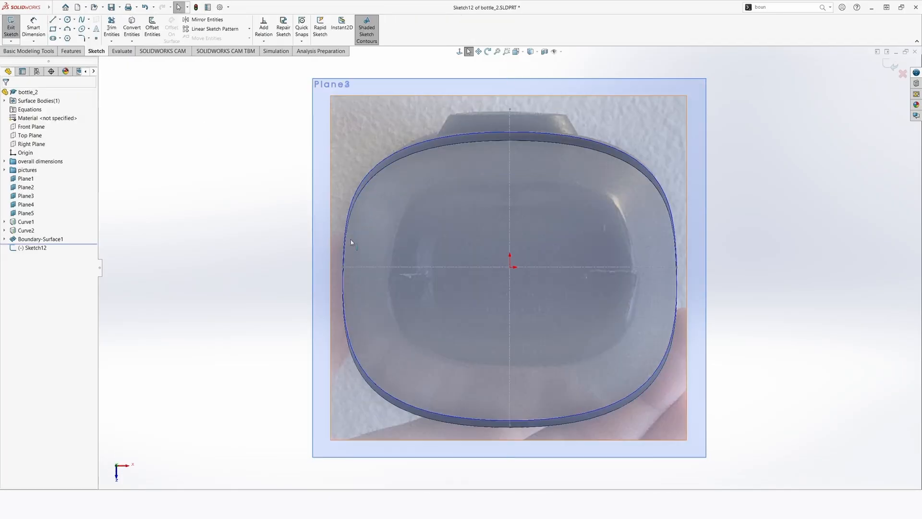
pyautogui.moveTo(351, 243); pyautogui.dragTo(402, 239, button='middle')
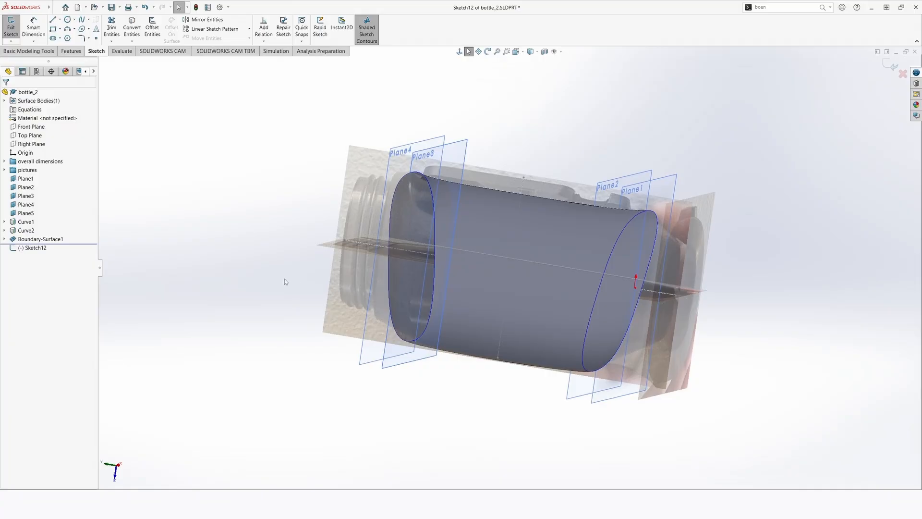
pyautogui.hotkey('ctrl', 'z')
pyautogui.moveTo(330, 324)
pyautogui.mouseDown(button='middle')
pyautogui.moveTo(344, 354)
pyautogui.moveTo(336, 420)
pyautogui.moveTo(151, 281)
pyautogui.mouseUp(button='middle')
# On the Top Plane, sketch a three-point spline around one half of the pictured bottle base, with both ends on the vertical centreline
pyautogui.rightClick(24, 135)
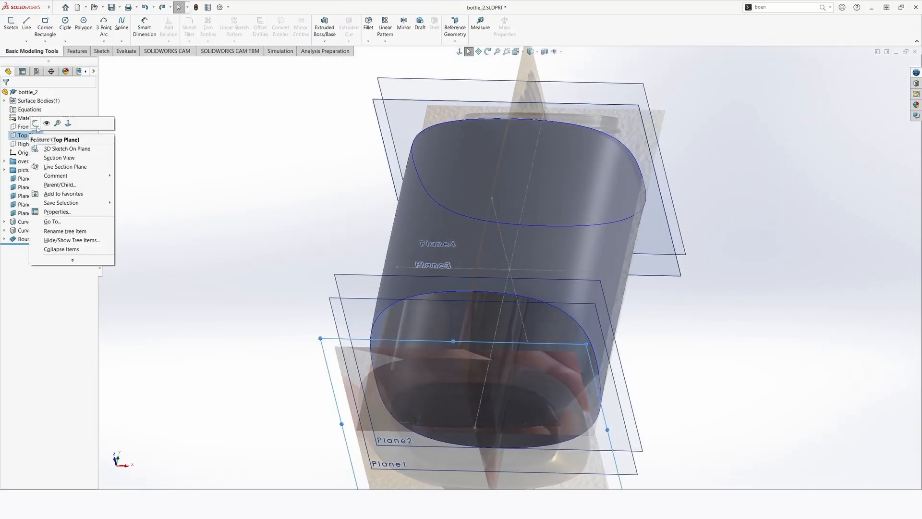
pyautogui.click(36, 124)
pyautogui.moveTo(391, 204)
pyautogui.mouseDown(button='middle')
pyautogui.moveTo(480, 231)
pyautogui.moveTo(476, 387)
pyautogui.mouseUp(button='middle')
pyautogui.press('space')
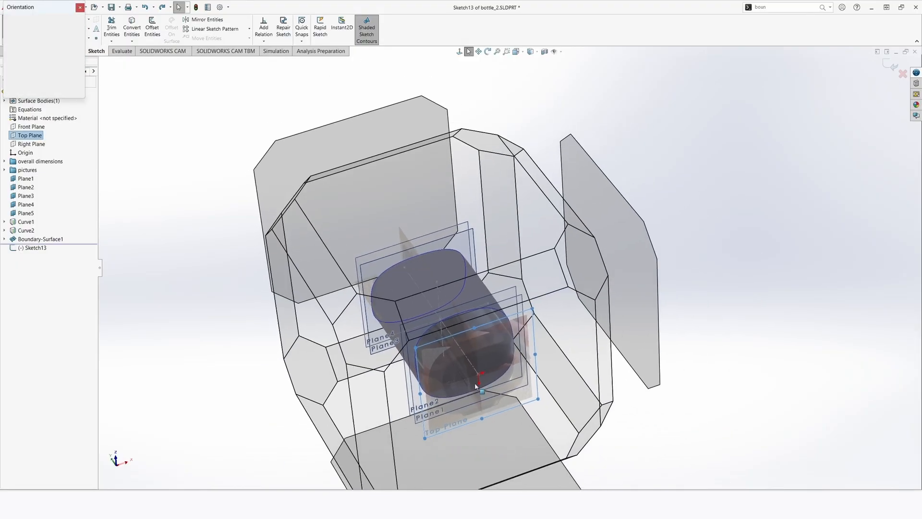
pyautogui.hotkey('ctrl', '8')
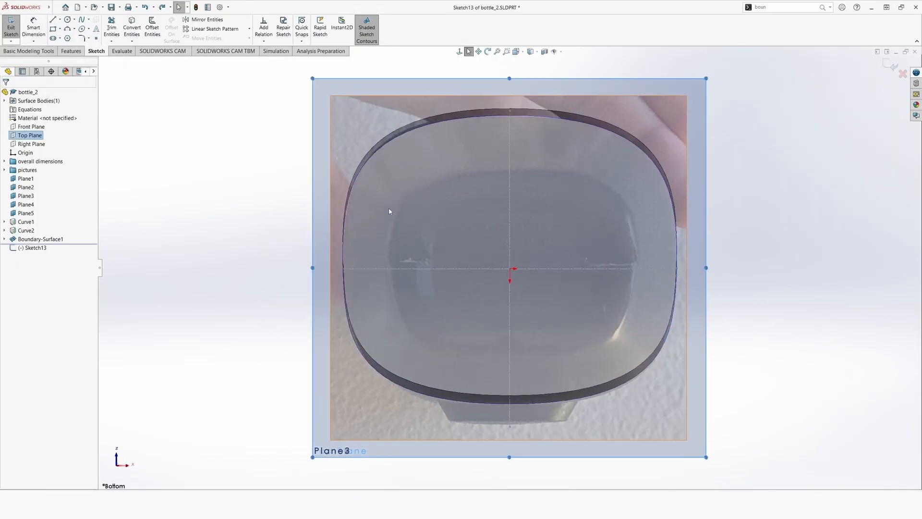
pyautogui.click(82, 20)
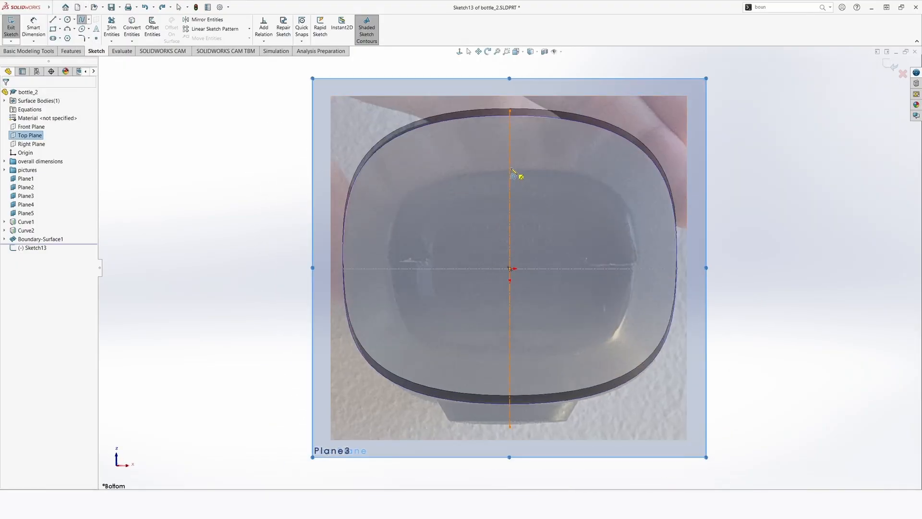
pyautogui.click(510, 167)
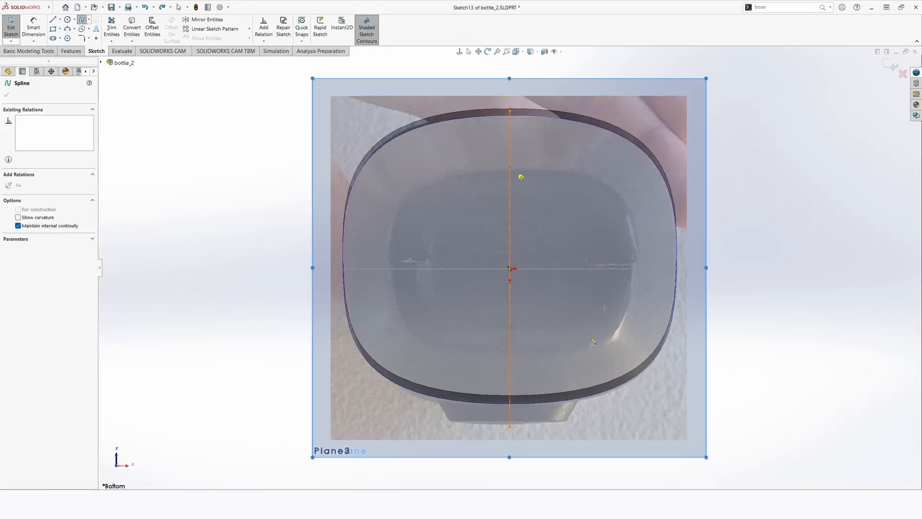
pyautogui.click(638, 269)
pyautogui.click(510, 358)
pyautogui.press('Escape')
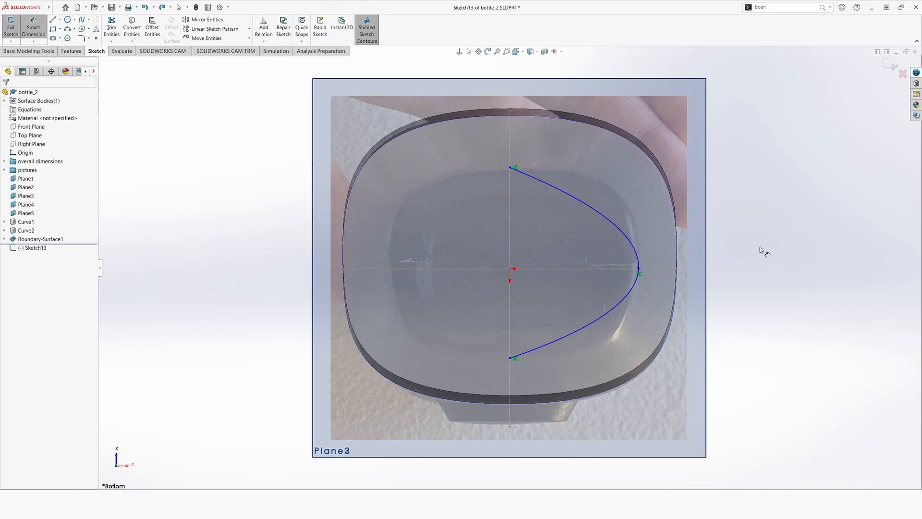
# Make the tangent handles at both ends of the base spline horizontal
pyautogui.click(586, 201)
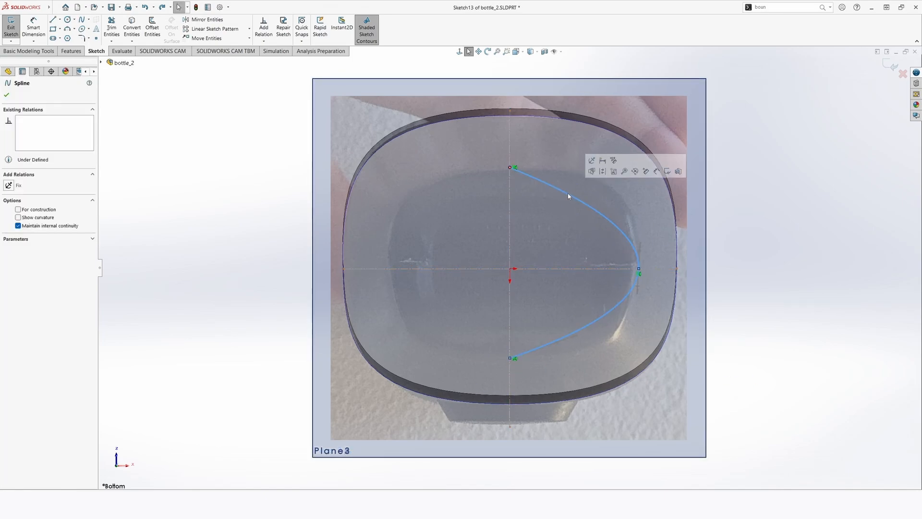
pyautogui.scroll(-5, 568, 193)
pyautogui.scroll(-4, 538, 197)
pyautogui.click(609, 243)
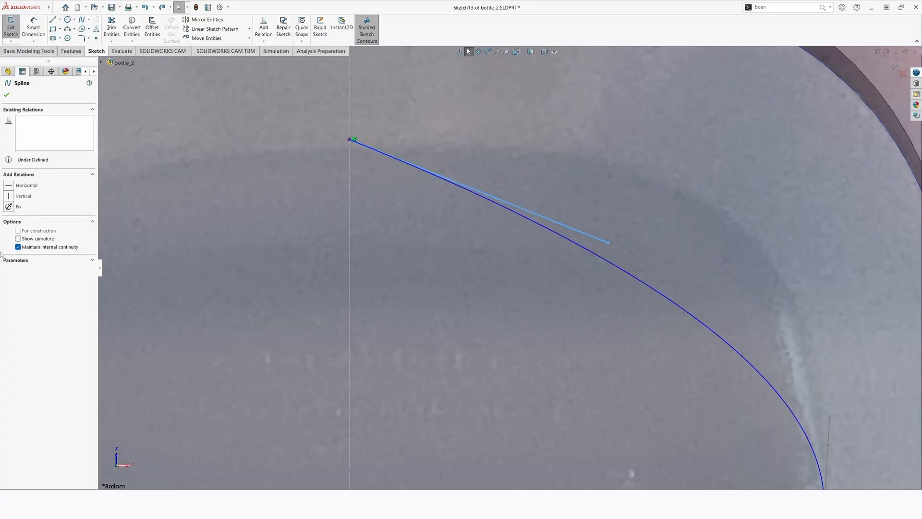
pyautogui.click(9, 186)
pyautogui.scroll(10, 597, 344)
pyautogui.scroll(-4, 526, 471)
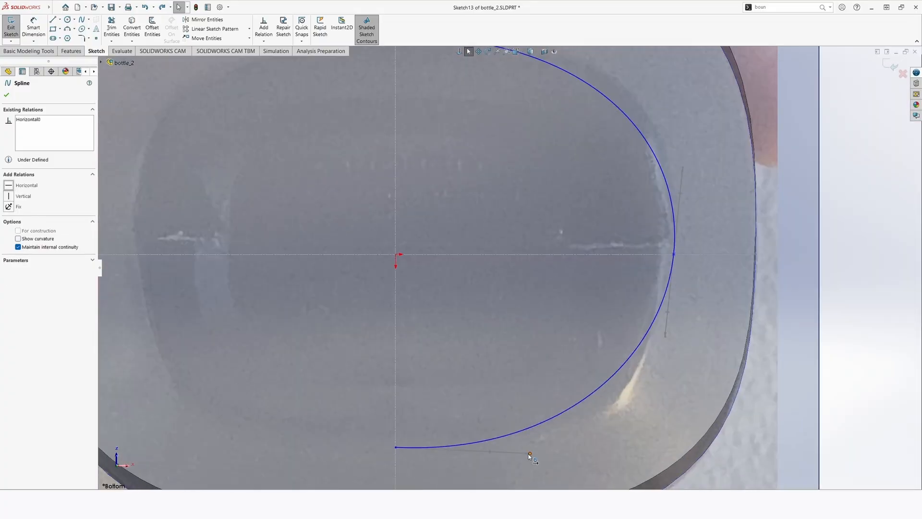
pyautogui.click(14, 188)
pyautogui.scroll(3, 537, 371)
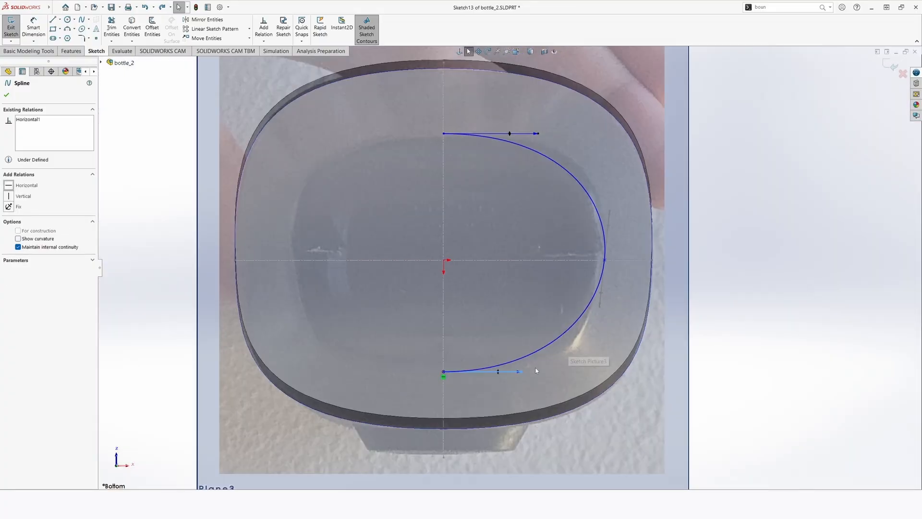
# Adjust the spline's tangent handles and middle point so the curve follows the base outline in the picture
pyautogui.moveTo(521, 373); pyautogui.dragTo(547, 373)
pyautogui.moveTo(601, 306); pyautogui.dragTo(599, 325)
pyautogui.moveTo(520, 133); pyautogui.dragTo(546, 135)
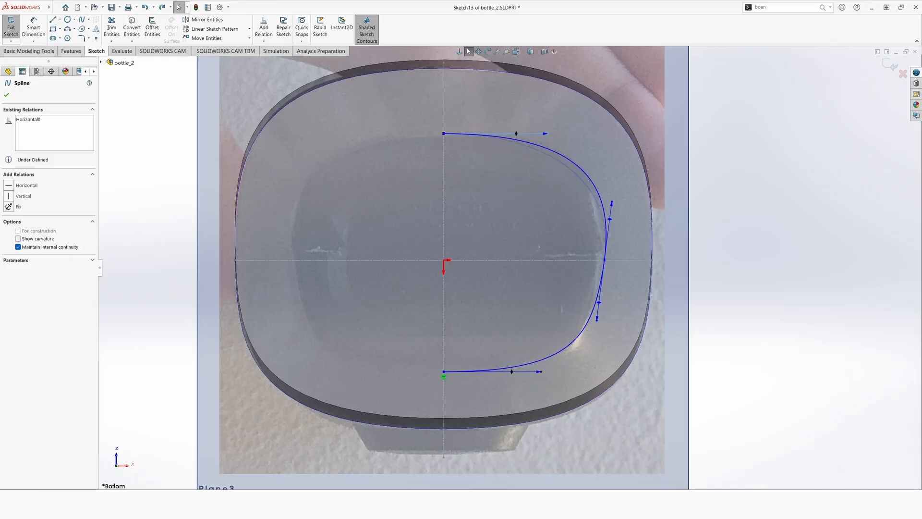
pyautogui.moveTo(542, 373); pyautogui.dragTo(543, 377)
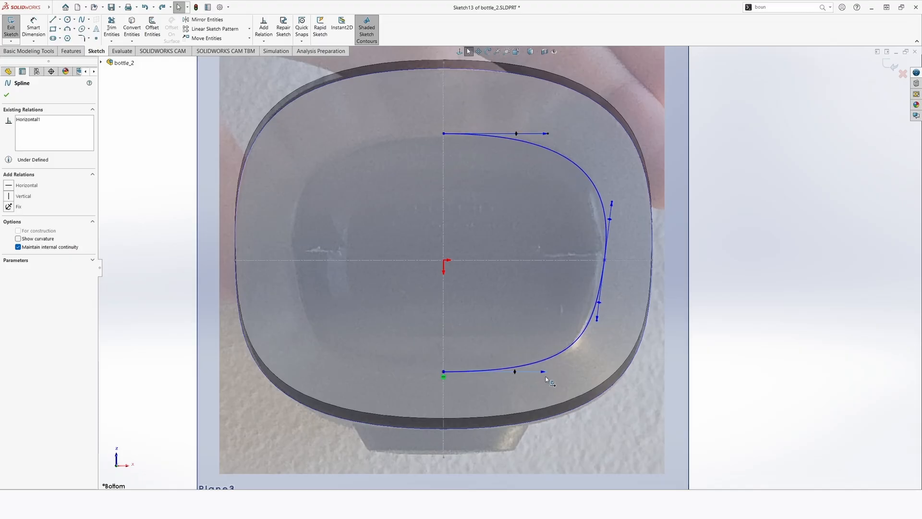
pyautogui.click(605, 261)
pyautogui.moveTo(604, 261); pyautogui.dragTo(603, 261)
pyautogui.scroll(3, 492, 259)
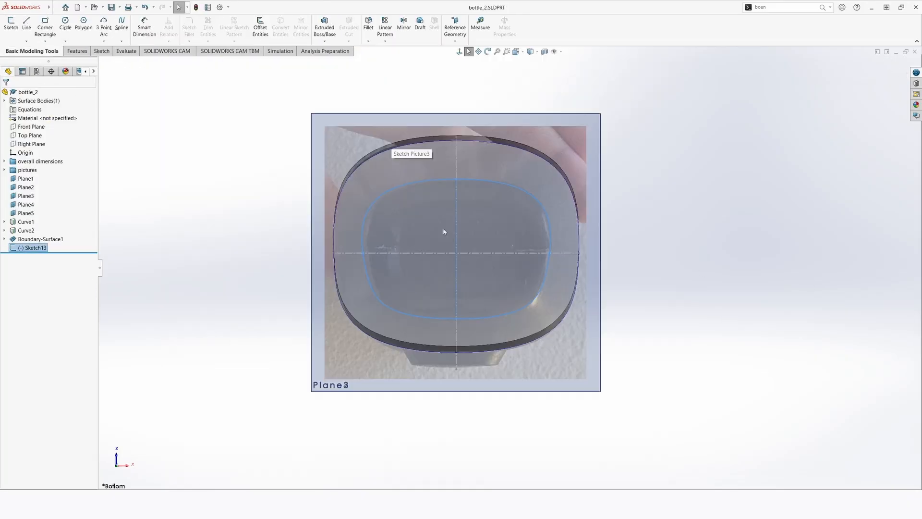
# Examine the base sketch's width and position against the bottle's front reference picture
pyautogui.moveTo(443, 227)
pyautogui.mouseDown(button='middle')
pyautogui.moveTo(432, 373)
pyautogui.moveTo(468, 376)
pyautogui.moveTo(468, 445)
pyautogui.moveTo(455, 436)
pyautogui.mouseUp(button='middle')
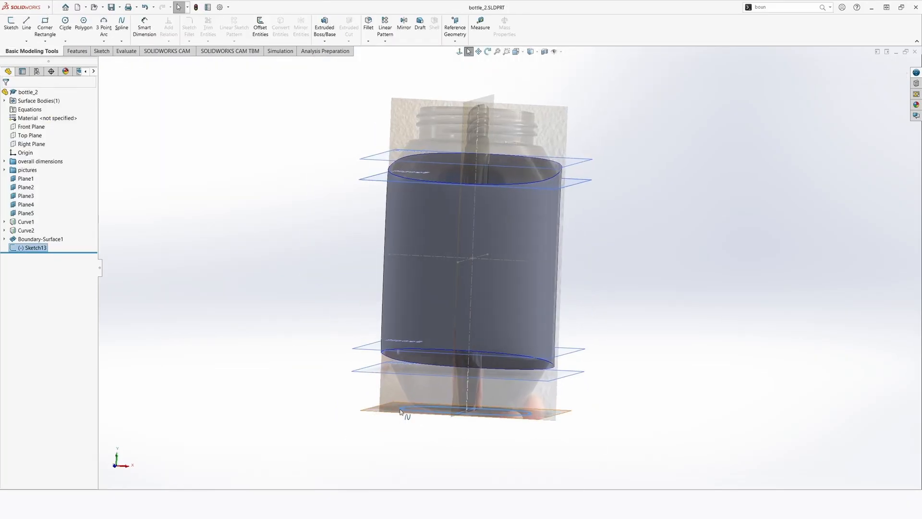
pyautogui.moveTo(480, 384); pyautogui.dragTo(504, 363, button='middle')
pyautogui.press('space')
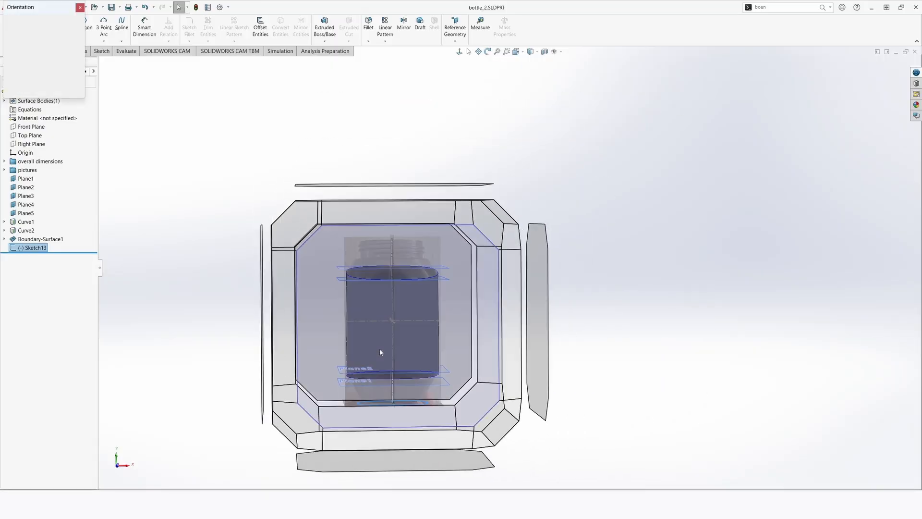
pyautogui.click(381, 352)
pyautogui.scroll(-5, 466, 435)
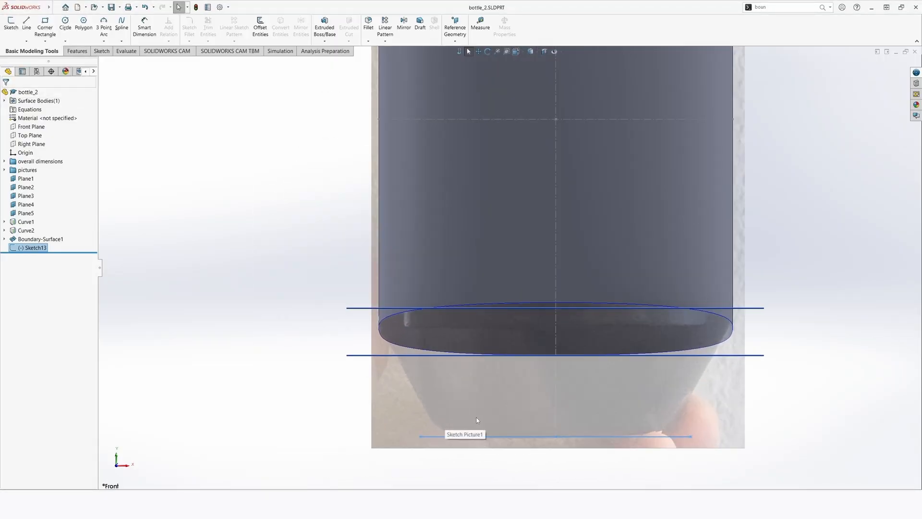
pyautogui.moveTo(476, 418); pyautogui.dragTo(471, 365, button='middle')
pyautogui.press('space')
pyautogui.click(460, 329)
pyautogui.scroll(3, 457, 269)
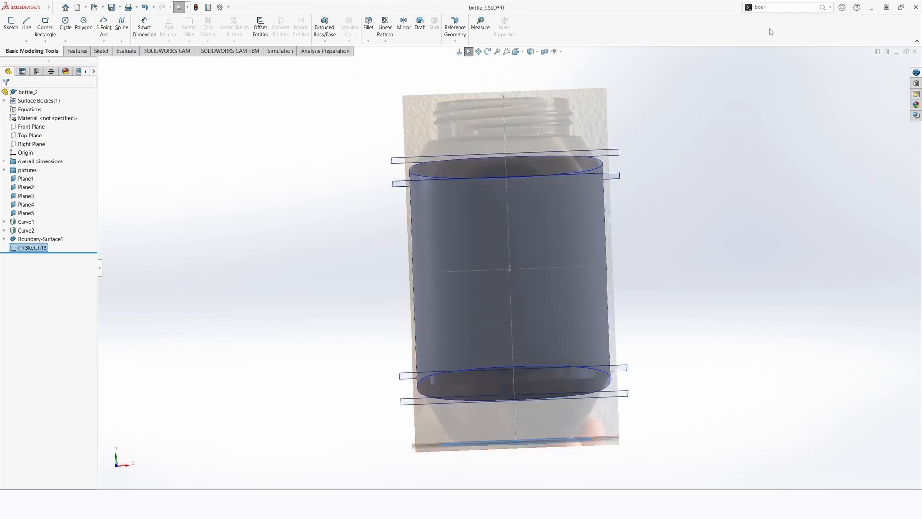
# Create a boundary surface between the base sketch and the lower edge curve of the bottle body
pyautogui.moveTo(804, 5); pyautogui.dragTo(700, 17)
pyautogui.write('boun')
pyautogui.click(777, 35)
pyautogui.scroll(-2, 496, 439)
pyautogui.click(443, 340)
pyautogui.scroll(3, 444, 336)
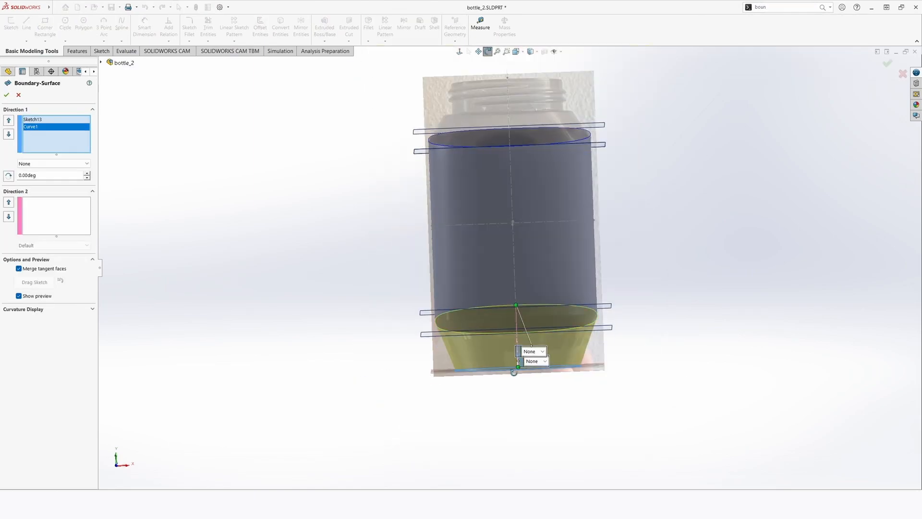
pyautogui.moveTo(445, 331)
pyautogui.mouseDown(button='middle')
pyautogui.moveTo(444, 350)
pyautogui.moveTo(462, 330)
pyautogui.moveTo(396, 334)
pyautogui.moveTo(448, 348)
pyautogui.moveTo(531, 403)
pyautogui.moveTo(446, 273)
pyautogui.mouseUp(button='middle')
pyautogui.click(8, 95)
# Edit the new tapered base surface and try a Direction Vector constraint on the base sketch profile
pyautogui.scroll(-3, 490, 362)
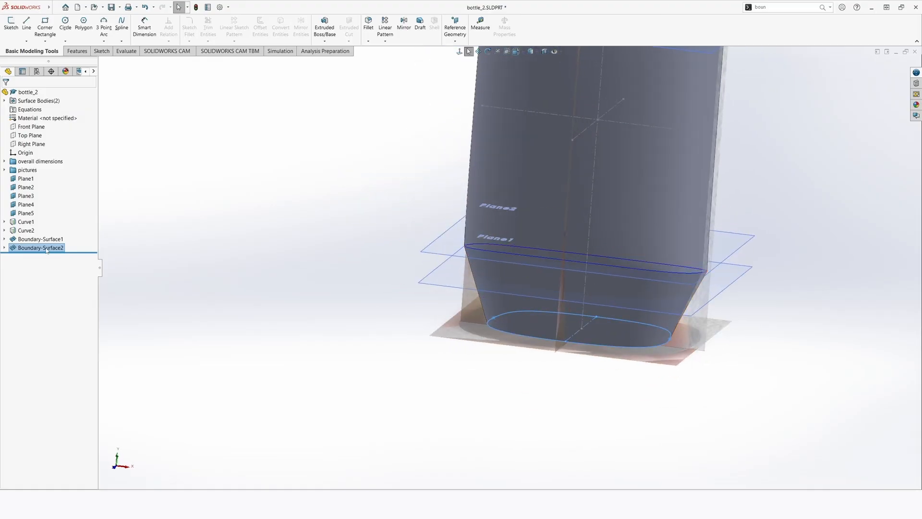
pyautogui.rightClick(24, 247)
pyautogui.click(29, 224)
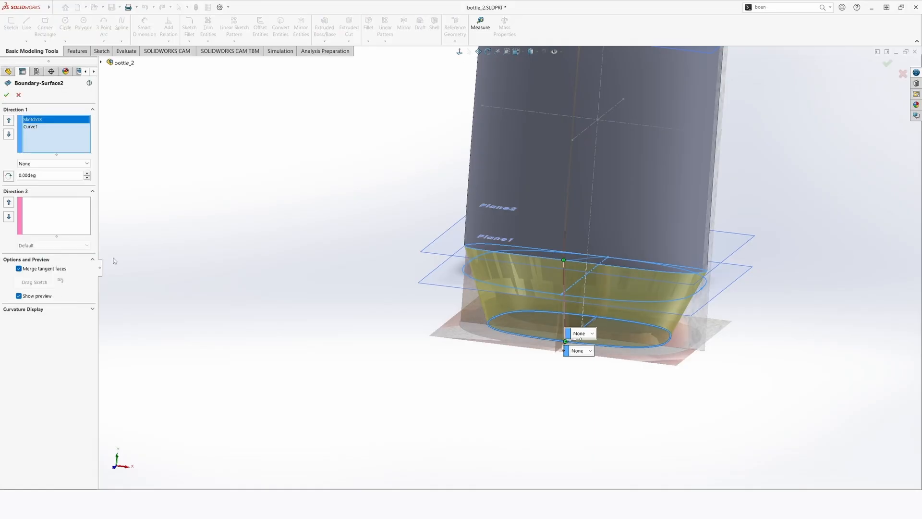
pyautogui.click(53, 163)
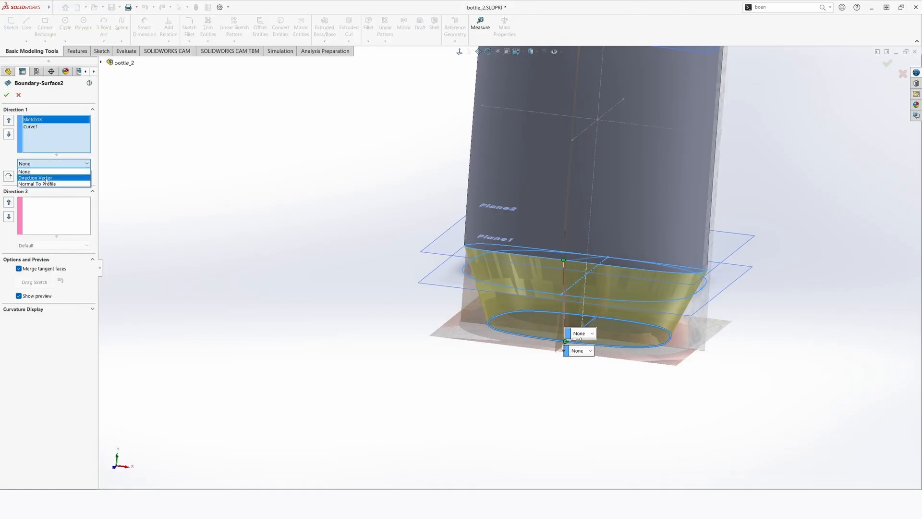
pyautogui.click(46, 178)
pyautogui.moveTo(454, 295); pyautogui.dragTo(496, 300, button='middle')
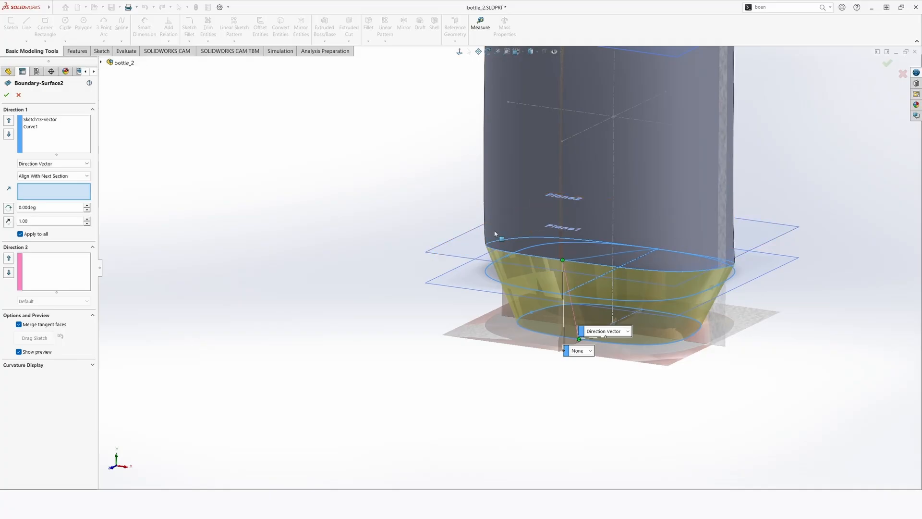
pyautogui.moveTo(568, 261); pyautogui.dragTo(520, 284, button='middle')
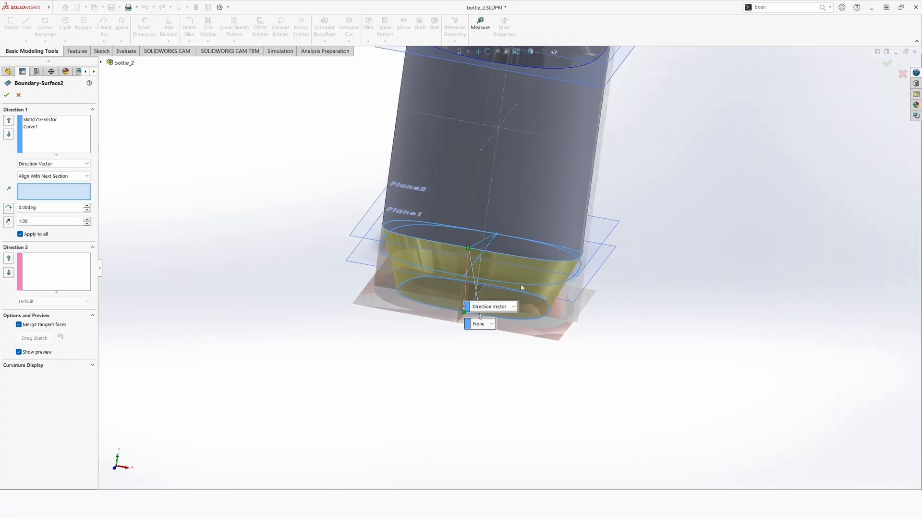
pyautogui.scroll(-1, 521, 284)
# Set the base sketch profile's constraint to Normal To Profile and check the tapered surface against the reference pictures
pyautogui.click(48, 164)
pyautogui.click(53, 190)
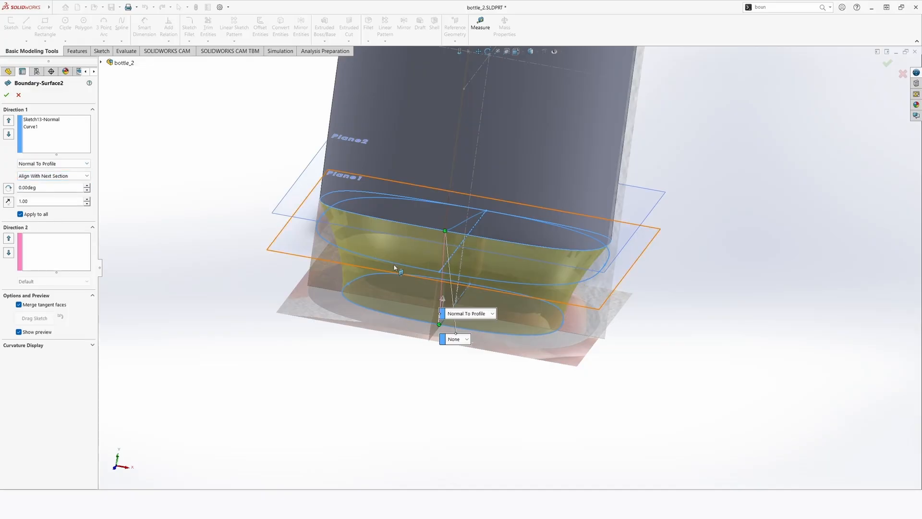
pyautogui.moveTo(336, 207); pyautogui.dragTo(376, 289, button='middle')
pyautogui.scroll(1, 375, 287)
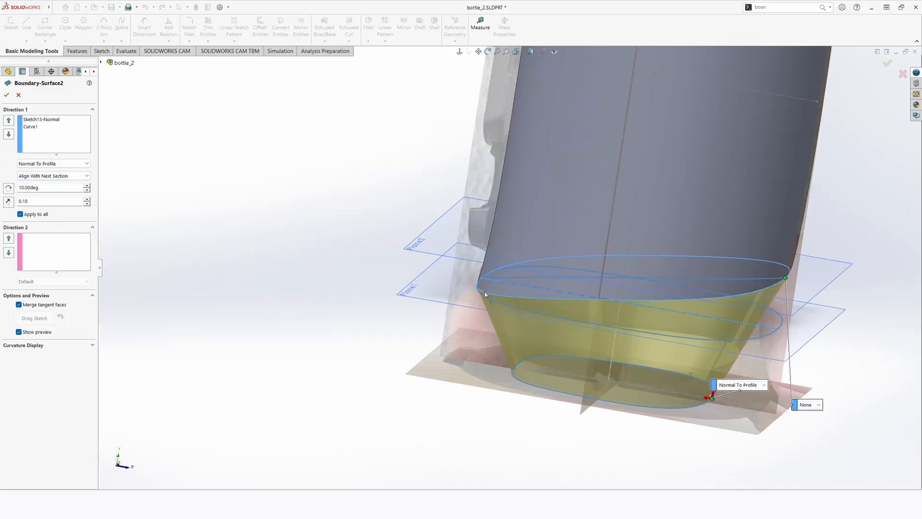
pyautogui.scroll(2, 486, 292)
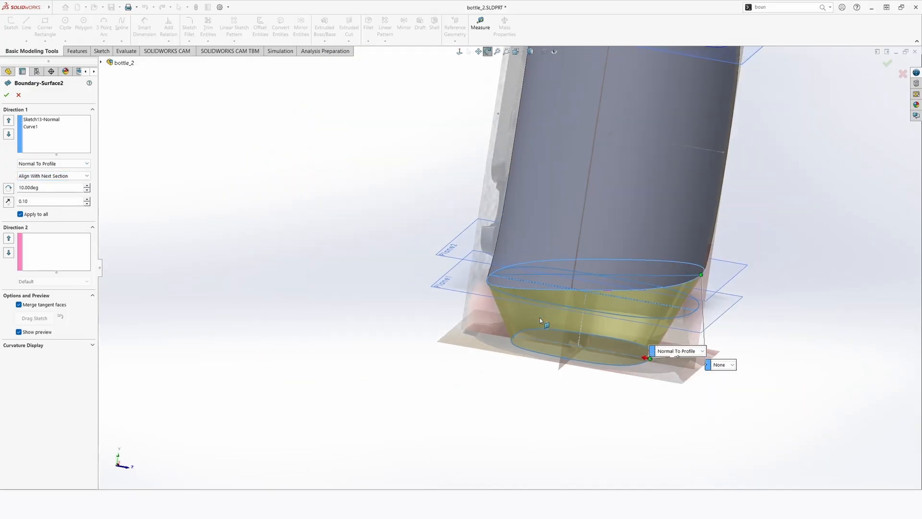
pyautogui.moveTo(485, 292); pyautogui.dragTo(742, 335, button='middle')
pyautogui.scroll(1, 742, 334)
pyautogui.scroll(-4, 717, 320)
pyautogui.moveTo(606, 356); pyautogui.dragTo(431, 350, button='middle')
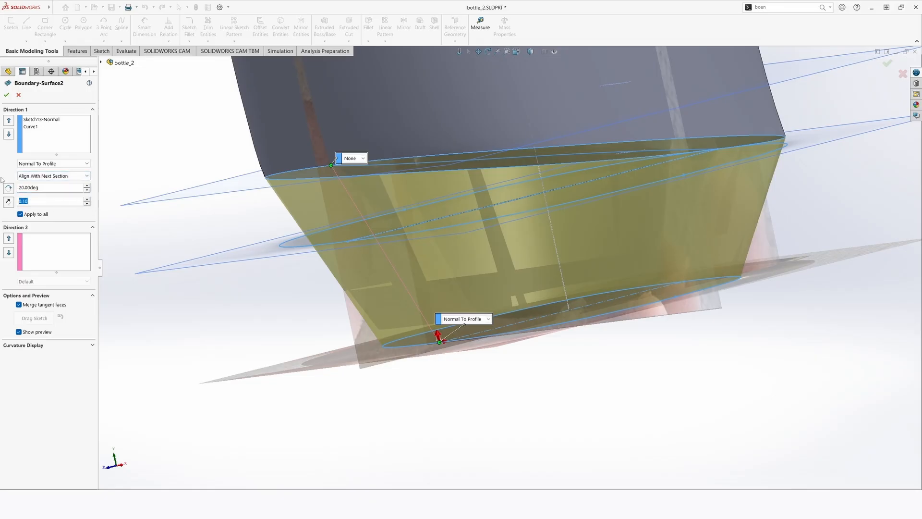
# Try tangent lengths of 1 and above on the base sketch profile
pyautogui.write('1')
pyautogui.press('Return')
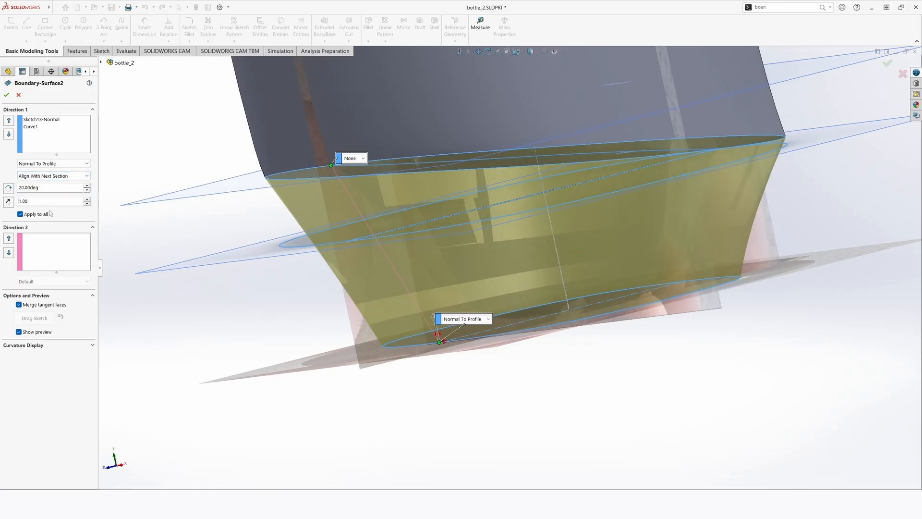
pyautogui.write('5')
pyautogui.press('Return')
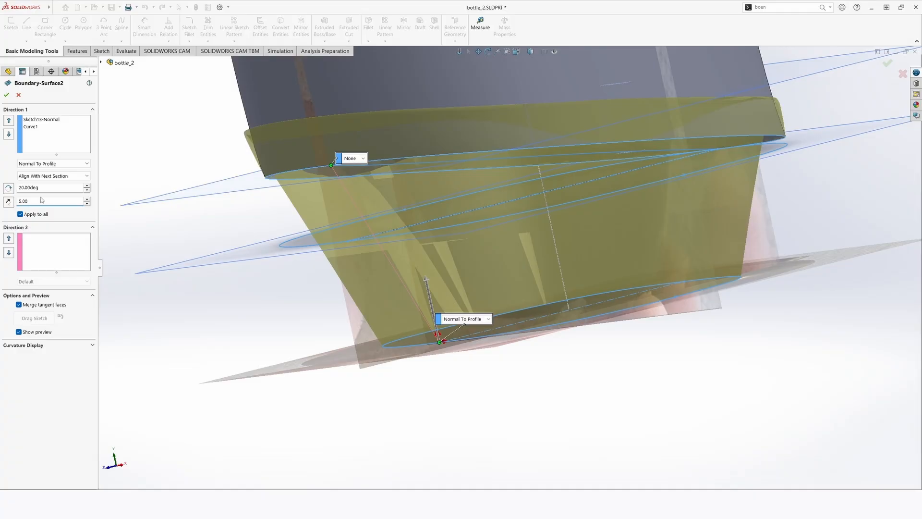
pyautogui.press('Return')
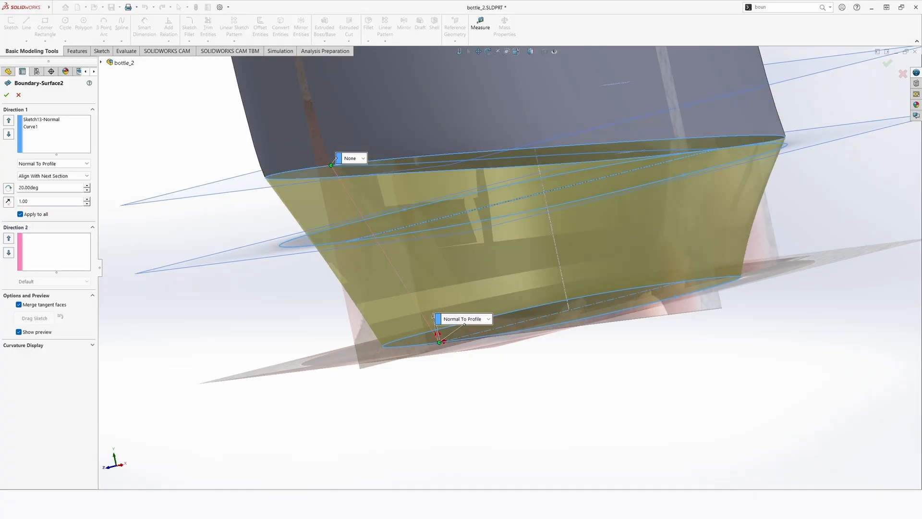
# Set the base sketch profile's tangent length to 0.5 and its draft angle to 45 degrees
pyautogui.write('0.5')
pyautogui.press('Return')
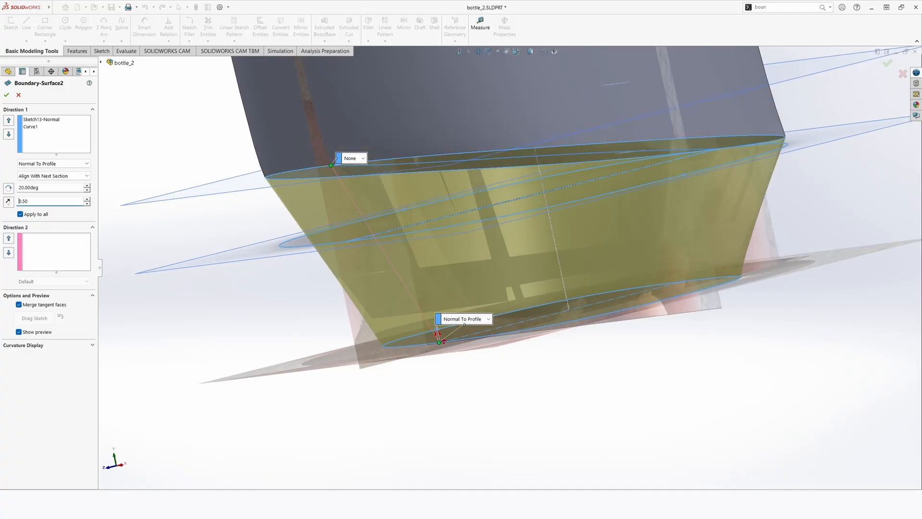
pyautogui.write('45')
pyautogui.press('Return')
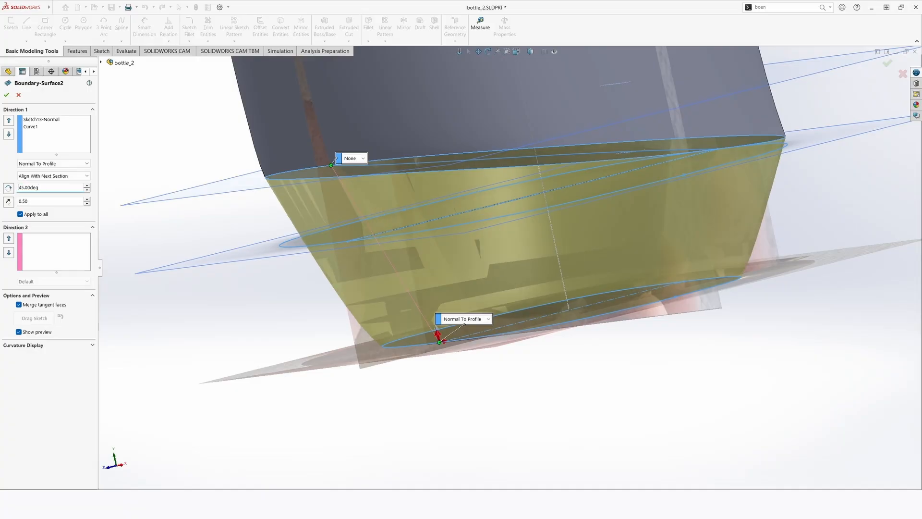
pyautogui.scroll(3, 325, 332)
pyautogui.moveTo(326, 332)
pyautogui.mouseDown(button='middle')
pyautogui.moveTo(332, 281)
pyautogui.moveTo(328, 329)
pyautogui.mouseUp(button='middle')
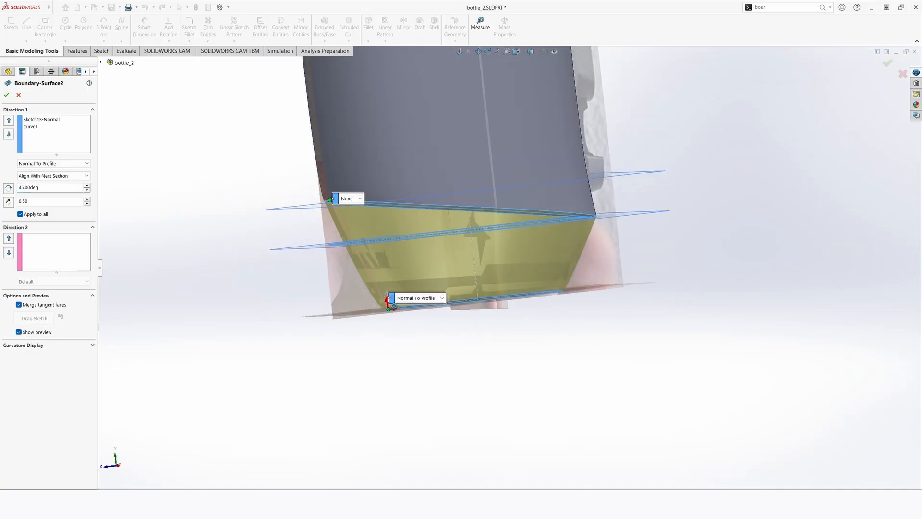
# Check the tapered base surface preview against the reference pictures from several sides and close the feature without applying the edits
pyautogui.scroll(-2, 390, 313)
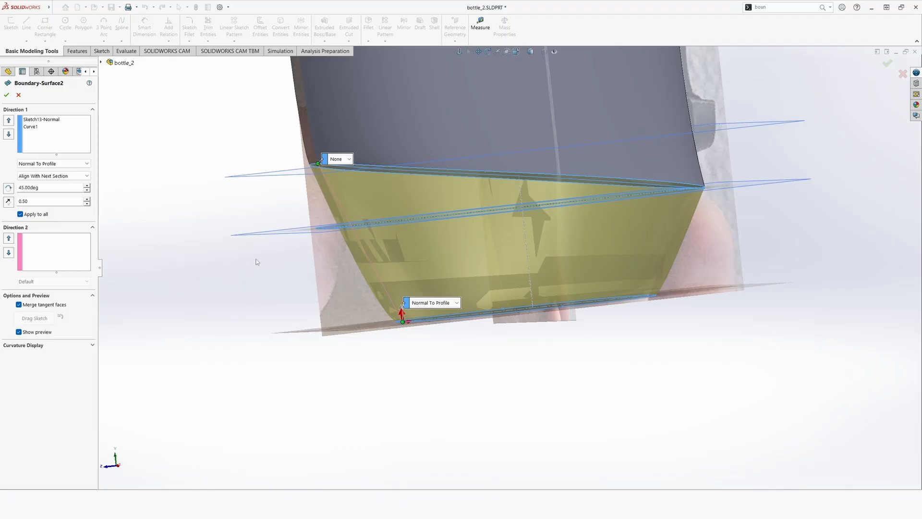
pyautogui.scroll(2, 257, 262)
pyautogui.moveTo(257, 262); pyautogui.dragTo(283, 296, button='middle')
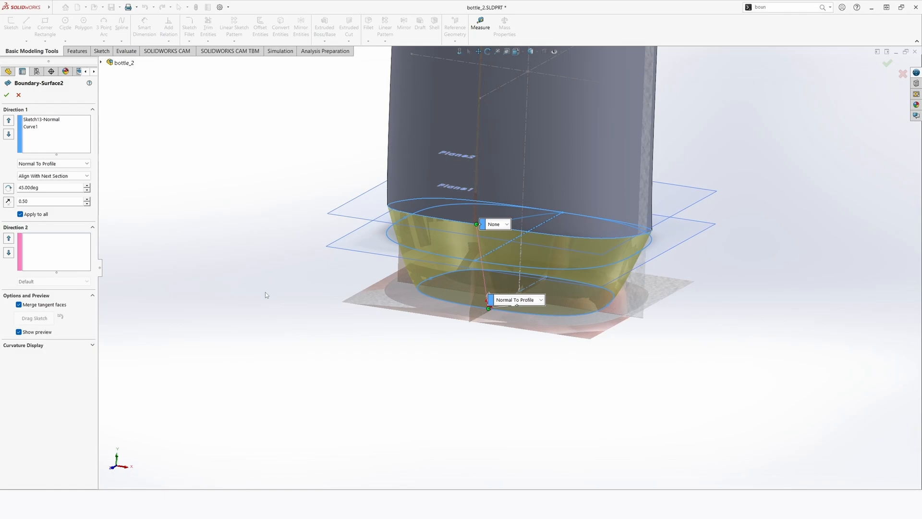
pyautogui.moveTo(265, 292); pyautogui.dragTo(494, 207, button='middle')
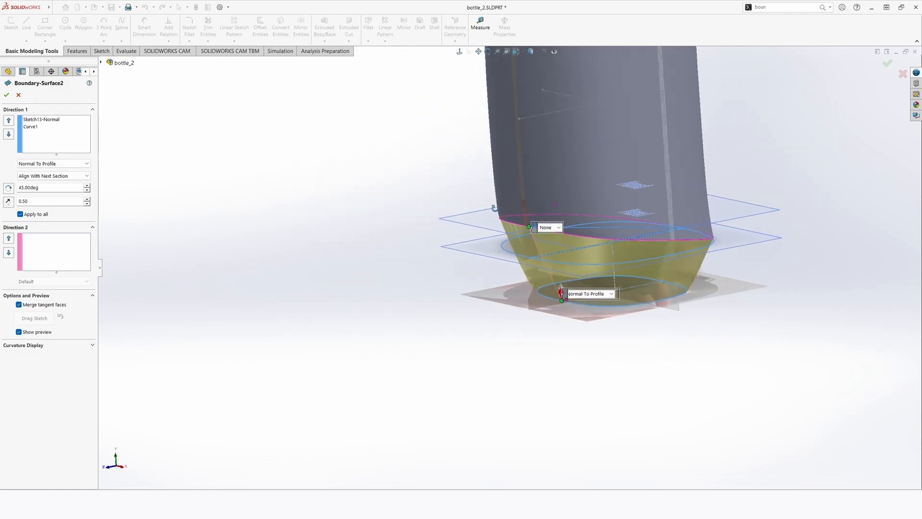
pyautogui.scroll(-1, 523, 195)
pyautogui.scroll(4, 523, 194)
pyautogui.scroll(-2, 546, 172)
pyautogui.scroll(-2, 548, 196)
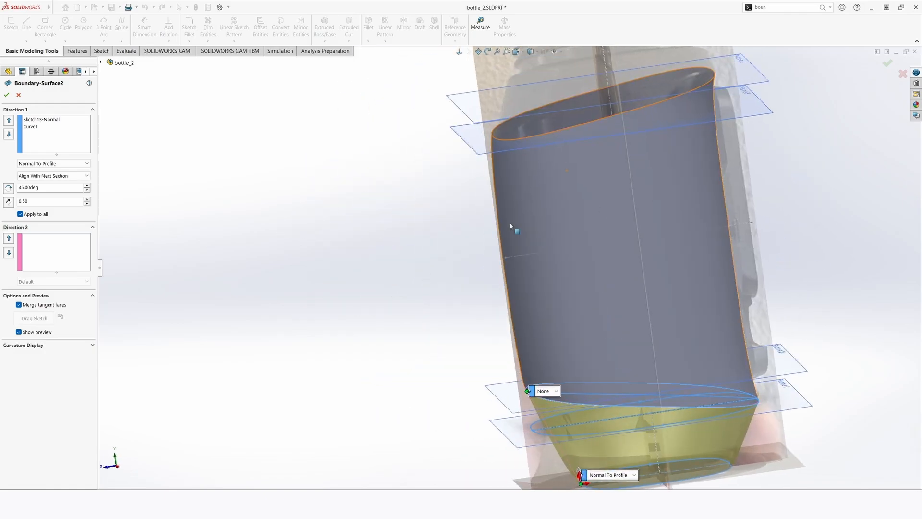
pyautogui.click(19, 94)
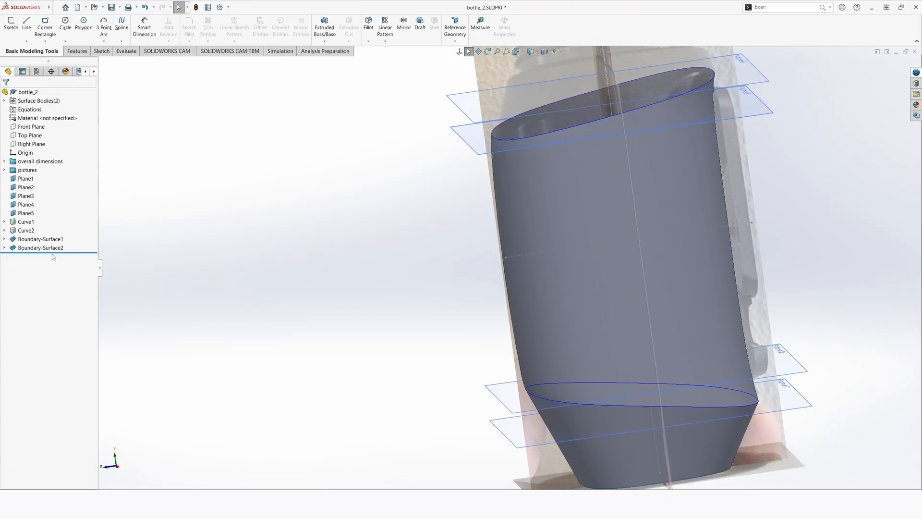
# Reopen the body's boundary surface, examine its section curves, side guide curves and curve influence settings, and close it without changes
pyautogui.click(19, 239)
pyautogui.rightClick(19, 239)
pyautogui.click(26, 215)
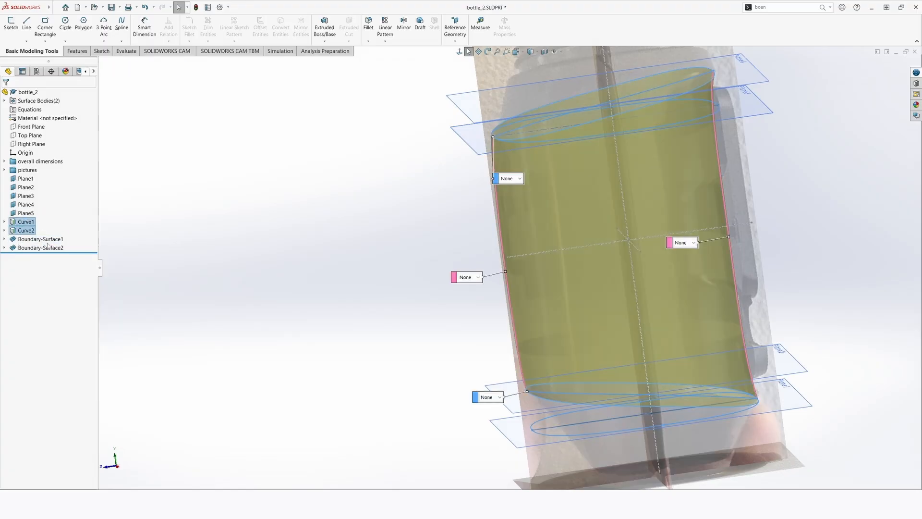
pyautogui.click(49, 244)
pyautogui.scroll(3, 500, 236)
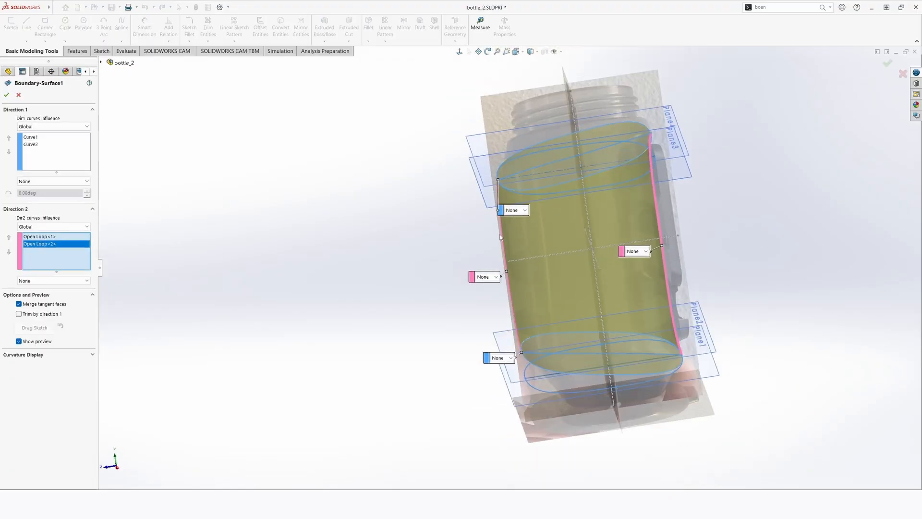
pyautogui.moveTo(520, 280); pyautogui.dragTo(417, 269, button='middle')
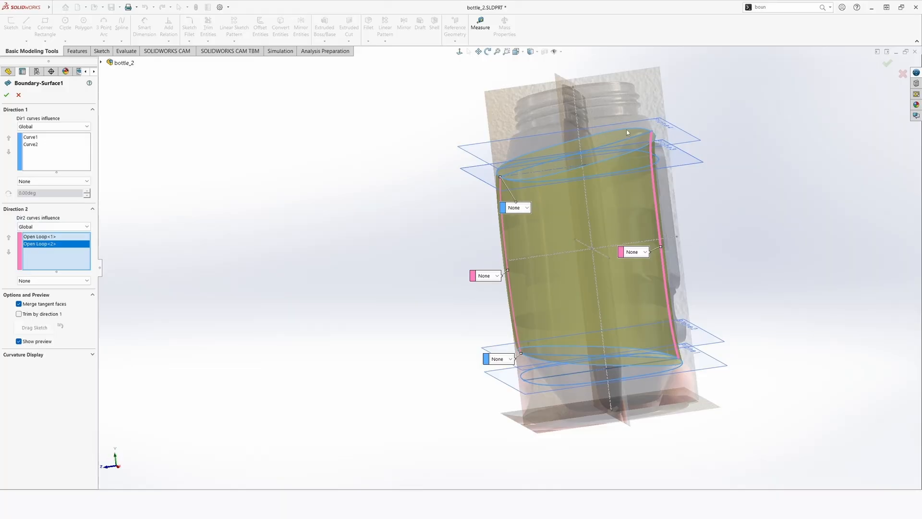
pyautogui.moveTo(621, 349); pyautogui.dragTo(555, 360, button='middle')
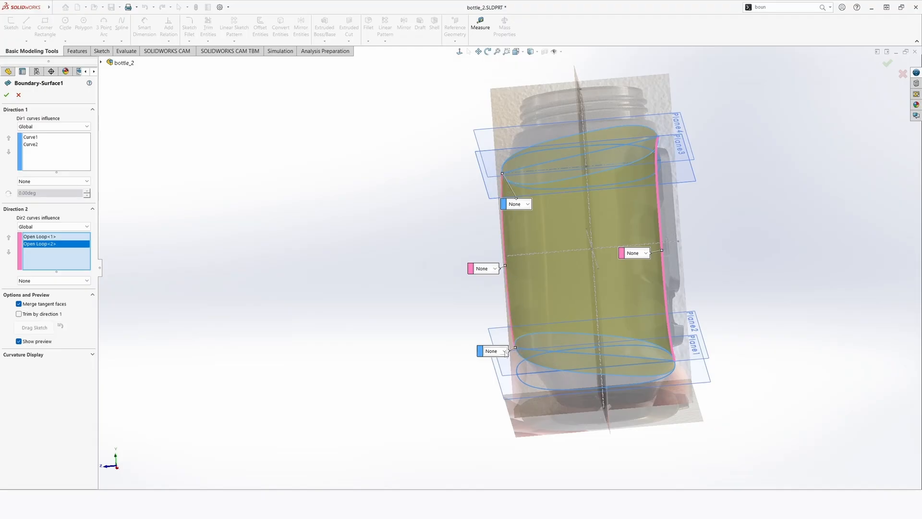
pyautogui.moveTo(506, 353); pyautogui.dragTo(517, 383, button='middle')
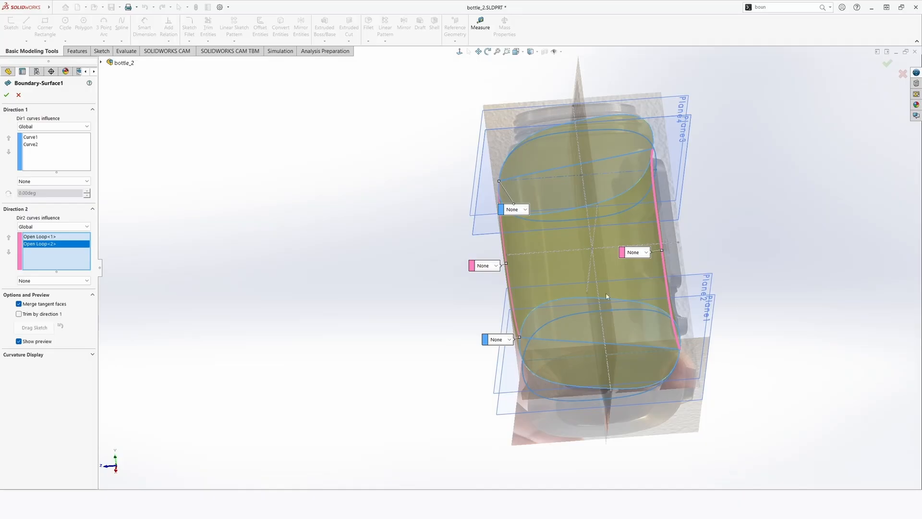
pyautogui.click(68, 227)
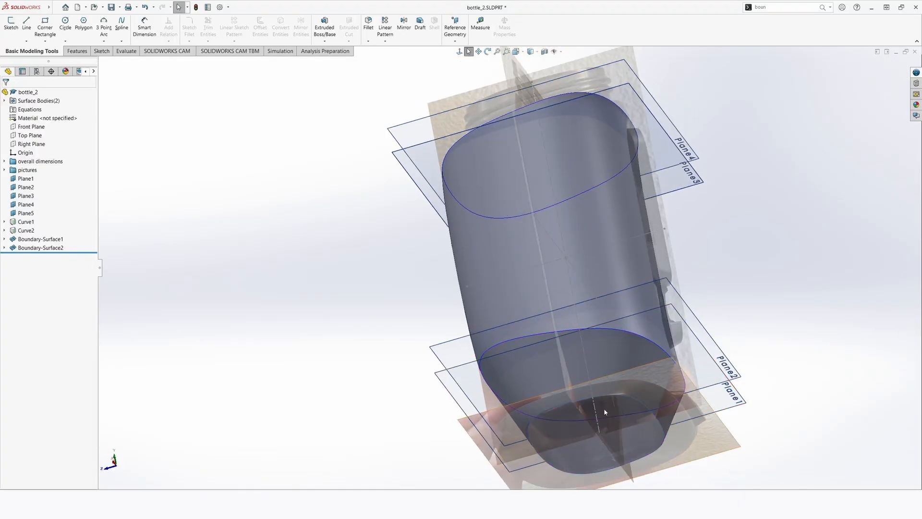
# Start a Filled Surface from the bottom edge of the tapered base surface
pyautogui.scroll(-5, 604, 408)
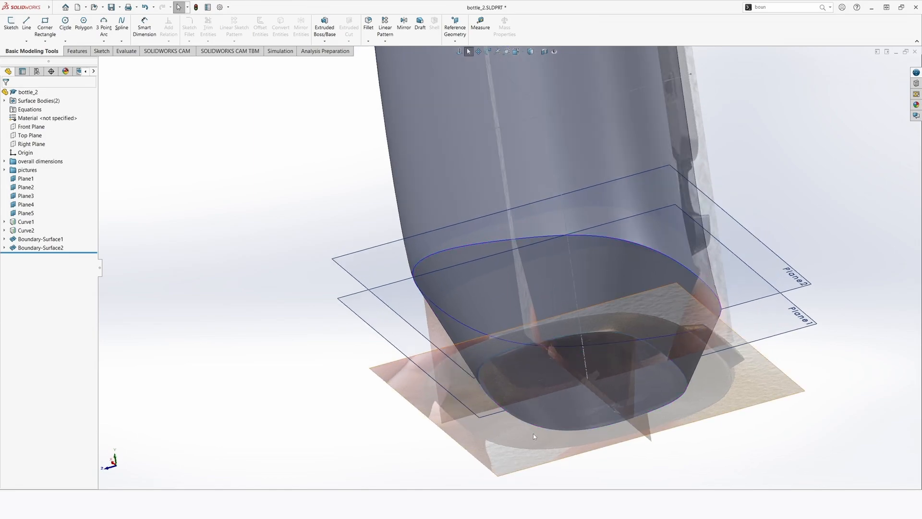
pyautogui.click(537, 427)
pyautogui.moveTo(537, 427); pyautogui.dragTo(504, 342, button='middle')
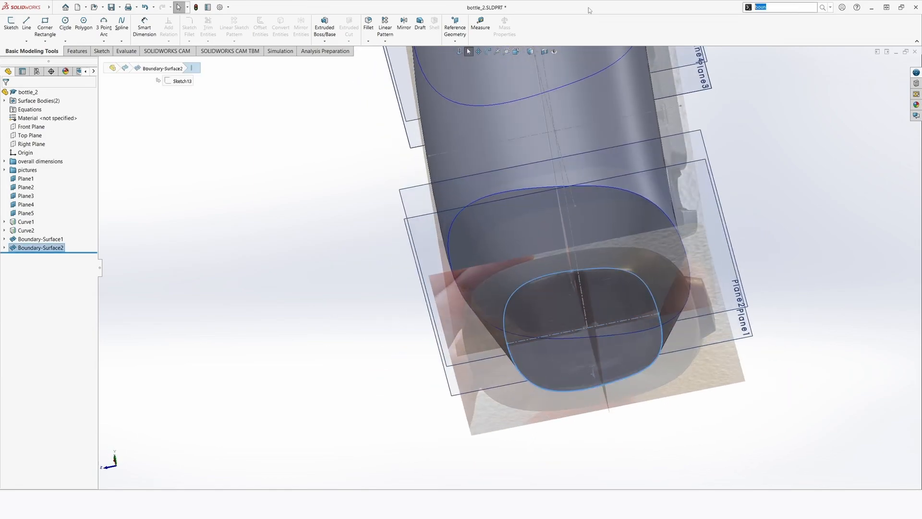
pyautogui.write('fill')
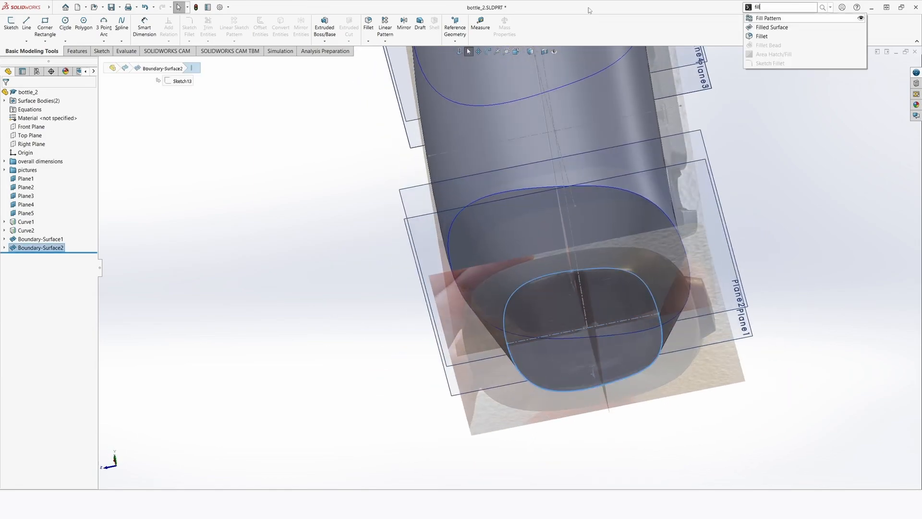
pyautogui.click(788, 27)
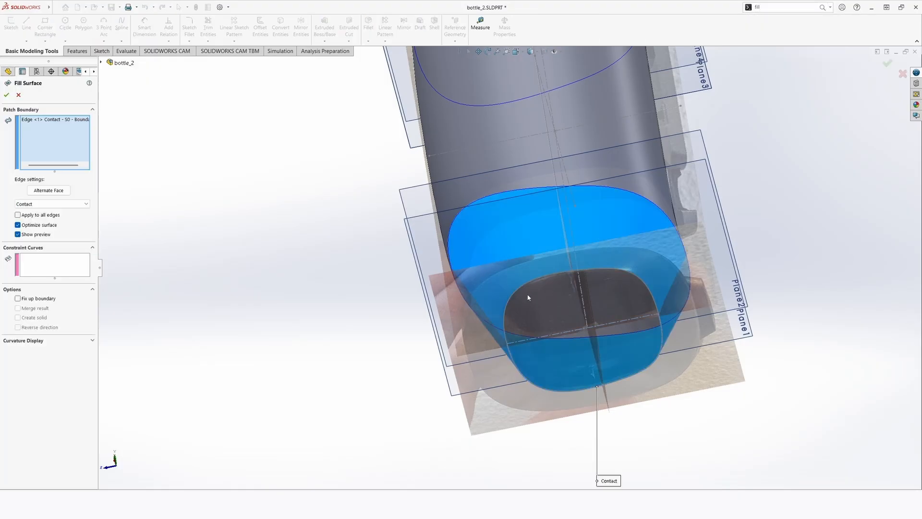
pyautogui.moveTo(528, 297); pyautogui.dragTo(515, 313, button='middle')
pyautogui.rightClick(65, 123)
pyautogui.click(82, 131)
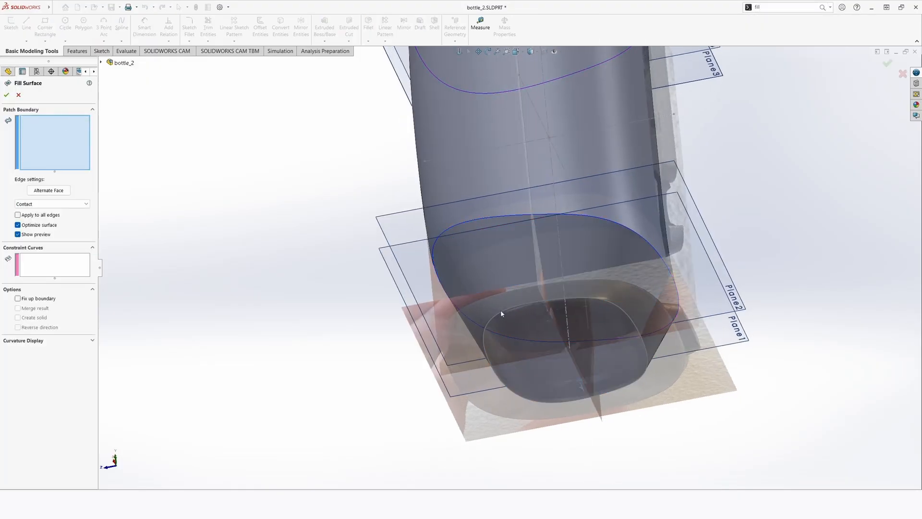
pyautogui.click(502, 311)
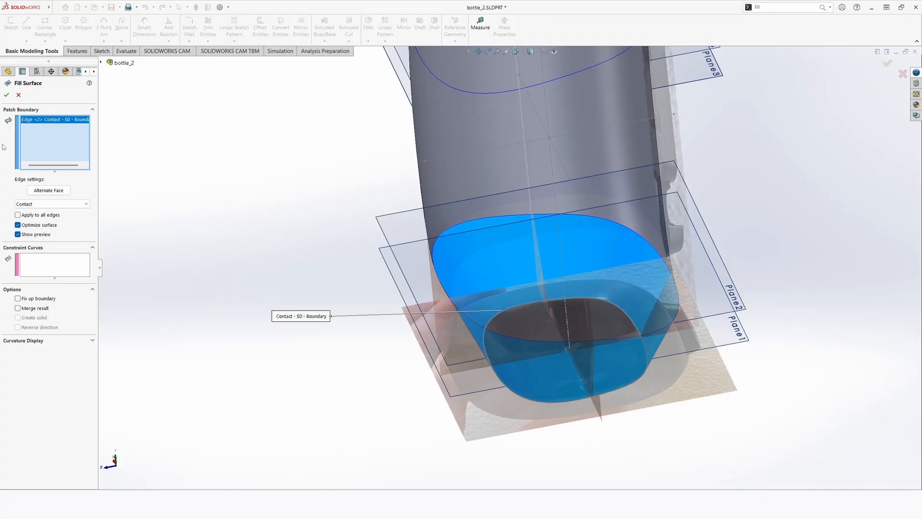
pyautogui.rightClick(45, 120)
pyautogui.click(62, 123)
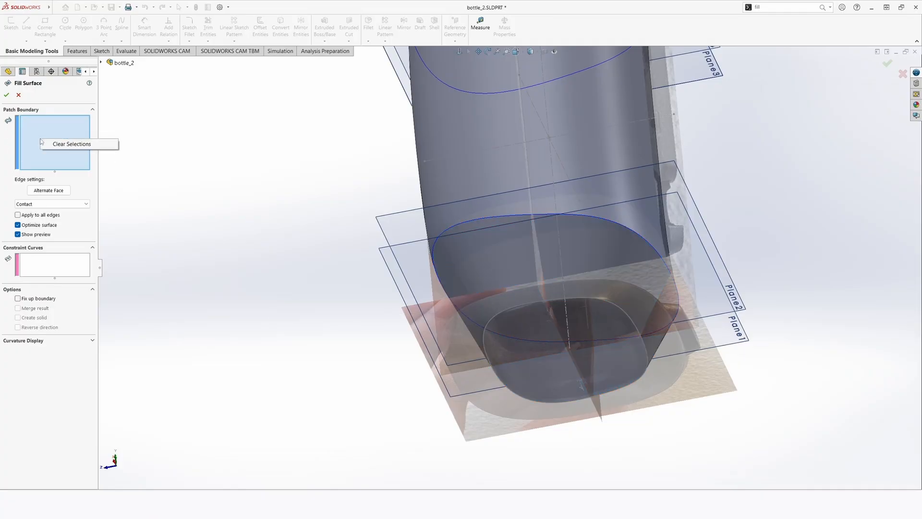
# Close the bottle's bottom opening with a Contact filled surface bounded by both of its edges, without merging the result
pyautogui.click(520, 396)
pyautogui.click(484, 346)
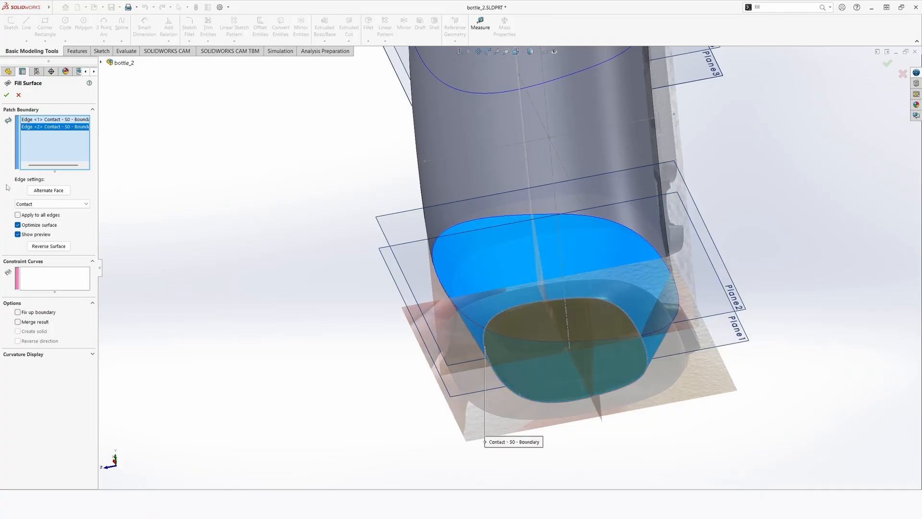
pyautogui.click(7, 98)
# Hide the bottom reference picture sketch in the pictures folder
pyautogui.moveTo(485, 344); pyautogui.dragTo(456, 354, button='middle')
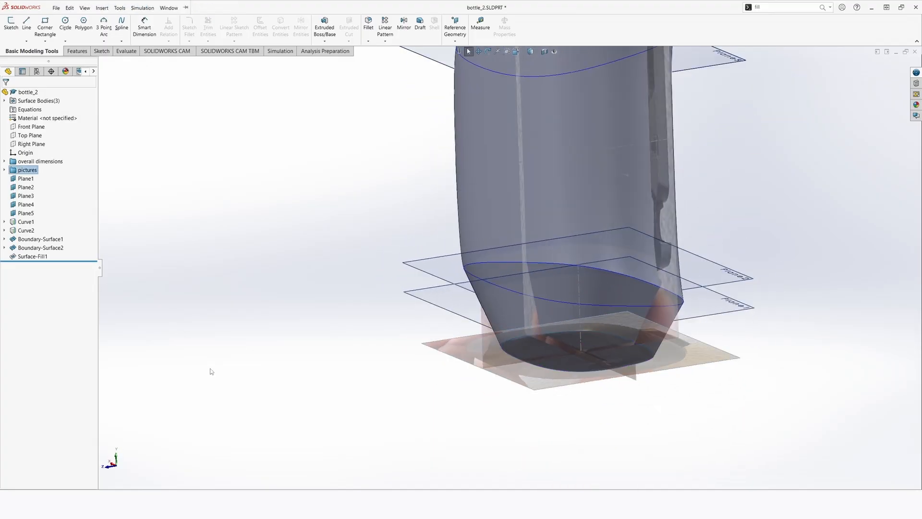
pyautogui.click(4, 170)
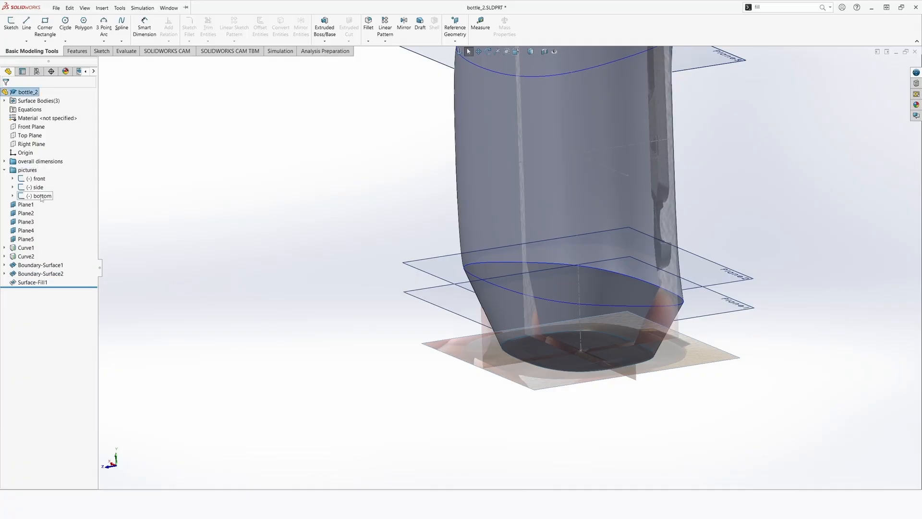
pyautogui.rightClick(43, 197)
pyautogui.click(51, 188)
# Inspect the filled bottom and the tapered base of the bottle from several angles
pyautogui.moveTo(552, 332)
pyautogui.mouseDown(button='middle')
pyautogui.moveTo(531, 356)
pyautogui.moveTo(541, 383)
pyautogui.mouseUp(button='middle')
pyautogui.scroll(2, 570, 276)
pyautogui.moveTo(570, 276)
pyautogui.mouseDown(button='middle')
pyautogui.moveTo(521, 306)
pyautogui.moveTo(513, 346)
pyautogui.moveTo(486, 363)
pyautogui.moveTo(553, 298)
pyautogui.moveTo(531, 334)
pyautogui.mouseUp(button='middle')
pyautogui.scroll(-3, 523, 311)
pyautogui.click(528, 353)
pyautogui.scroll(4, 502, 357)
pyautogui.click(475, 369)
pyautogui.scroll(-4, 544, 324)
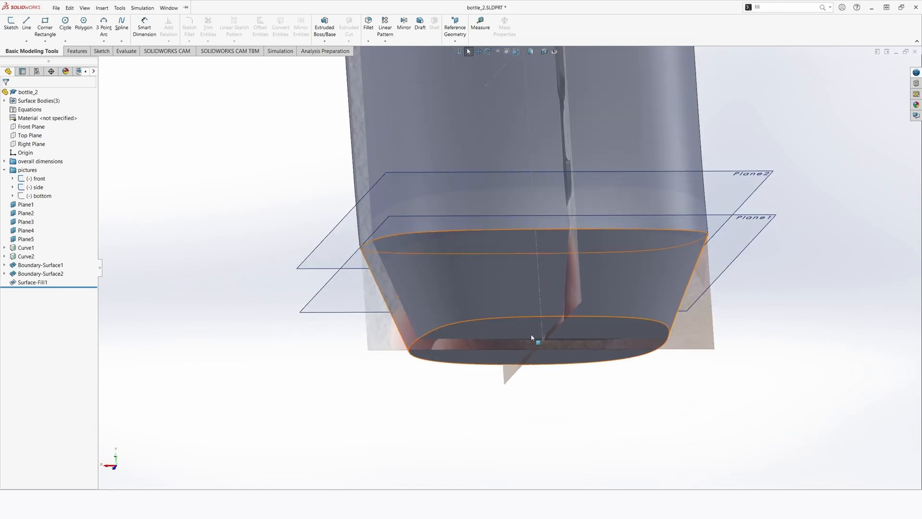
pyautogui.middleClick(499, 342)
pyautogui.press('Escape')
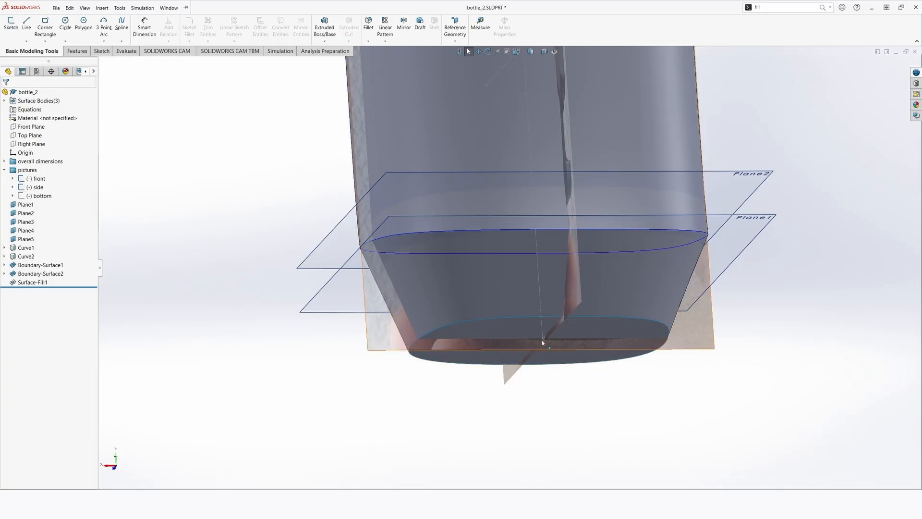
# Start an Offset Surface from the filled bottom face with a distance of 2 mm
pyautogui.moveTo(541, 340); pyautogui.dragTo(527, 348, button='middle')
pyautogui.click(522, 333)
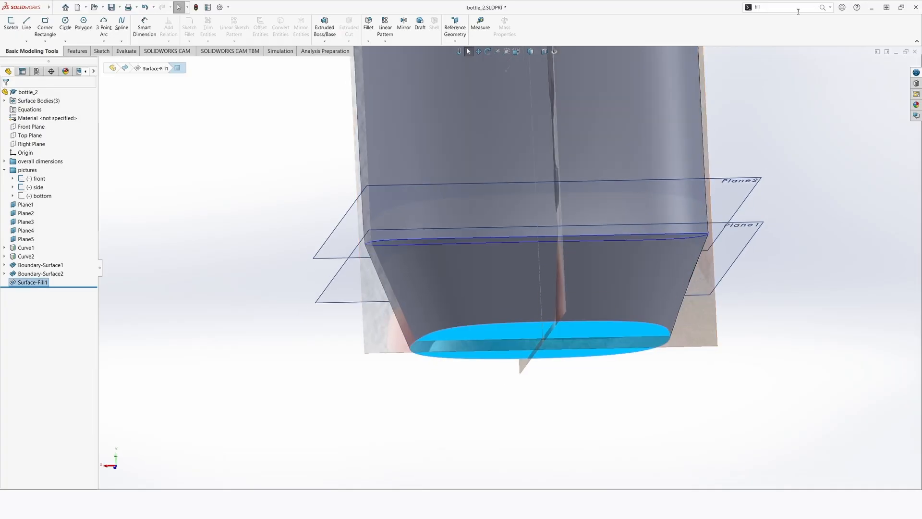
pyautogui.write('offse')
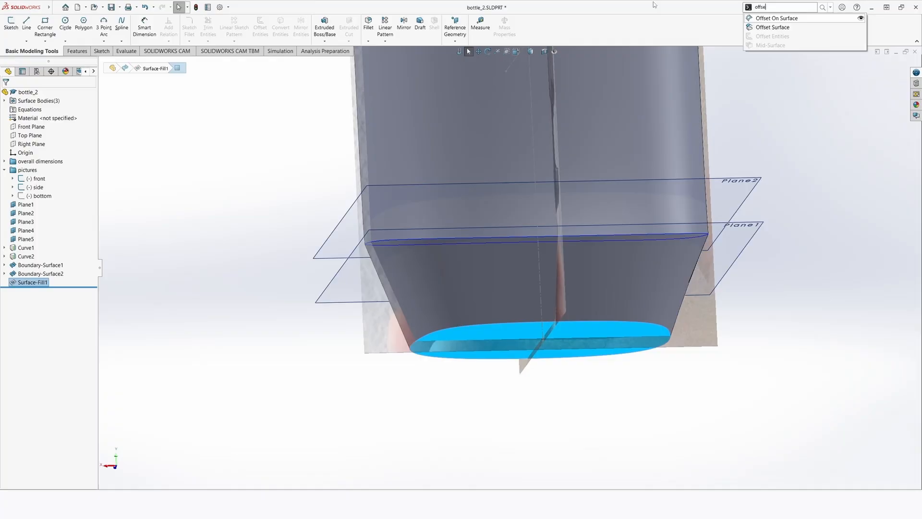
pyautogui.click(755, 29)
pyautogui.scroll(7, 490, 317)
pyautogui.moveTo(491, 264); pyautogui.dragTo(492, 332, button='middle')
pyautogui.scroll(-6, 521, 209)
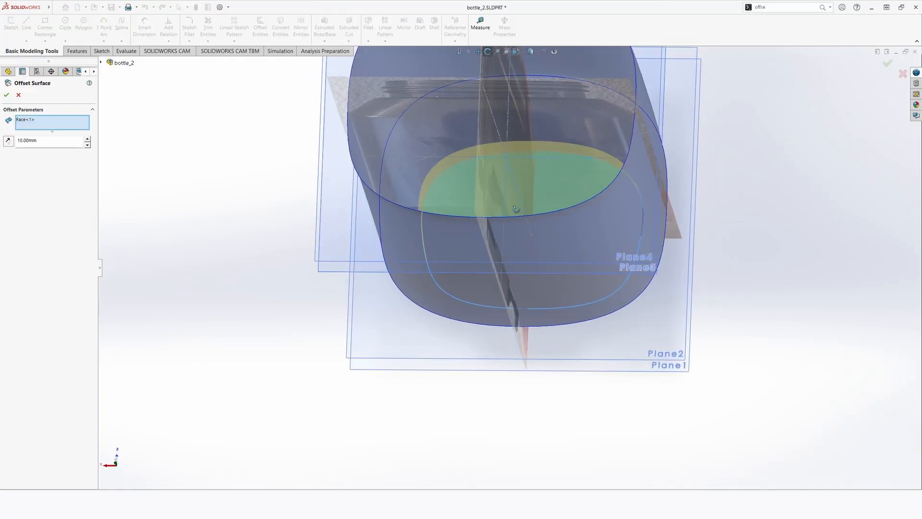
pyautogui.scroll(1, 517, 230)
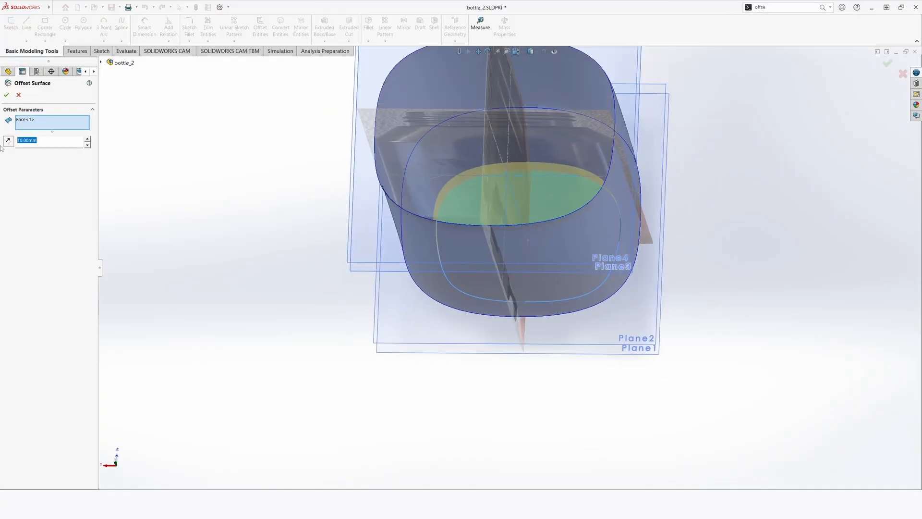
pyautogui.write('2')
pyautogui.scroll(-3, 488, 236)
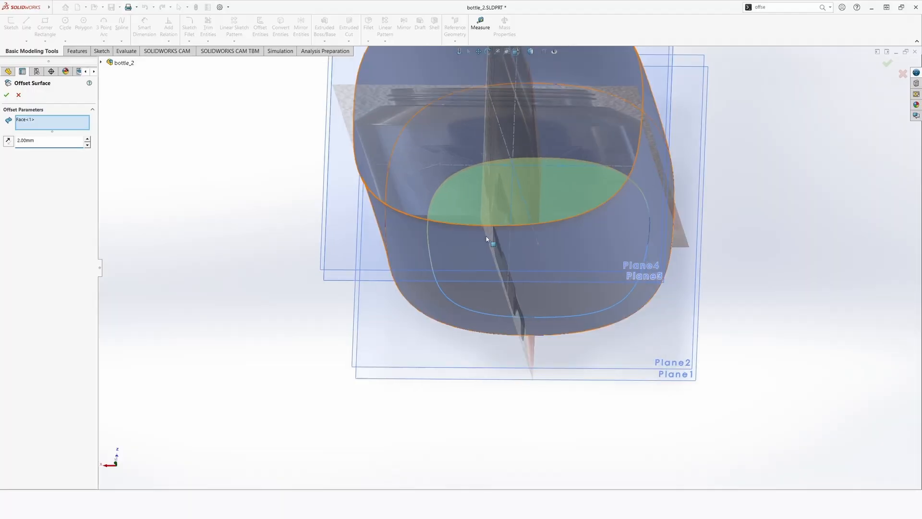
# Compare both offset directions around the base and create the offset surface toward the inside of the bottle
pyautogui.moveTo(489, 237); pyautogui.dragTo(456, 168, button='middle')
pyautogui.moveTo(369, 191); pyautogui.dragTo(383, 318, button='middle')
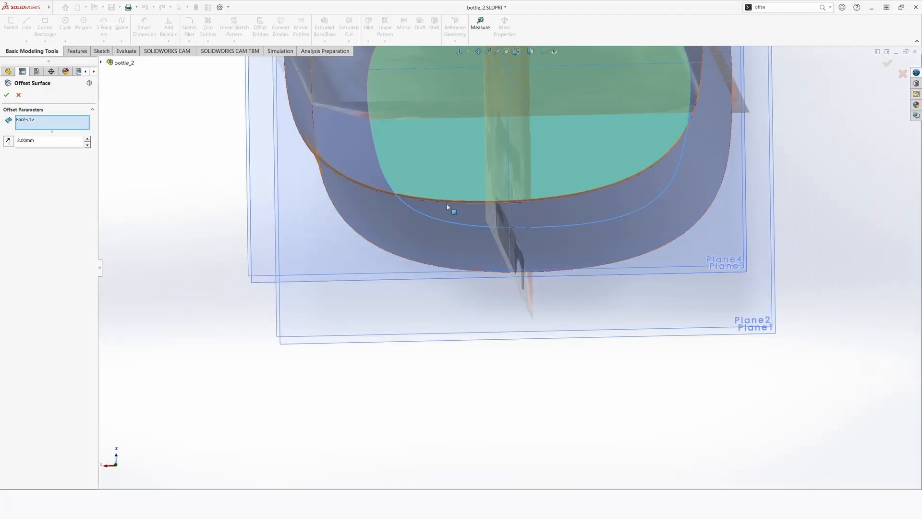
pyautogui.moveTo(449, 206); pyautogui.dragTo(591, 422, button='middle')
pyautogui.scroll(-3, 546, 382)
pyautogui.moveTo(544, 382); pyautogui.dragTo(533, 353, button='middle')
pyautogui.click(8, 141)
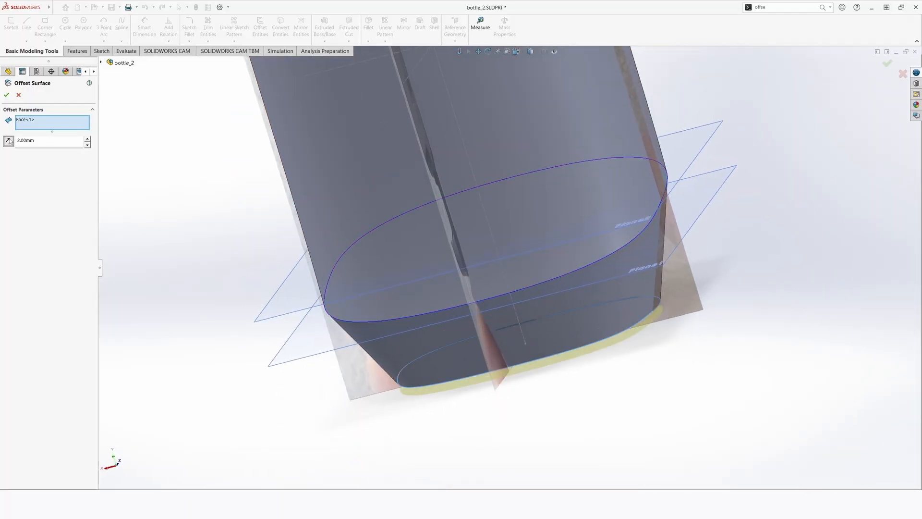
pyautogui.moveTo(363, 326); pyautogui.dragTo(372, 271, button='middle')
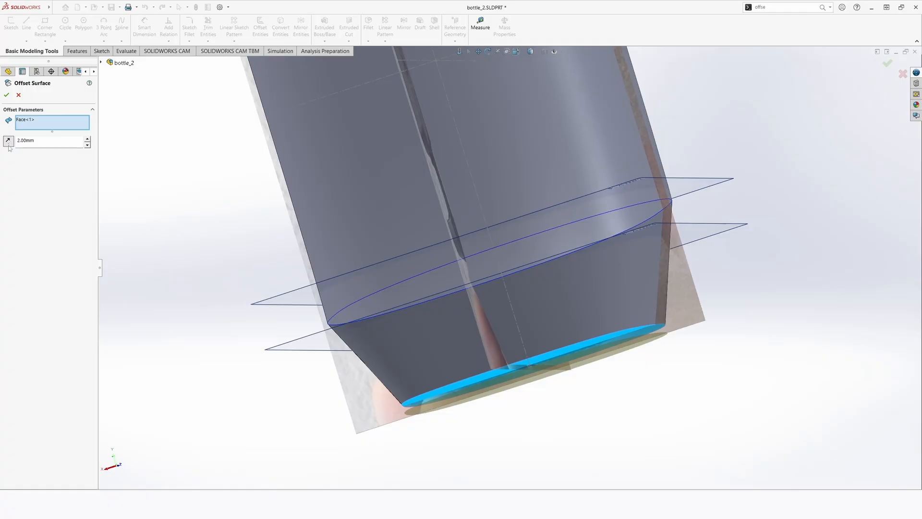
pyautogui.click(8, 143)
pyautogui.click(5, 94)
pyautogui.click(562, 426)
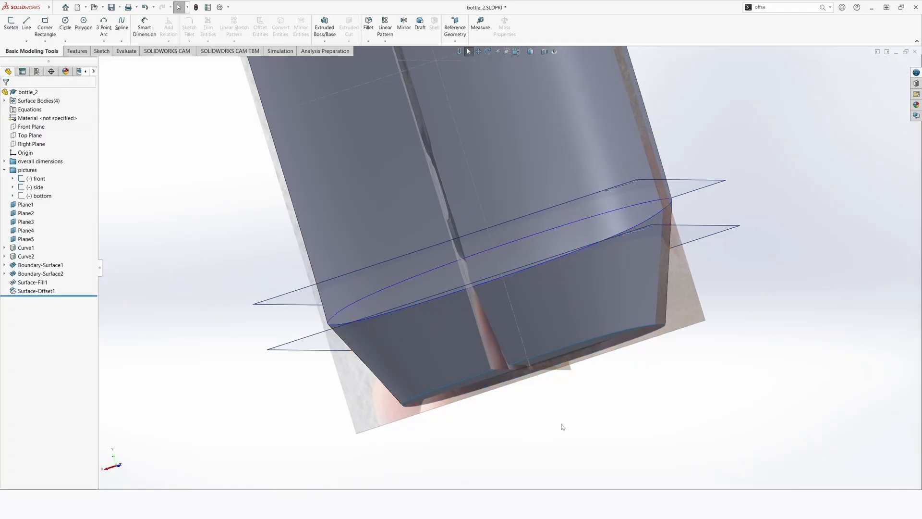
# Sketch on the filled bottom face and offset its outline 10 mm inward as a closed loop
pyautogui.moveTo(560, 356); pyautogui.dragTo(548, 307, button='middle')
pyautogui.click(538, 366)
pyautogui.click(570, 346)
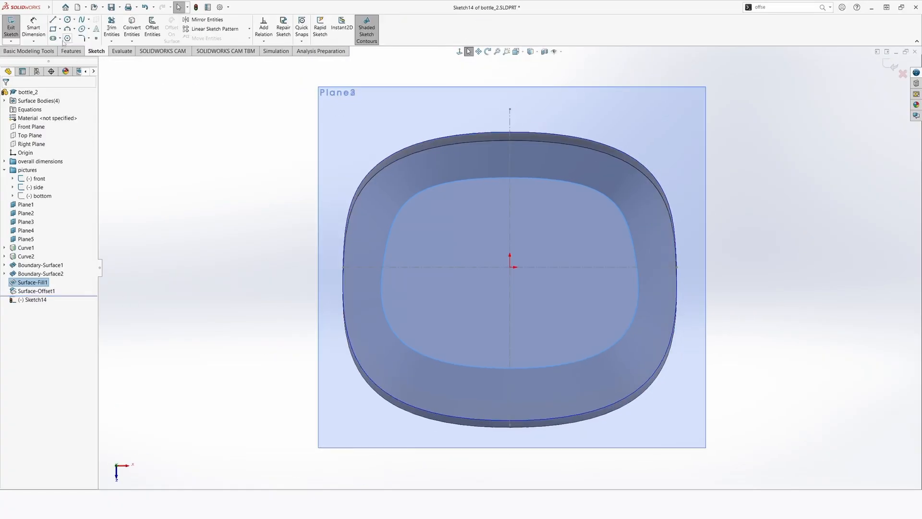
pyautogui.click(427, 191)
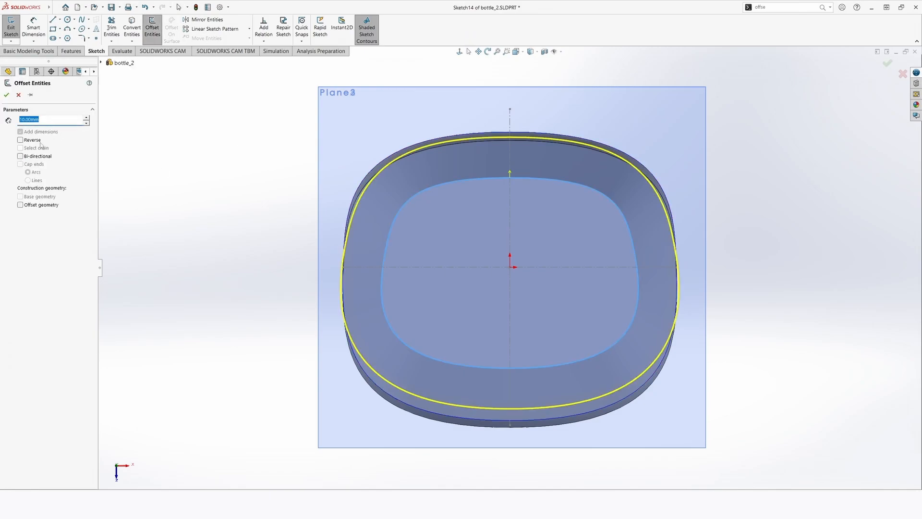
pyautogui.click(21, 140)
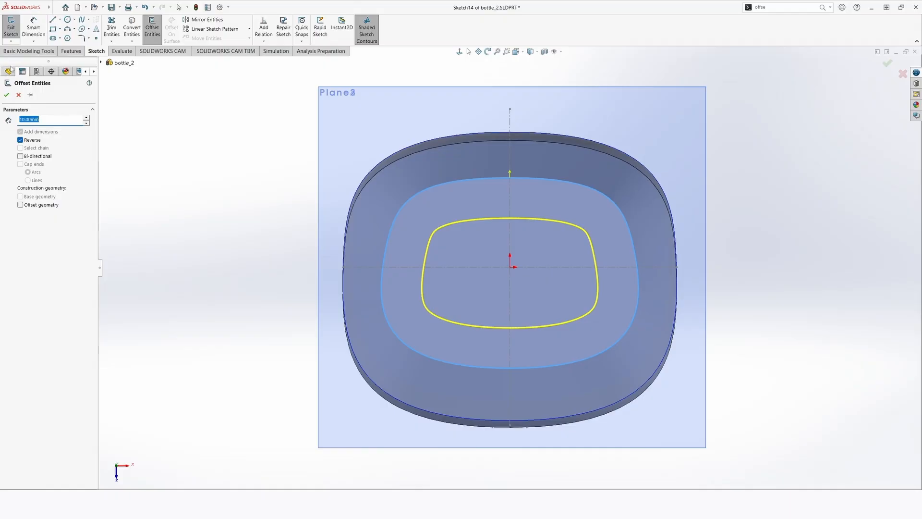
pyautogui.click(6, 95)
# Project the inner offset loop onto the filled bottom face as a Split Line
pyautogui.scroll(1, 522, 341)
pyautogui.moveTo(522, 341); pyautogui.dragTo(243, 327, button='middle')
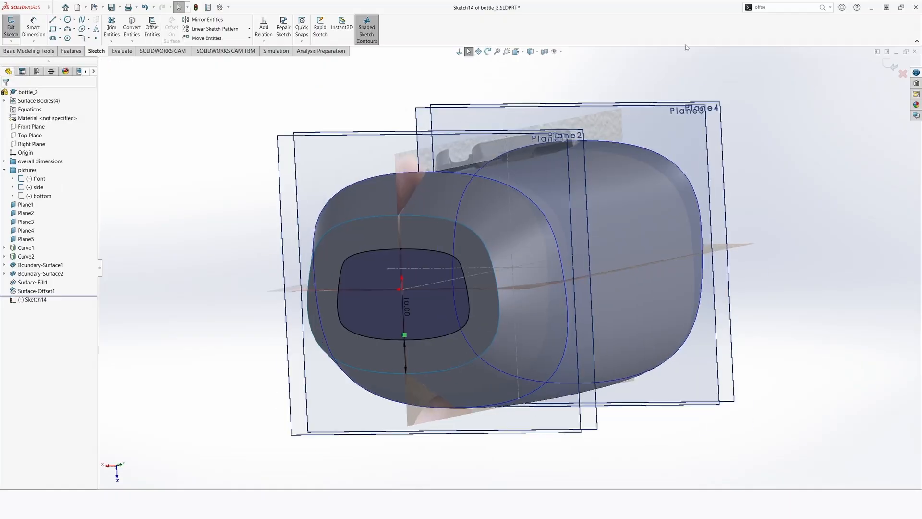
pyautogui.write('spli')
pyautogui.press('Return')
pyautogui.click(419, 244)
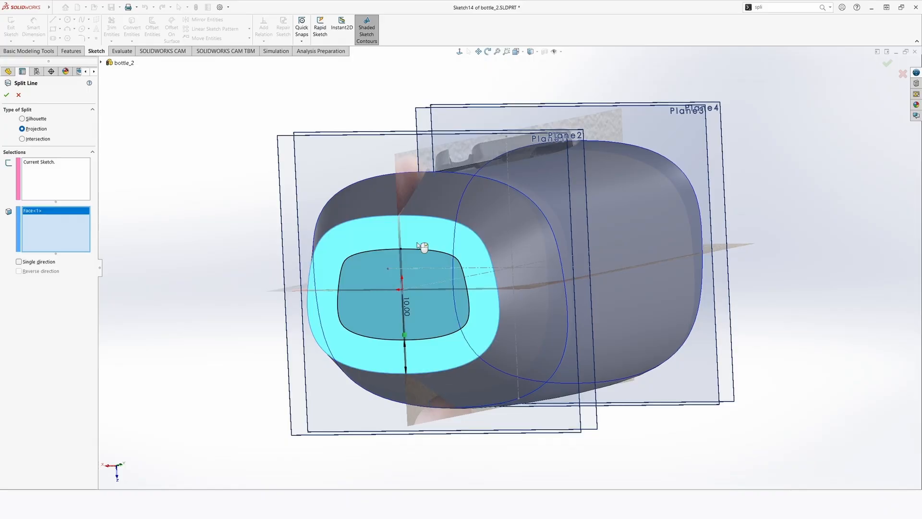
pyautogui.click(7, 95)
# Start a sketch on the Front Plane and convert the inner split loop of the bottom into it
pyautogui.moveTo(456, 288); pyautogui.dragTo(460, 454, button='middle')
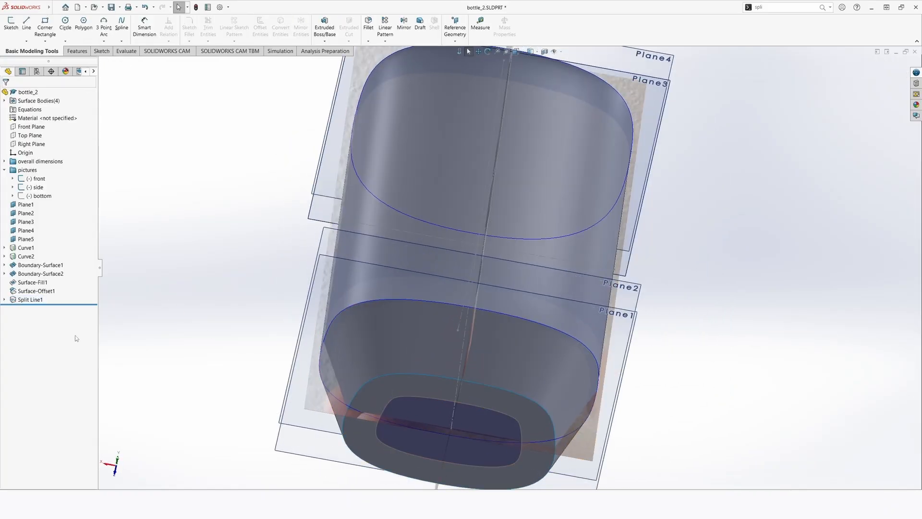
pyautogui.rightClick(41, 127)
pyautogui.click(43, 118)
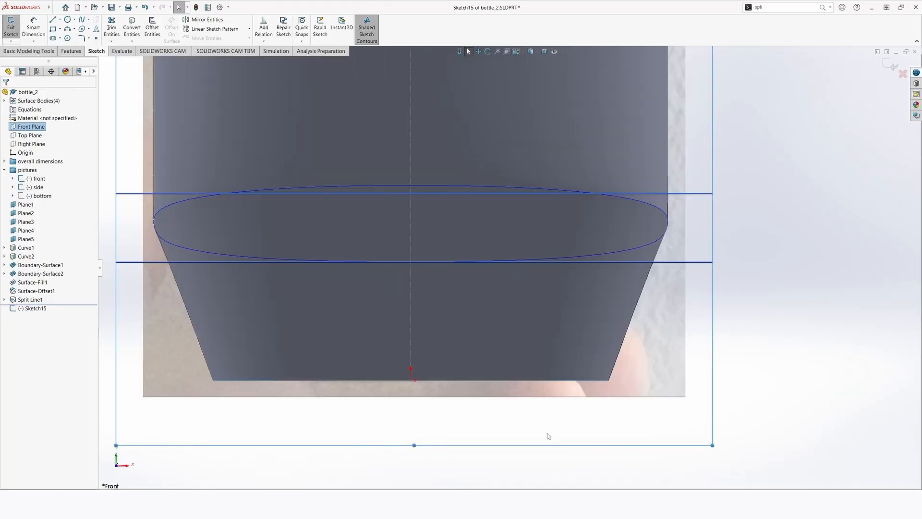
pyautogui.rightClick(23, 128)
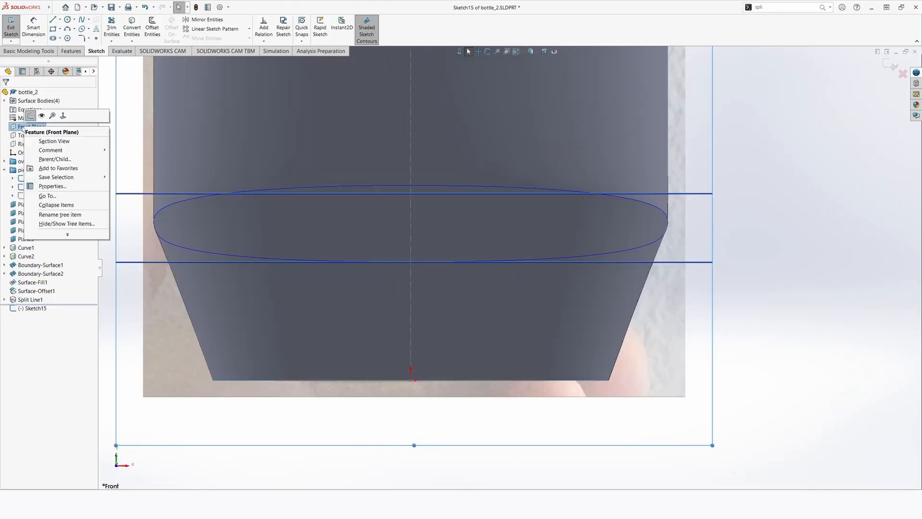
pyautogui.click(288, 454)
pyautogui.moveTo(544, 381); pyautogui.dragTo(529, 395, button='middle')
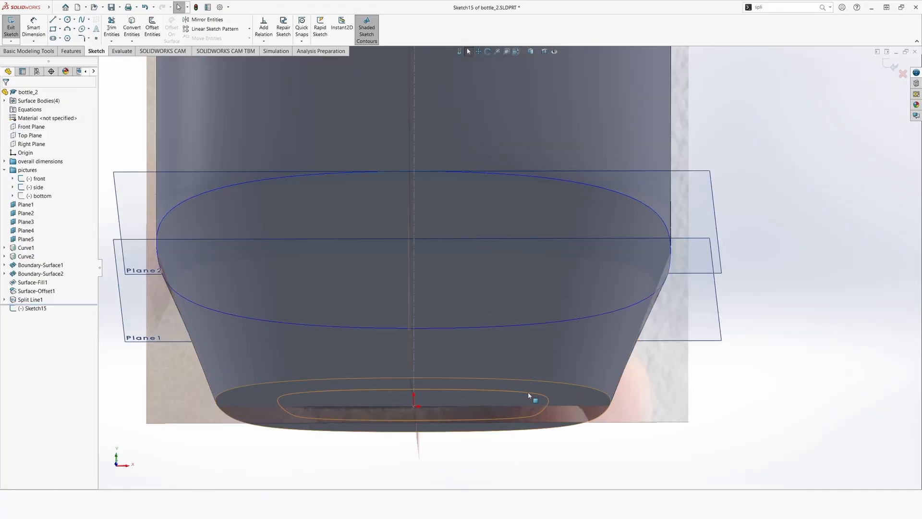
pyautogui.click(533, 399)
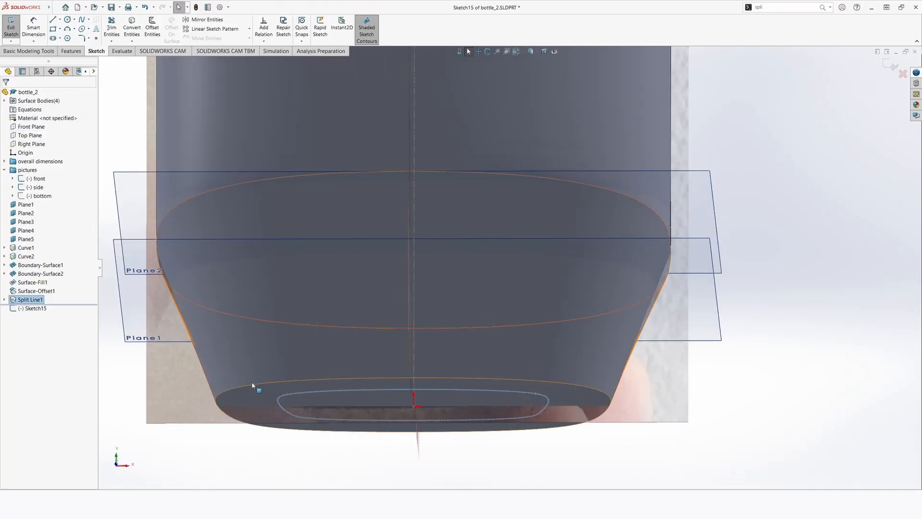
pyautogui.click(131, 30)
pyautogui.hotkey('ctrl', '8')
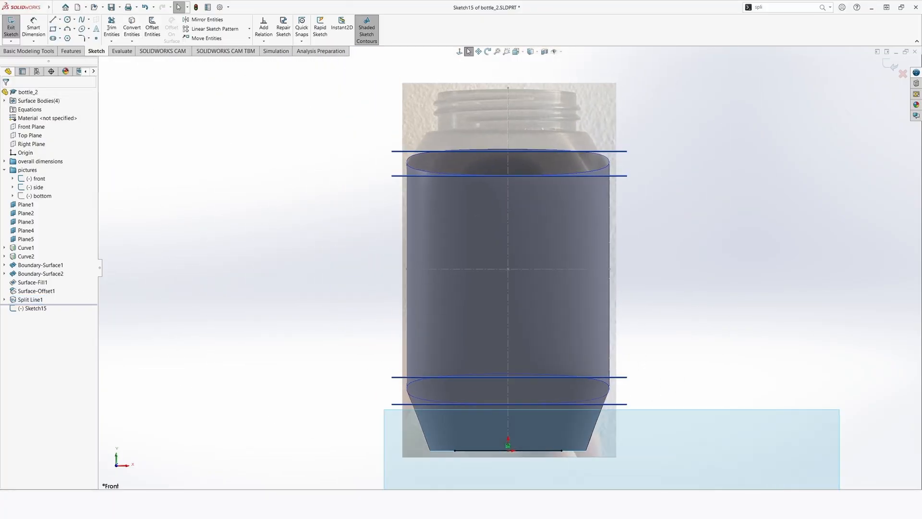
# Change the converted line along the base to construction geometry
pyautogui.moveTo(384, 409); pyautogui.dragTo(840, 493)
pyautogui.press('Escape')
pyautogui.scroll(-5, 593, 445)
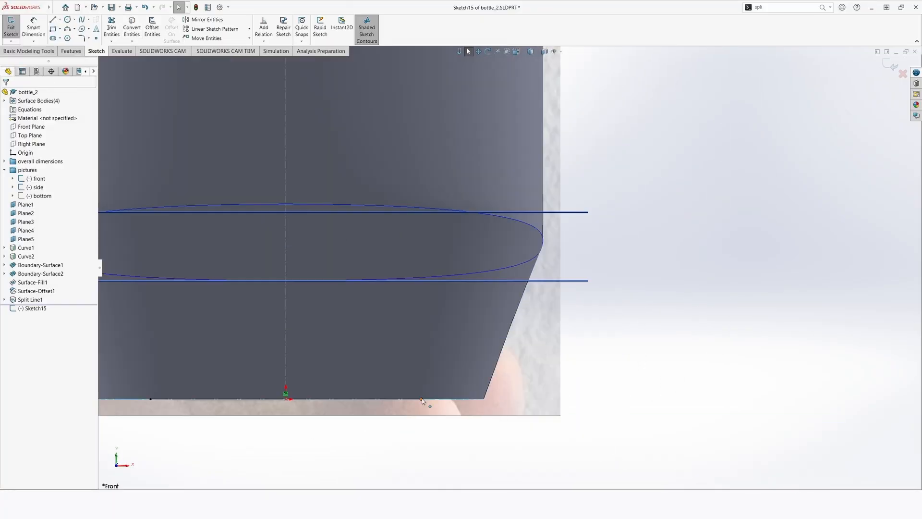
# Draw a slanted line from the converted line's right endpoint up and inward into the bottle, and finish the sketch
pyautogui.press('l')
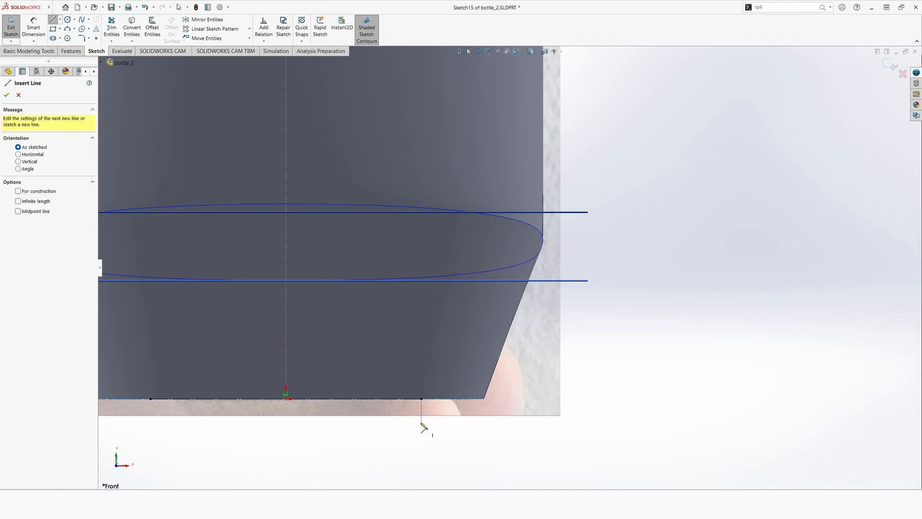
pyautogui.scroll(-5, 420, 423)
pyautogui.click(457, 342)
pyautogui.click(405, 248)
pyautogui.press('Escape')
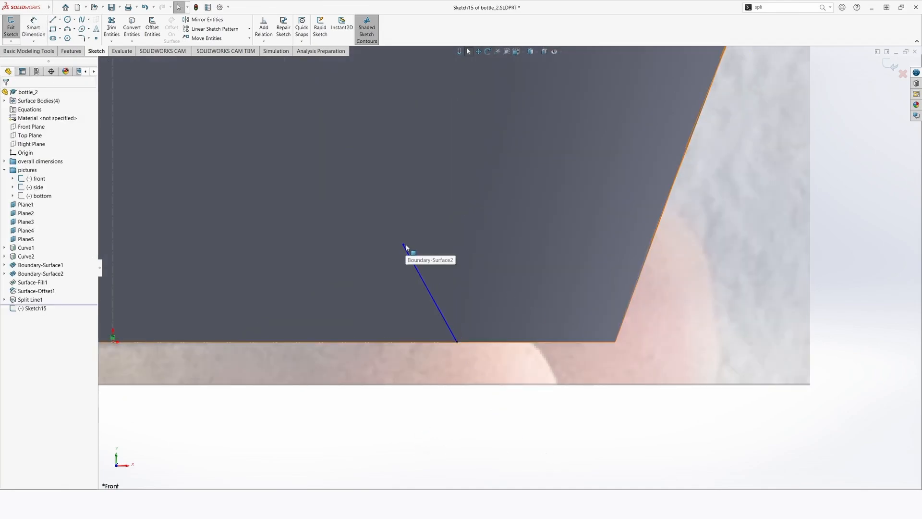
pyautogui.moveTo(405, 249); pyautogui.dragTo(380, 208)
pyautogui.click(477, 402)
pyautogui.click(11, 29)
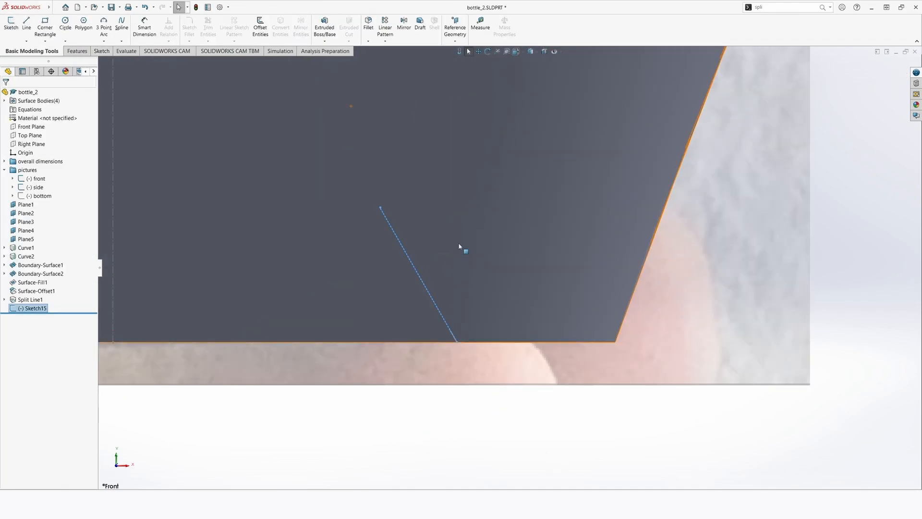
# Create a Swept Surface using the slanted line as profile and the inner split loop as path
pyautogui.scroll(5, 509, 268)
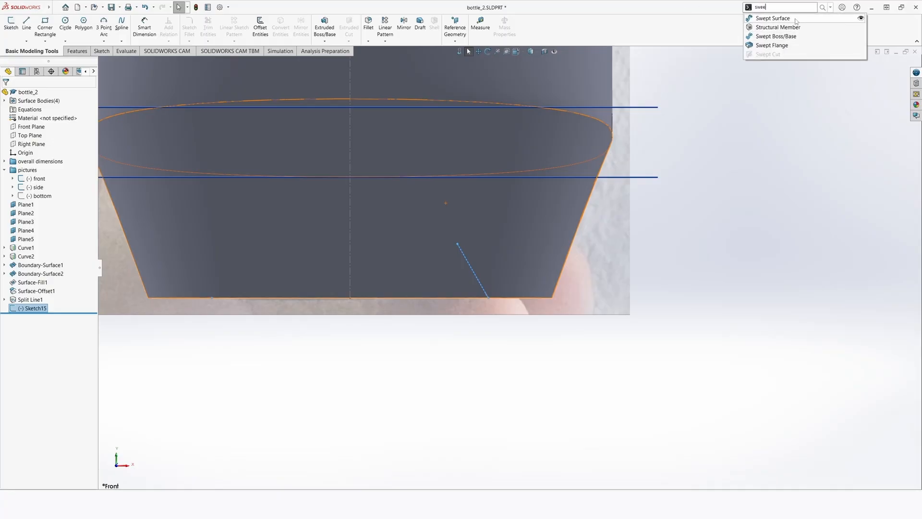
pyautogui.click(796, 20)
pyautogui.scroll(-2, 177, 189)
pyautogui.scroll(1, 370, 385)
pyautogui.moveTo(377, 413)
pyautogui.mouseDown(button='middle')
pyautogui.moveTo(383, 353)
pyautogui.moveTo(432, 380)
pyautogui.moveTo(493, 339)
pyautogui.mouseUp(button='middle')
pyautogui.click(418, 355)
pyautogui.press('Return')
# Examine how the slanted profile's lower endpoint meets the inner split loop on the bottom face
pyautogui.scroll(-5, 521, 311)
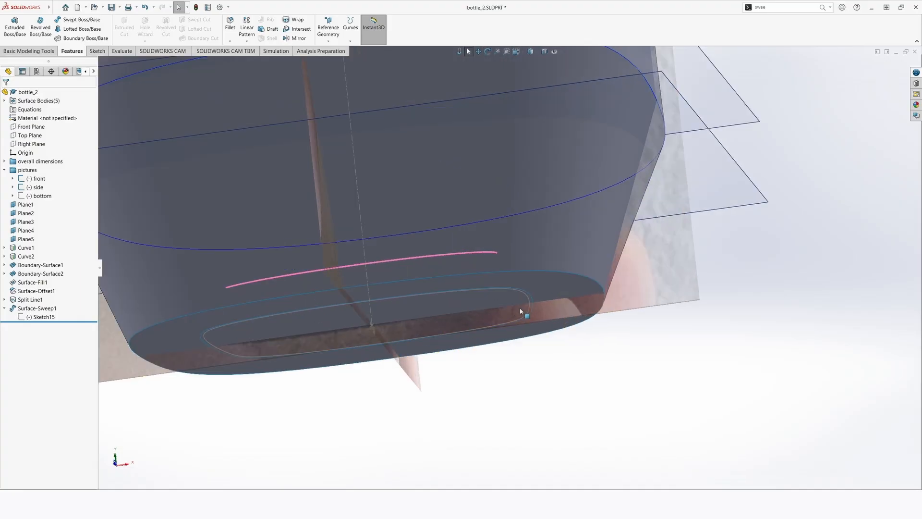
pyautogui.scroll(2, 514, 303)
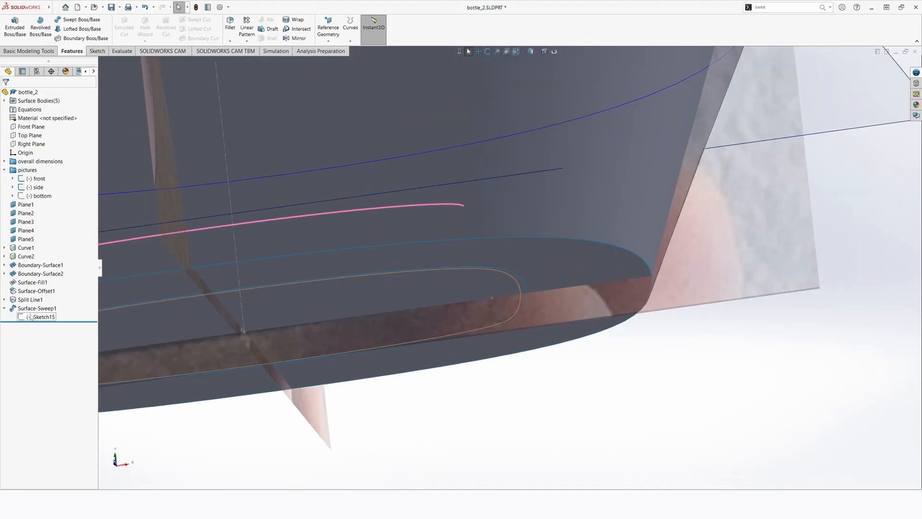
pyautogui.click(43, 317)
pyautogui.scroll(-5, 516, 278)
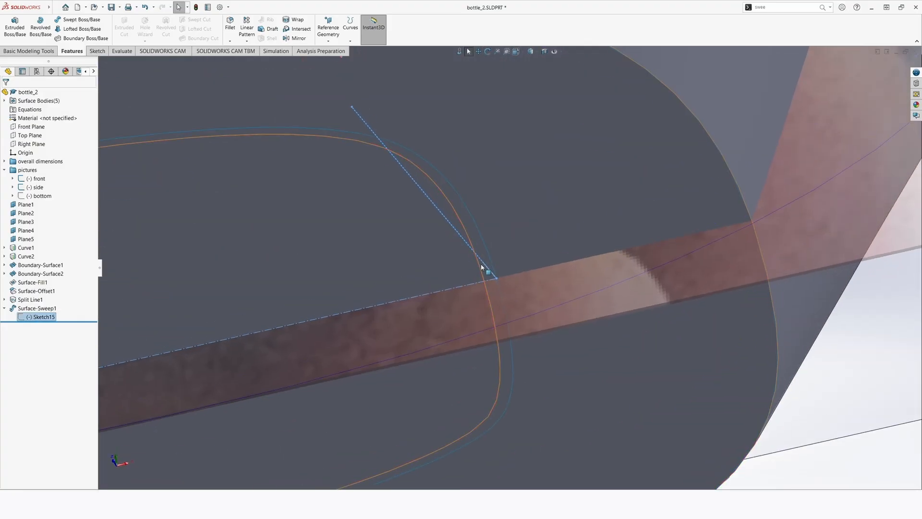
pyautogui.scroll(7, 483, 293)
pyautogui.moveTo(449, 260); pyautogui.dragTo(383, 245, button='middle')
pyautogui.scroll(4, 415, 258)
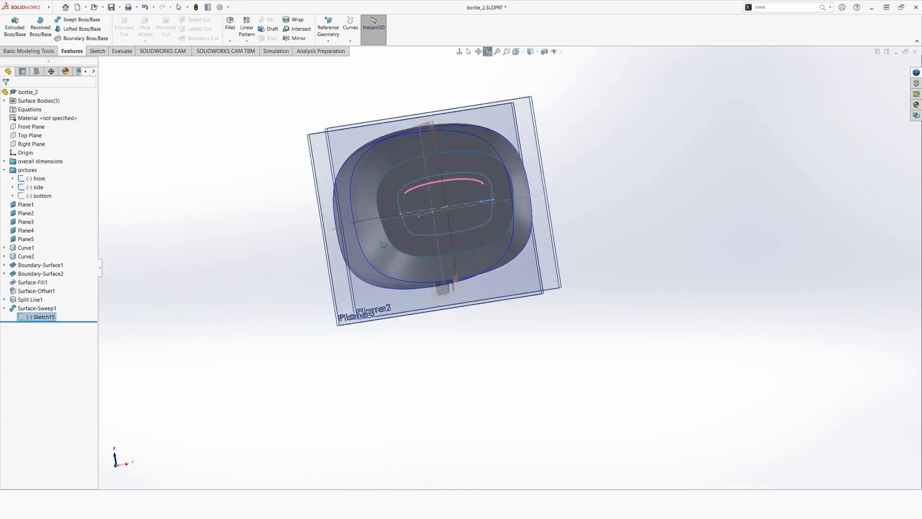
pyautogui.rightClick(43, 135)
pyautogui.press('Escape')
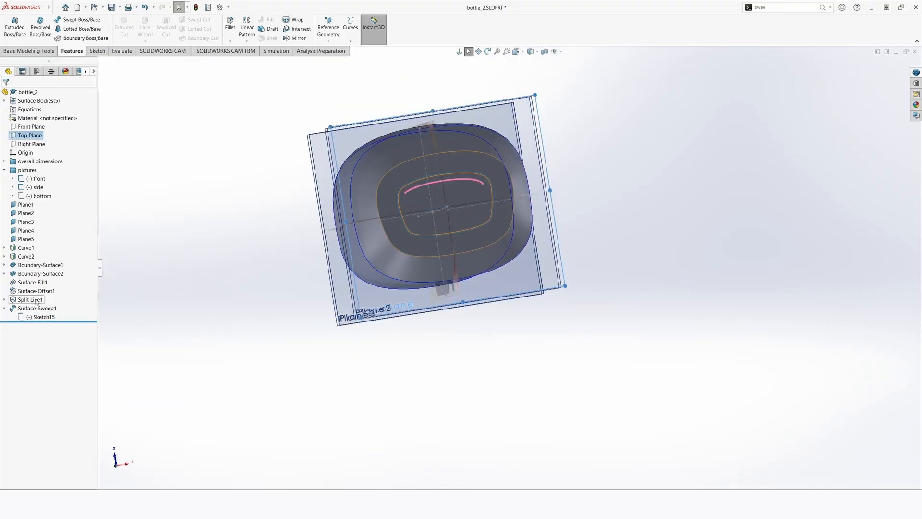
# Delete the swept surface while keeping its slanted profile sketch
pyautogui.click(30, 300)
pyautogui.rightClick(34, 310)
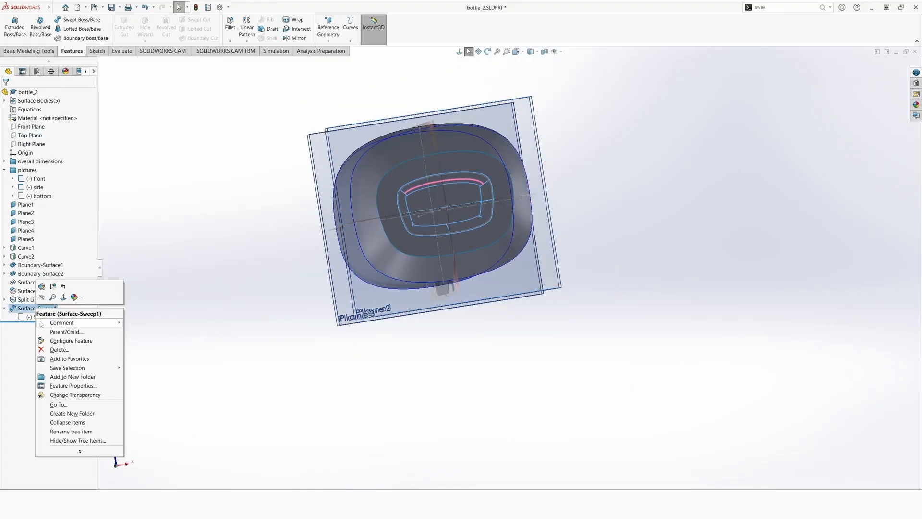
pyautogui.click(57, 350)
pyautogui.press('Return')
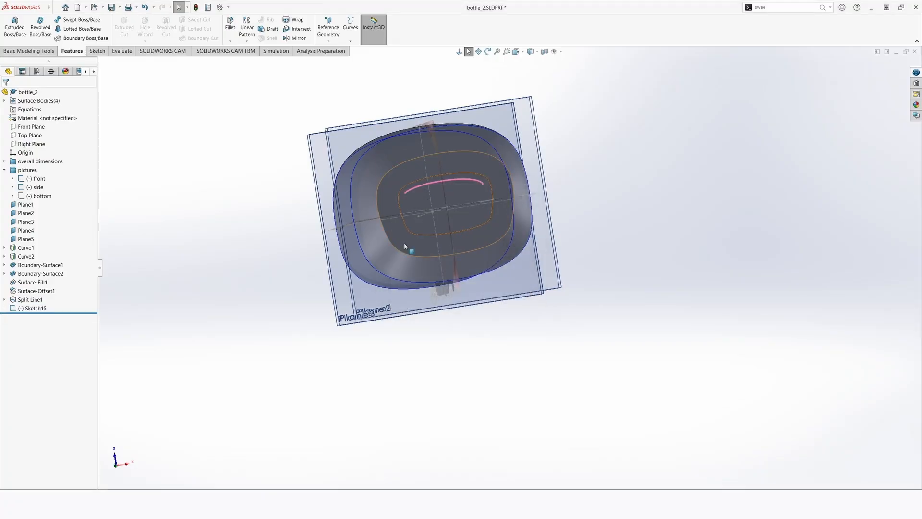
pyautogui.rightClick(23, 309)
pyautogui.click(114, 312)
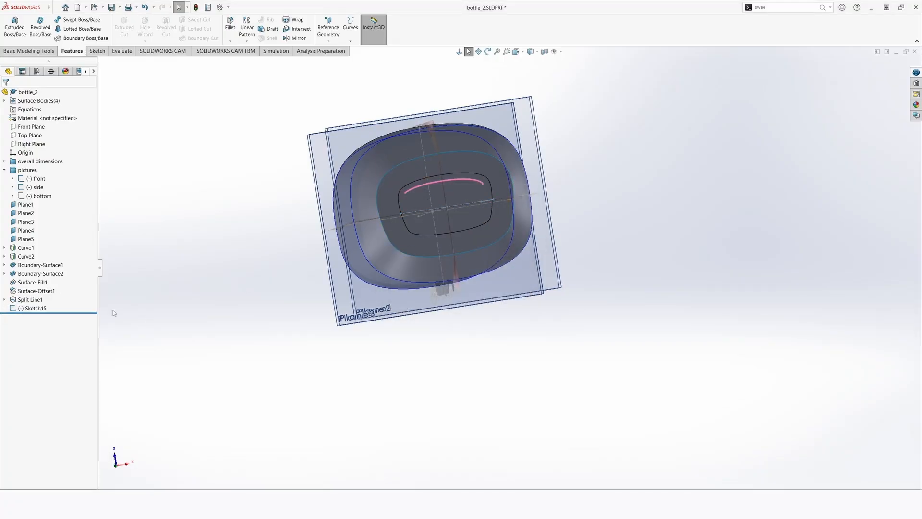
# Edit the split line's sketch, adding a horizontal construction line through the origin across the inner loop
pyautogui.click(24, 309)
pyautogui.click(28, 286)
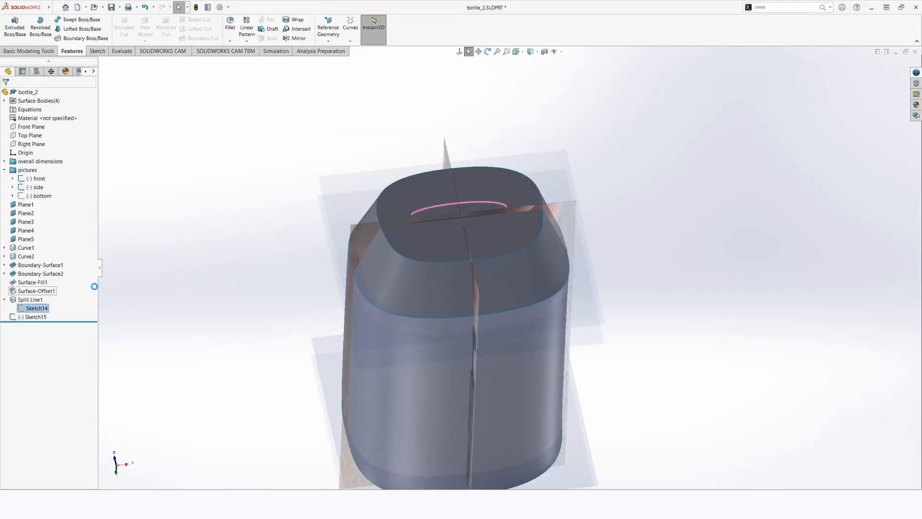
pyautogui.scroll(-2, 459, 274)
pyautogui.press('l')
pyautogui.click(397, 265)
pyautogui.click(660, 265)
pyautogui.press('Escape')
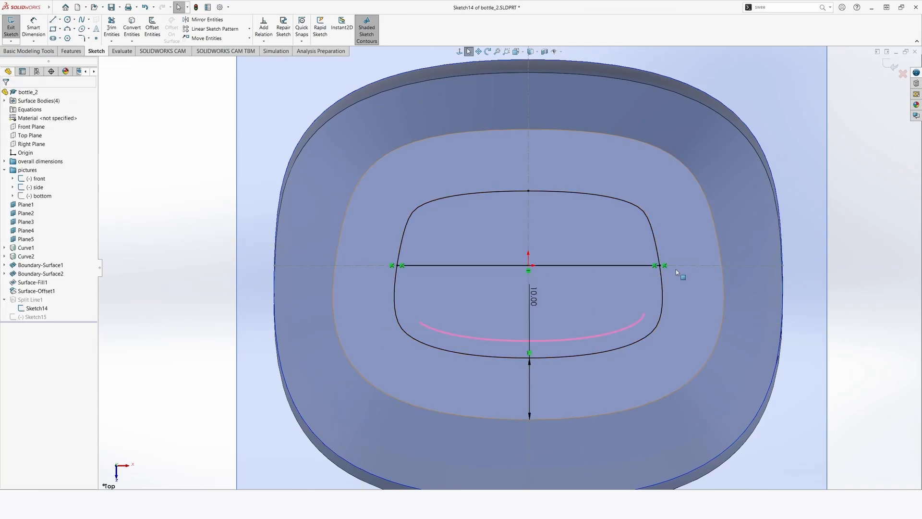
pyautogui.click(683, 275)
pyautogui.click(544, 266)
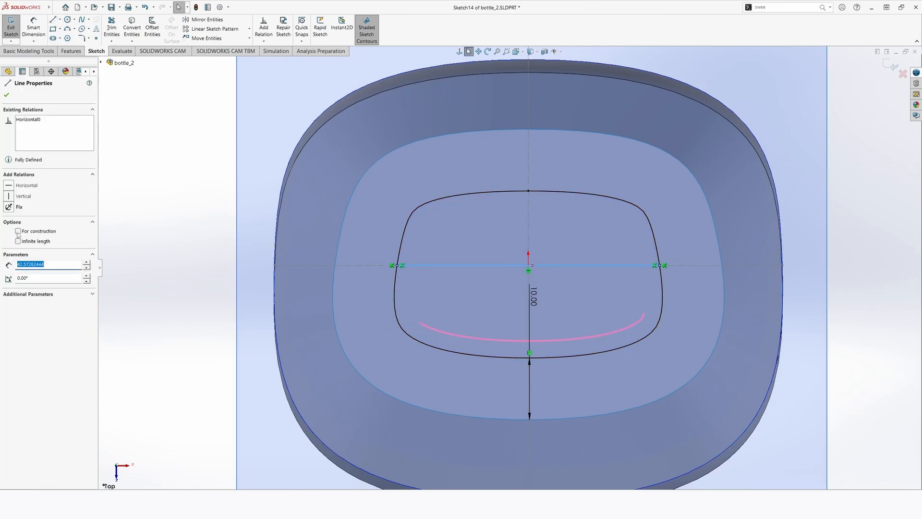
pyautogui.click(11, 27)
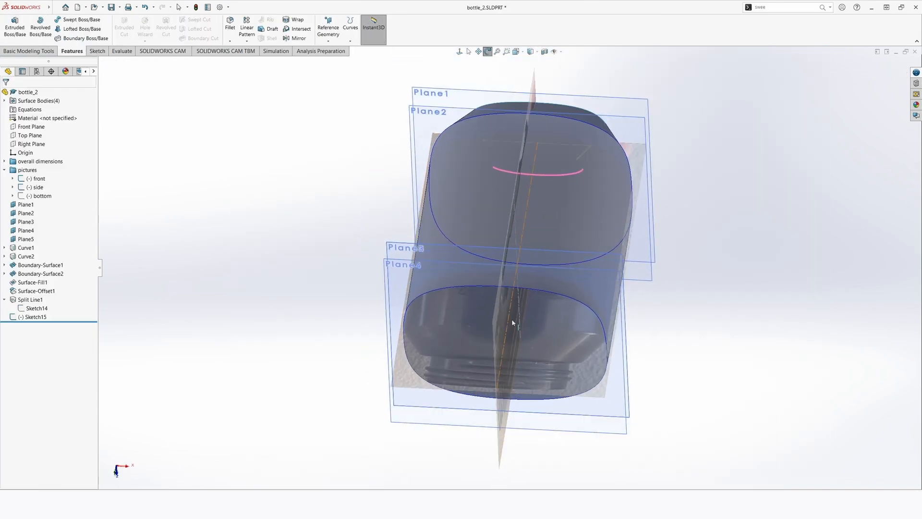
# Reopen the slanted profile sketch and delete the converted construction line along the base
pyautogui.moveTo(539, 262); pyautogui.dragTo(519, 332, button='middle')
pyautogui.scroll(-4, 519, 332)
pyautogui.click(35, 317)
pyautogui.click(39, 293)
pyautogui.scroll(-5, 524, 456)
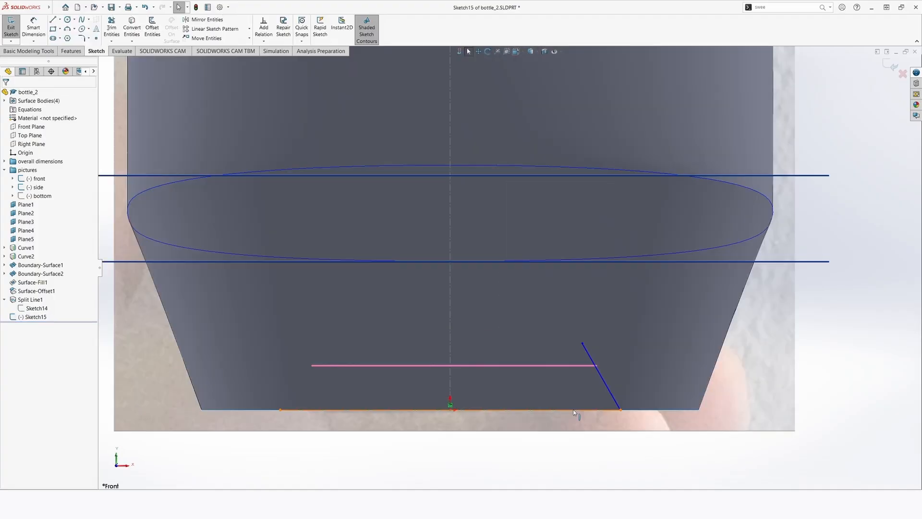
pyautogui.click(573, 411)
pyautogui.press('Escape')
# Make the slanted line's lower endpoint coincident with the endpoint of the split sketch's horizontal construction line, and finish the sketch
pyautogui.scroll(-3, 583, 373)
pyautogui.moveTo(581, 379); pyautogui.dragTo(567, 331, button='middle')
pyautogui.scroll(3, 567, 356)
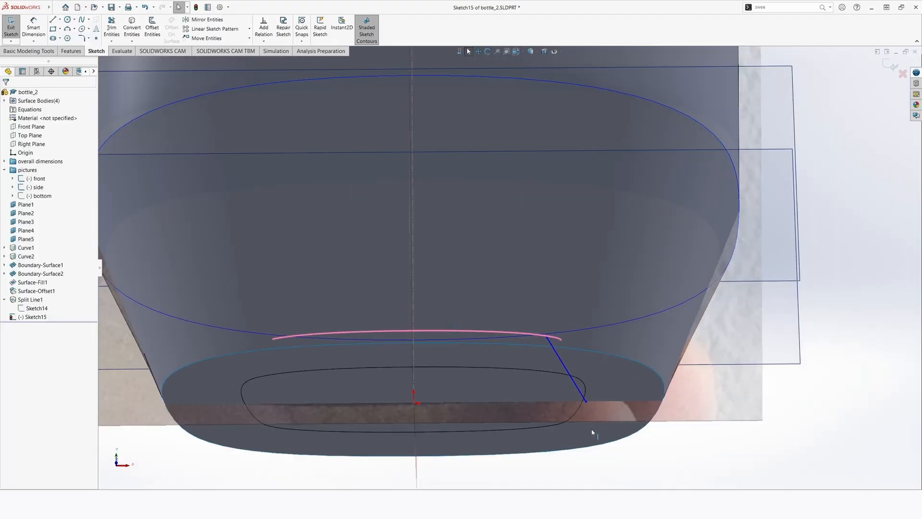
pyautogui.moveTo(514, 403); pyautogui.dragTo(425, 416, button='middle')
pyautogui.scroll(-5, 566, 405)
pyautogui.click(589, 371)
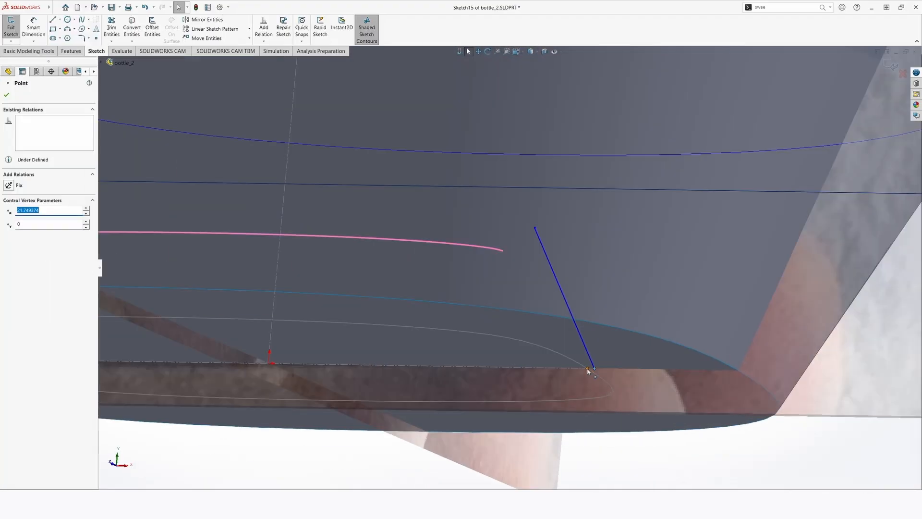
pyautogui.press('super')
pyautogui.click(687, 386)
pyautogui.click(597, 368)
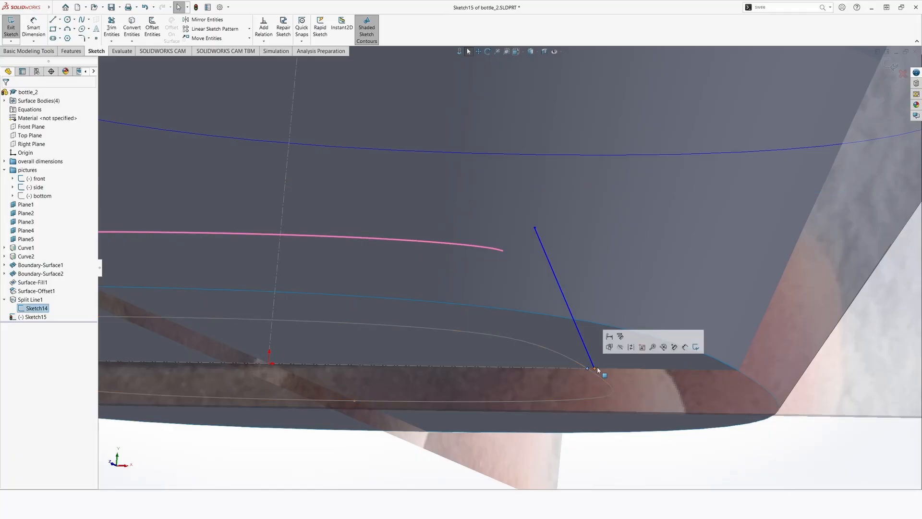
pyautogui.keyDown('ctrl'); pyautogui.click(595, 369); pyautogui.keyUp('ctrl')
pyautogui.click(9, 243)
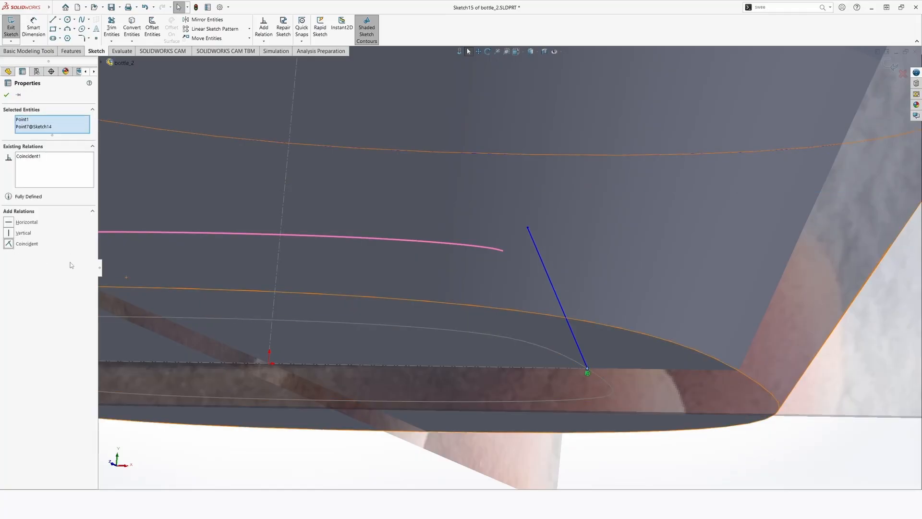
pyautogui.click(11, 30)
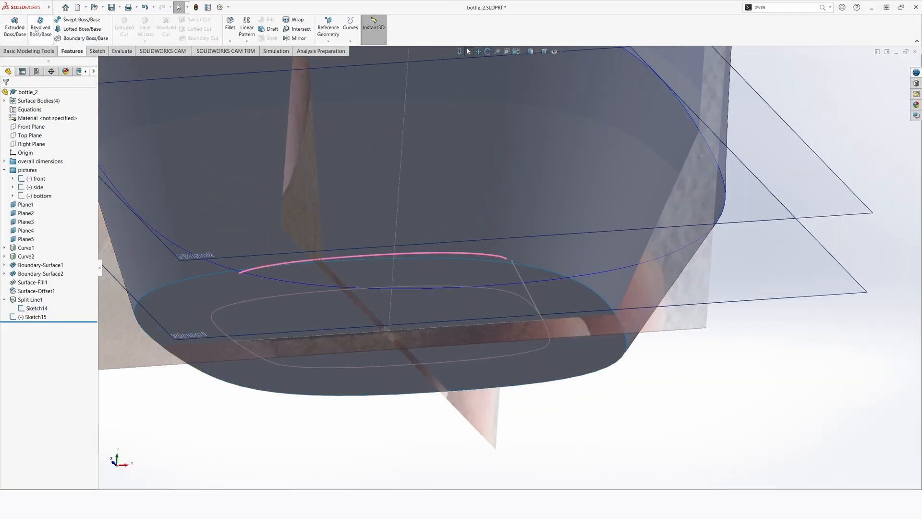
# Create a swept surface using the slanted profile sketch and the inner split loop as its path
pyautogui.write('sweep')
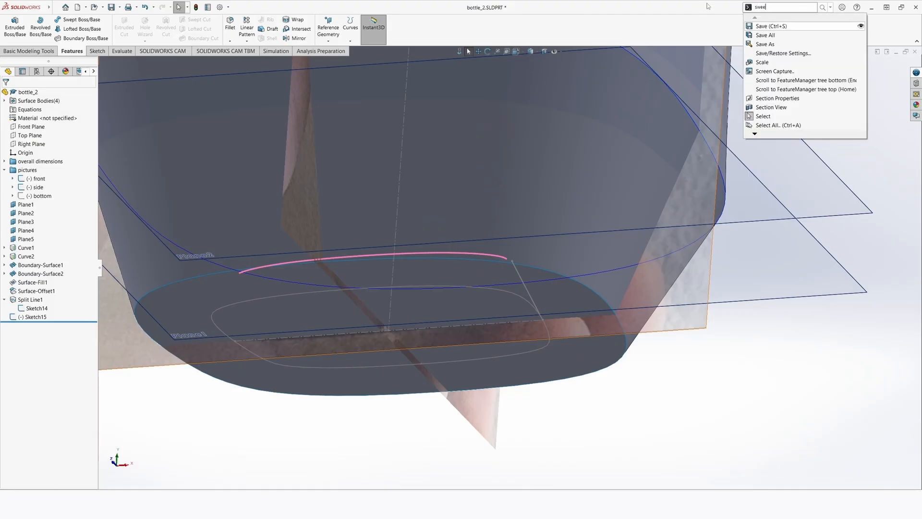
pyautogui.click(773, 63)
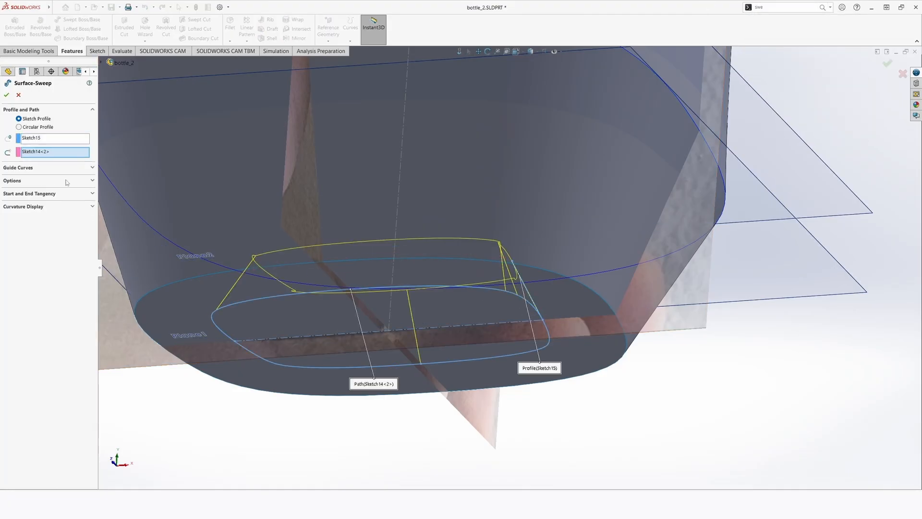
pyautogui.click(8, 95)
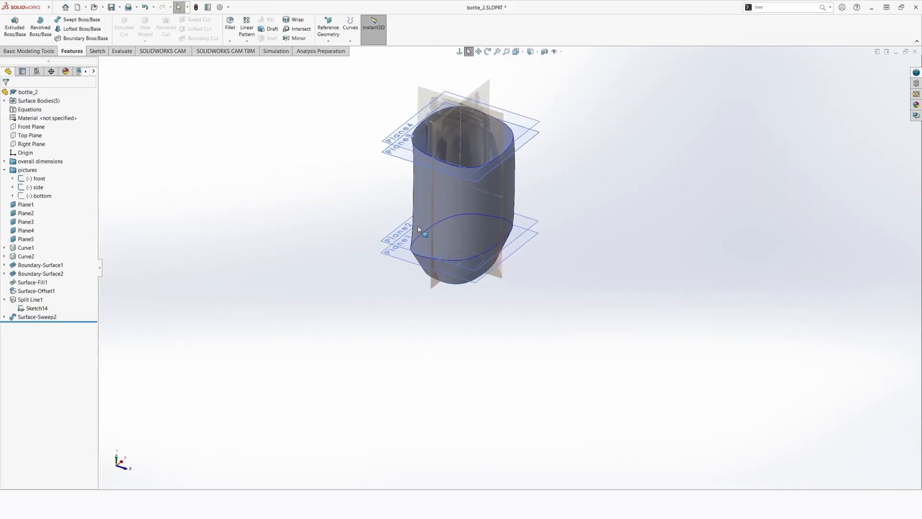
# Set up a mutual surface trim that includes the swept, offset, split-line and both boundary surfaces
pyautogui.write('trim')
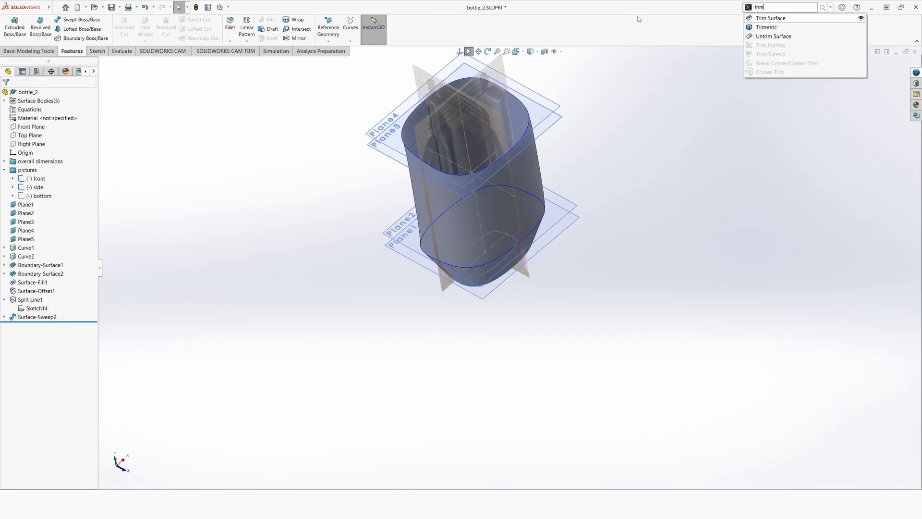
pyautogui.press('Return')
pyautogui.moveTo(314, 82); pyautogui.dragTo(722, 283)
pyautogui.moveTo(342, 66); pyautogui.dragTo(701, 371)
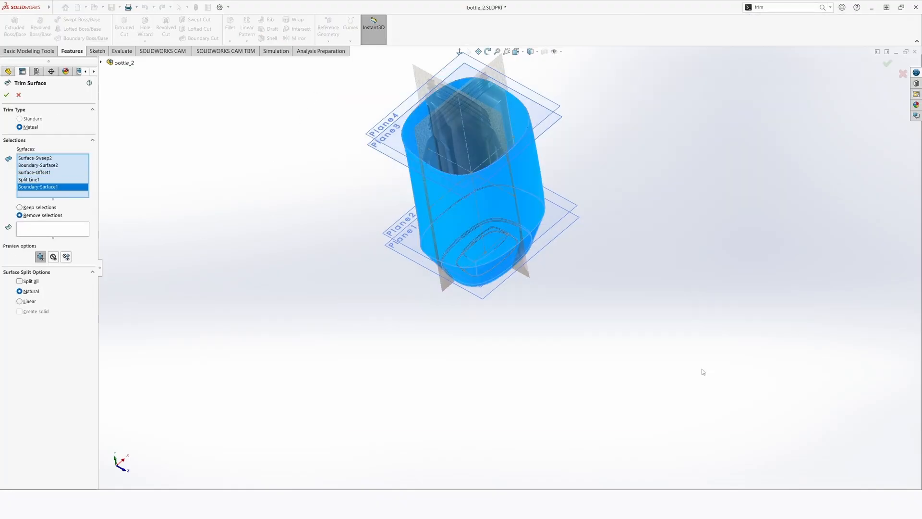
pyautogui.scroll(-3, 501, 223)
# Remove the offset surface outside the recess and the split face inside the loop, and apply the trim
pyautogui.click(24, 228)
pyautogui.scroll(-3, 455, 218)
pyautogui.scroll(3, 452, 215)
pyautogui.moveTo(449, 214); pyautogui.dragTo(452, 245, button='middle')
pyautogui.scroll(-4, 452, 246)
pyautogui.moveTo(499, 179); pyautogui.dragTo(676, 391, button='middle')
pyautogui.click(473, 170)
pyautogui.scroll(3, 489, 170)
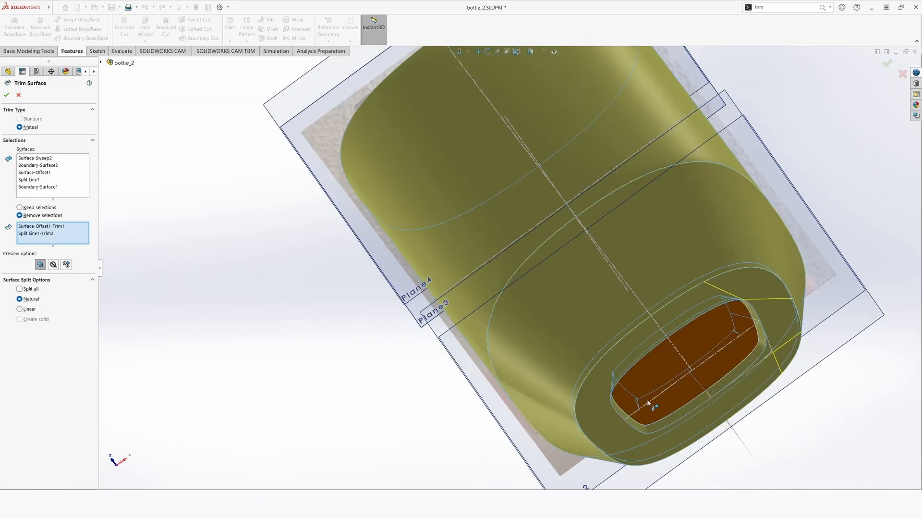
pyautogui.click(7, 94)
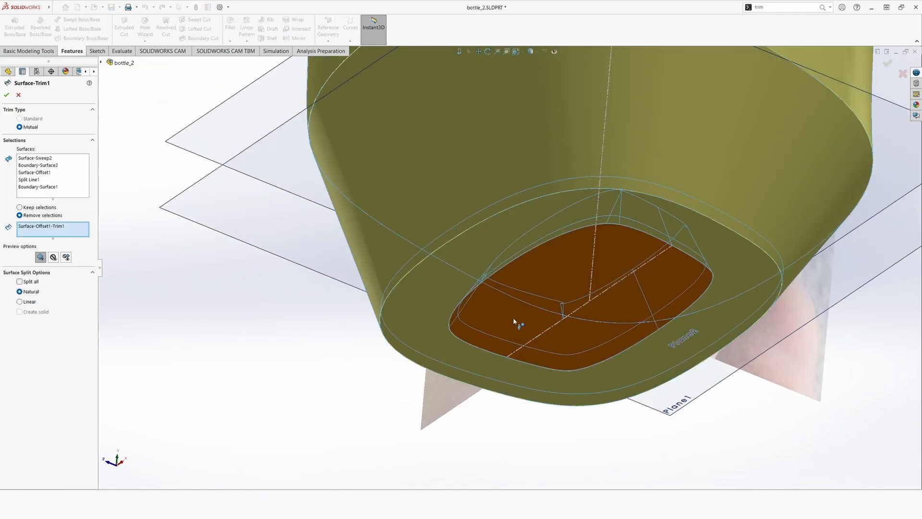
pyautogui.click(491, 304)
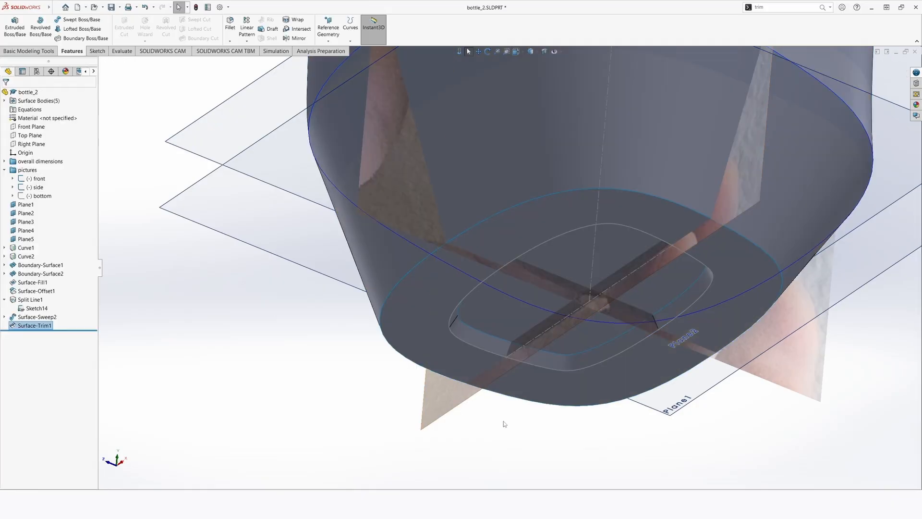
# Hide the reference pictures, planes and curves and examine the trimmed bottle from several angles
pyautogui.moveTo(512, 319); pyautogui.dragTo(301, 253, button='middle')
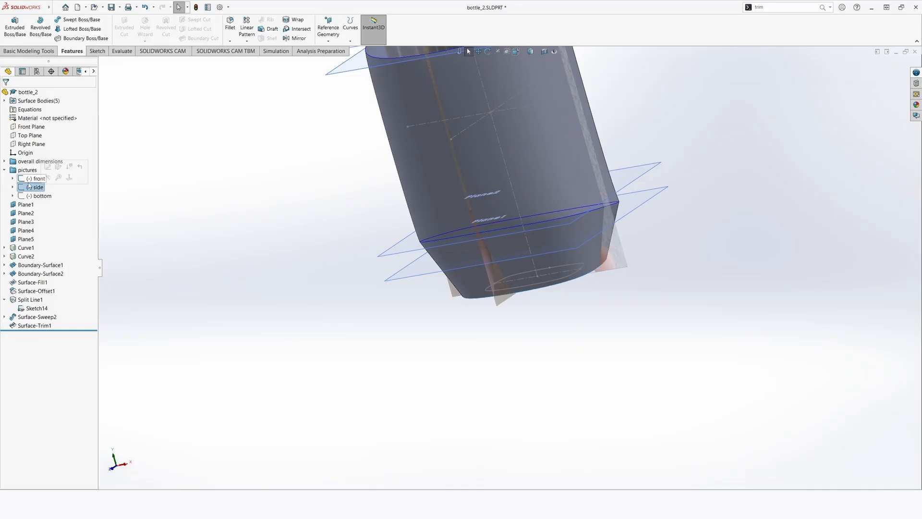
pyautogui.click(41, 176)
pyautogui.scroll(3, 323, 336)
pyautogui.click(554, 51)
pyautogui.moveTo(490, 254)
pyautogui.mouseDown(button='middle')
pyautogui.moveTo(471, 329)
pyautogui.moveTo(448, 287)
pyautogui.moveTo(411, 274)
pyautogui.moveTo(384, 197)
pyautogui.mouseUp(button='middle')
pyautogui.scroll(-4, 456, 320)
pyautogui.click(371, 288)
pyautogui.click(401, 322)
pyautogui.click(413, 294)
pyautogui.scroll(3, 413, 294)
pyautogui.press('Escape')
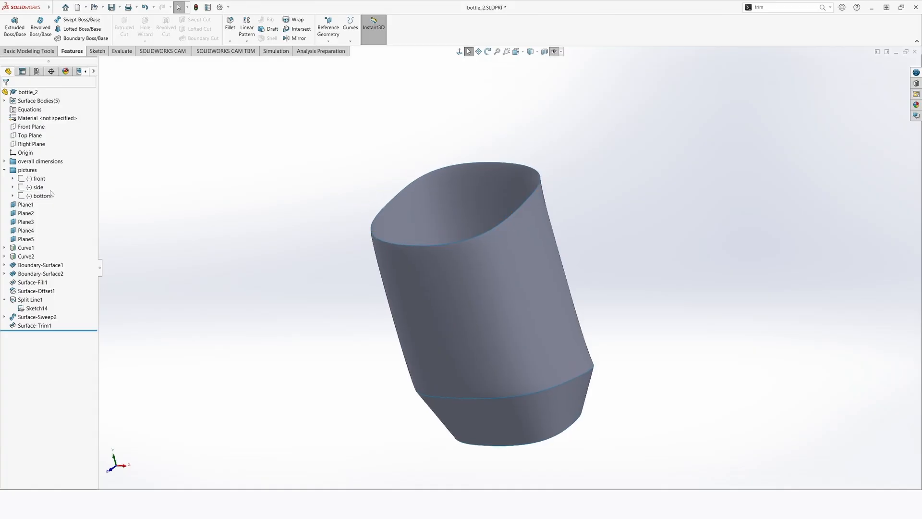
# Display the reference pictures, planes and curves again over the bottle surfaces
pyautogui.moveTo(43, 186); pyautogui.dragTo(40, 180)
pyautogui.rightClick(40, 179)
pyautogui.click(48, 169)
pyautogui.click(552, 53)
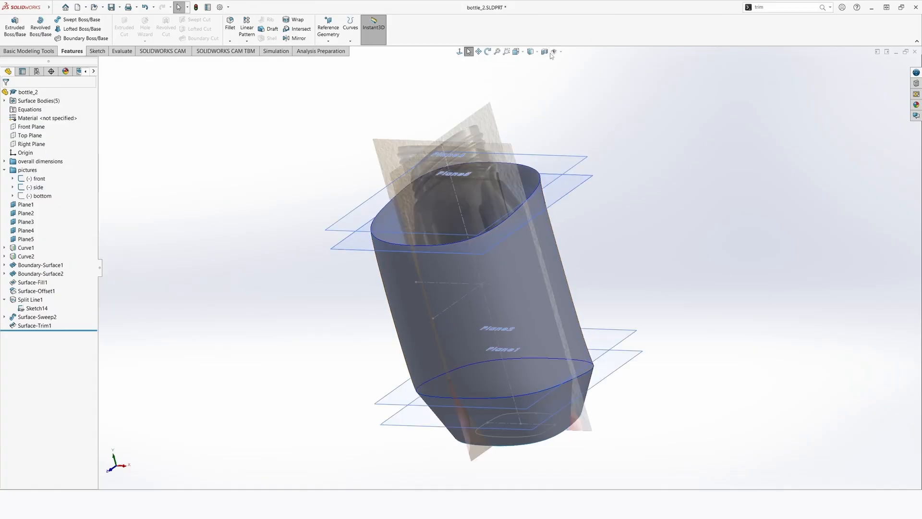
pyautogui.moveTo(490, 267)
pyautogui.mouseDown(button='middle')
pyautogui.moveTo(433, 244)
pyautogui.moveTo(417, 249)
pyautogui.mouseUp(button='middle')
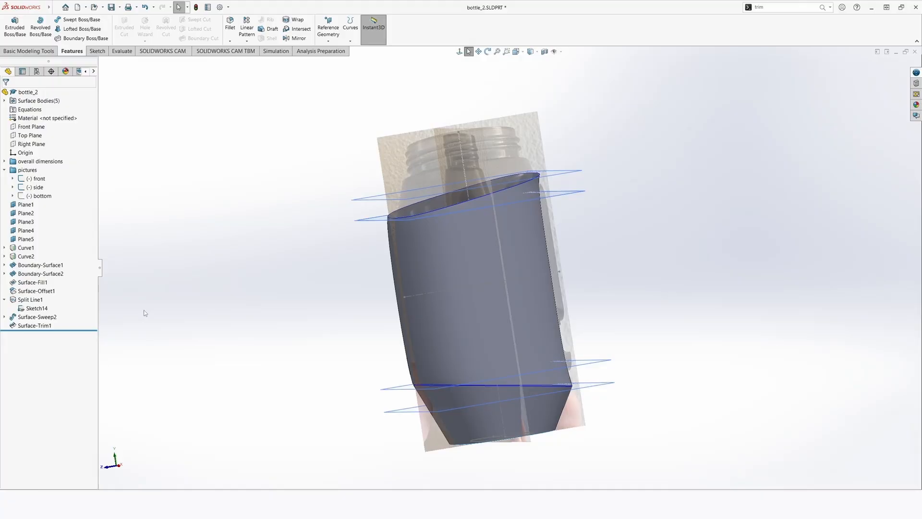
# Create a plane offset upward from the Top Plane, adjusting its distance to match the base of the threaded neck in the side picture
pyautogui.click(335, 20)
pyautogui.click(327, 57)
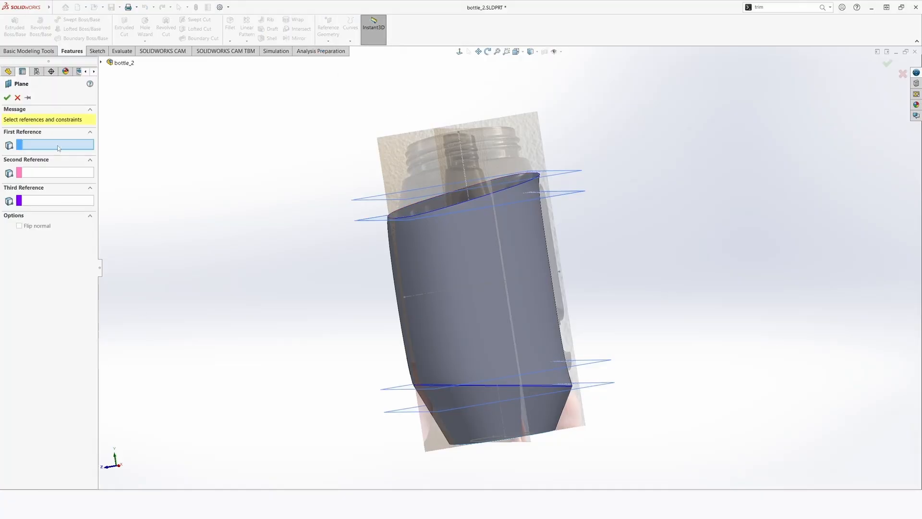
pyautogui.click(100, 61)
pyautogui.click(134, 105)
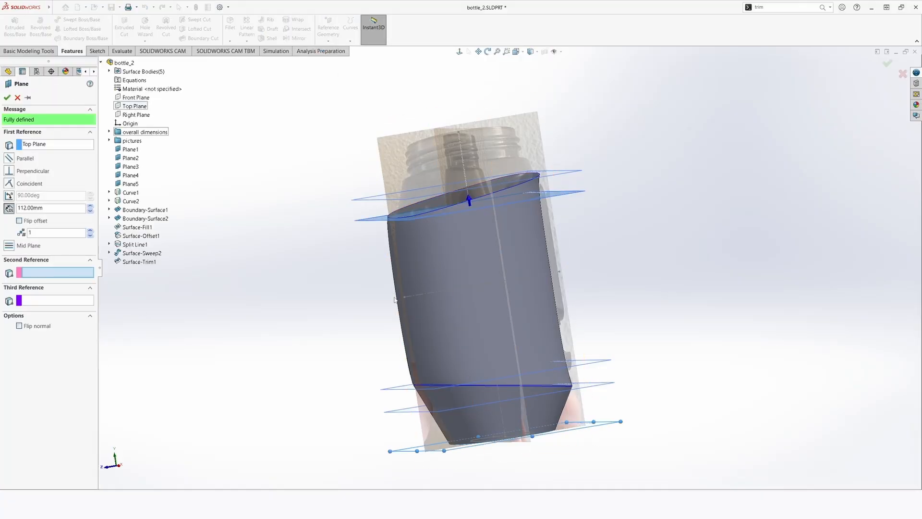
pyautogui.press('space')
pyautogui.click(424, 296)
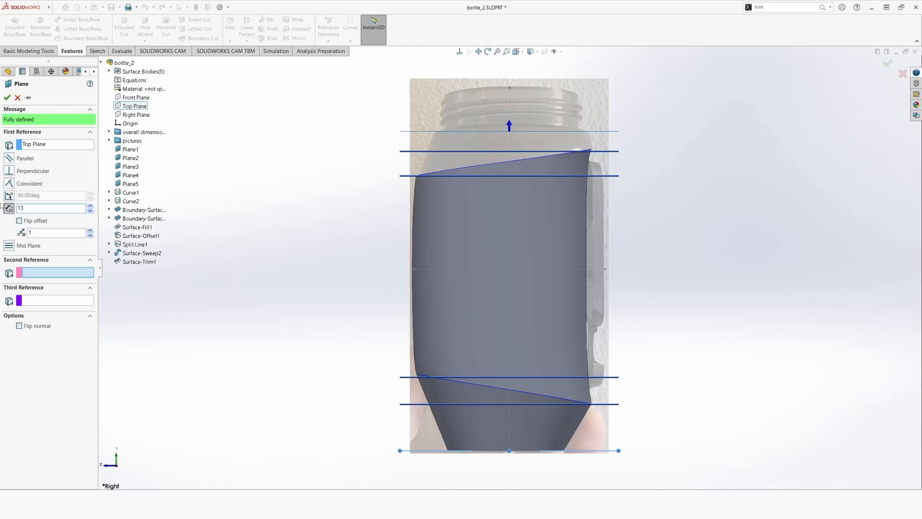
pyautogui.write('3')
pyautogui.press('Return')
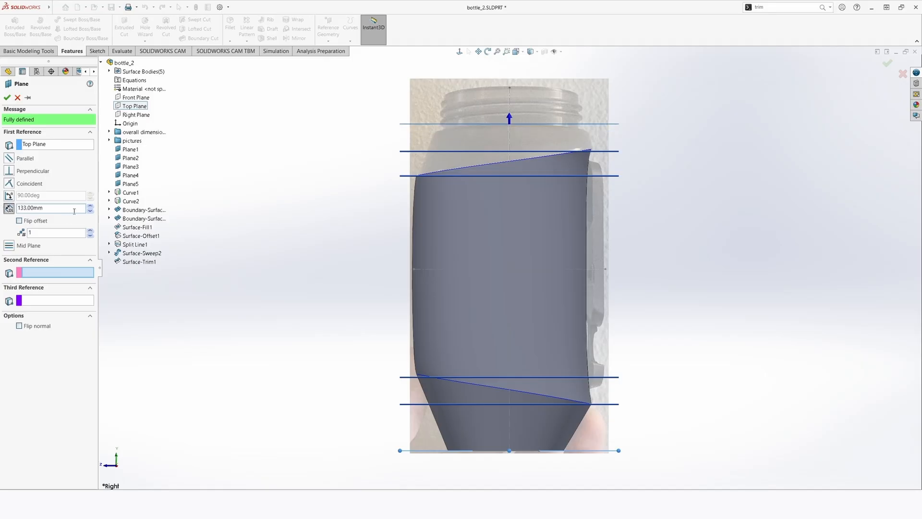
pyautogui.write('132')
pyautogui.press('Return')
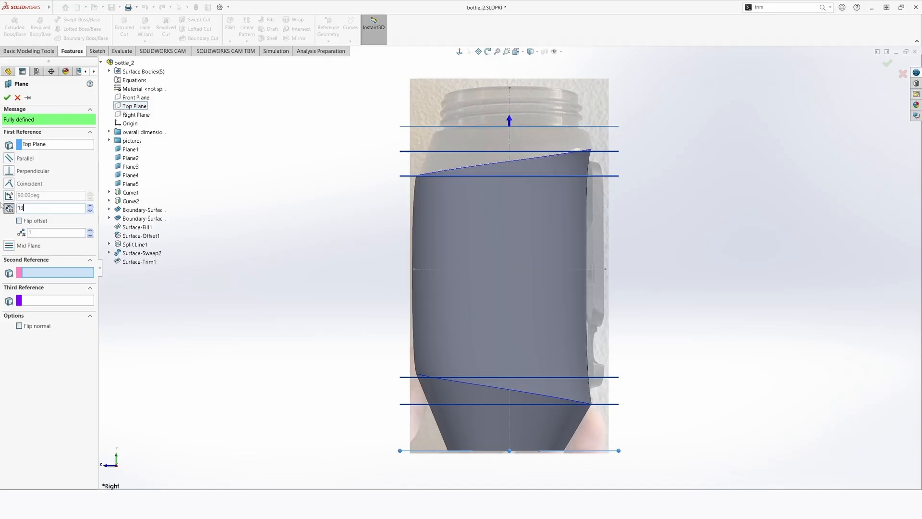
pyautogui.click(7, 98)
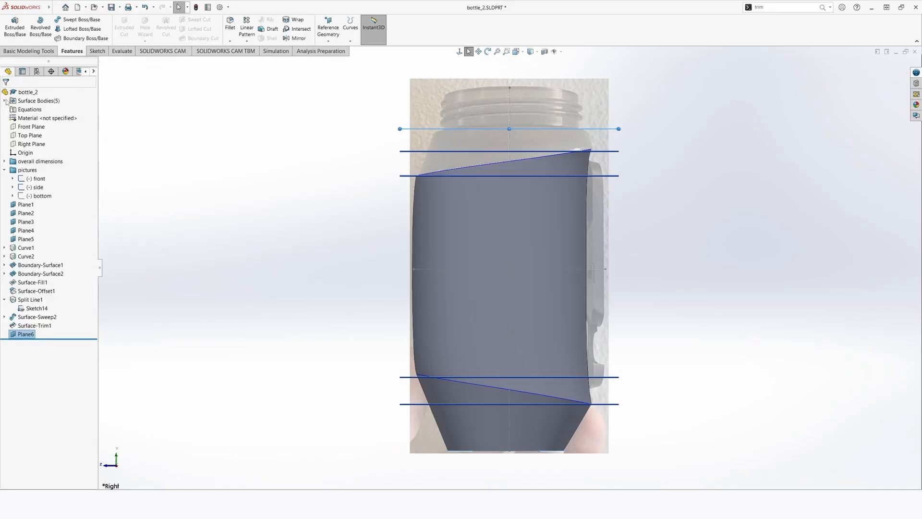
# Start a new sketch on Plane4 near the top of the bottle
pyautogui.moveTo(396, 196); pyautogui.dragTo(429, 174, button='middle')
pyautogui.press('space')
pyautogui.click(412, 260)
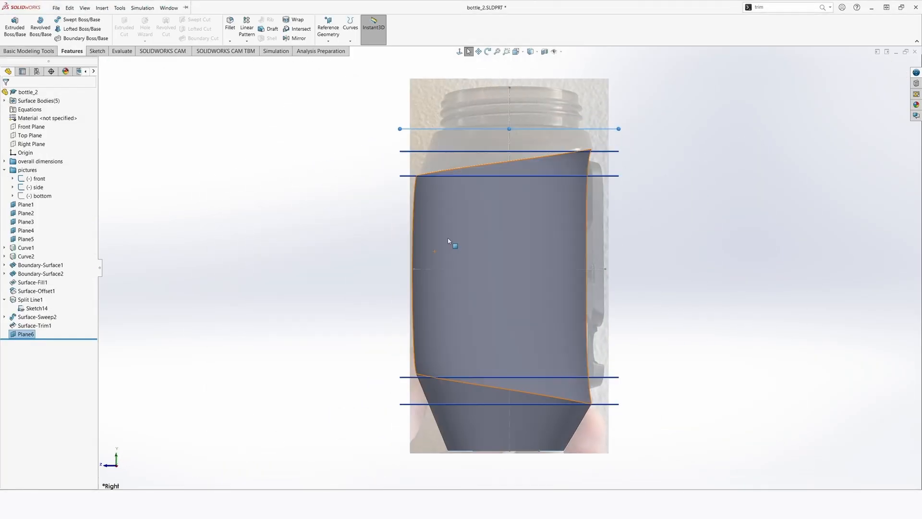
pyautogui.moveTo(441, 137); pyautogui.dragTo(403, 303, button='middle')
pyautogui.press('space')
pyautogui.click(403, 306)
pyautogui.click(515, 313)
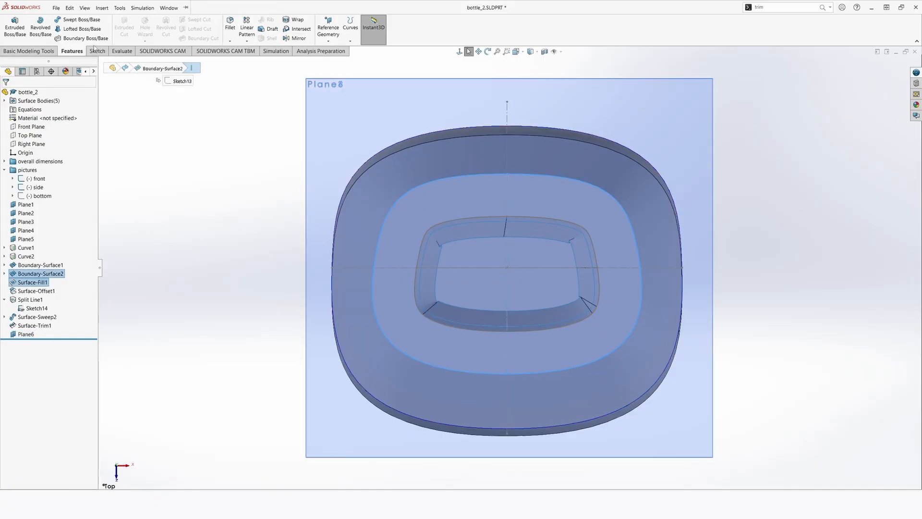
pyautogui.click(97, 51)
pyautogui.click(11, 25)
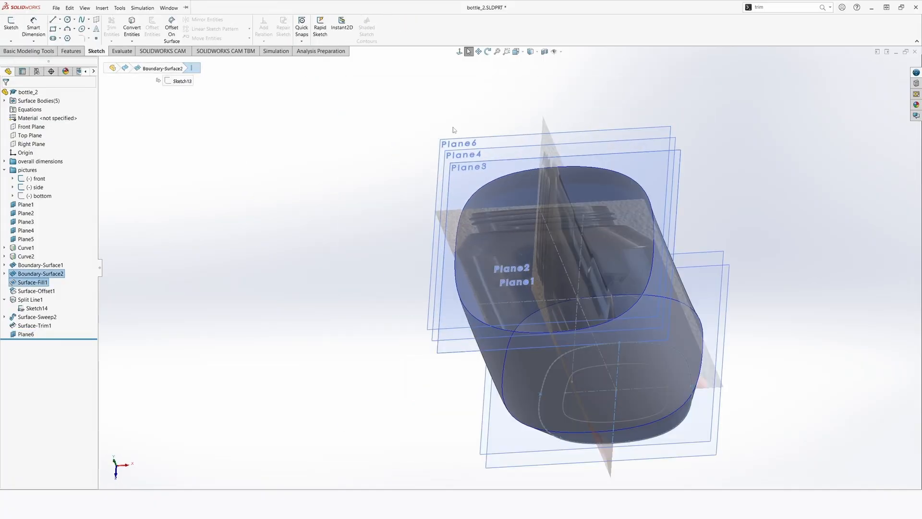
pyautogui.click(450, 143)
pyautogui.click(11, 23)
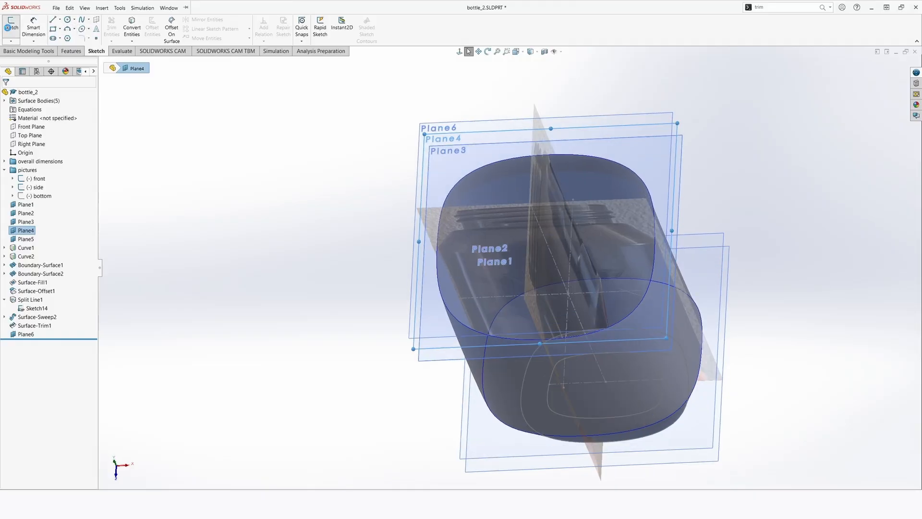
# Offset the outer edge of the bottle's bottom face outward by 8 mm as a closed loop and finish the sketch
pyautogui.click(494, 174)
pyautogui.press('super')
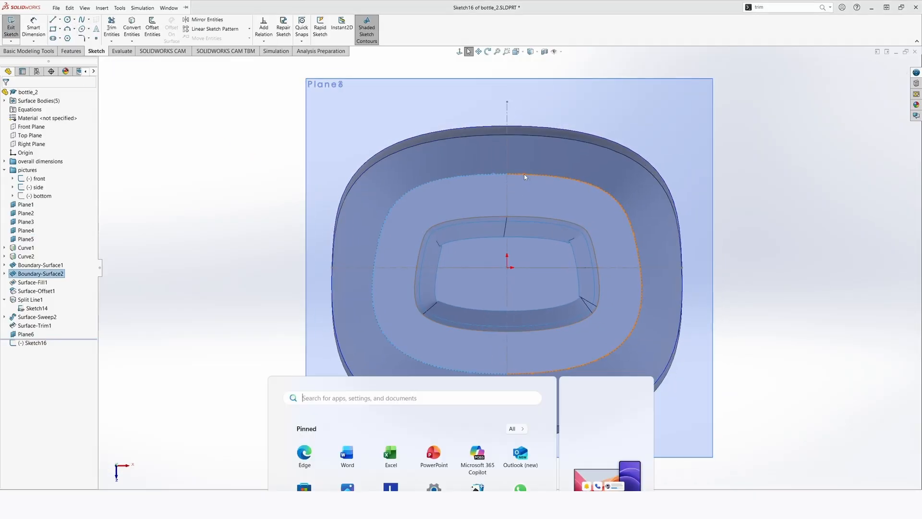
pyautogui.click(786, 146)
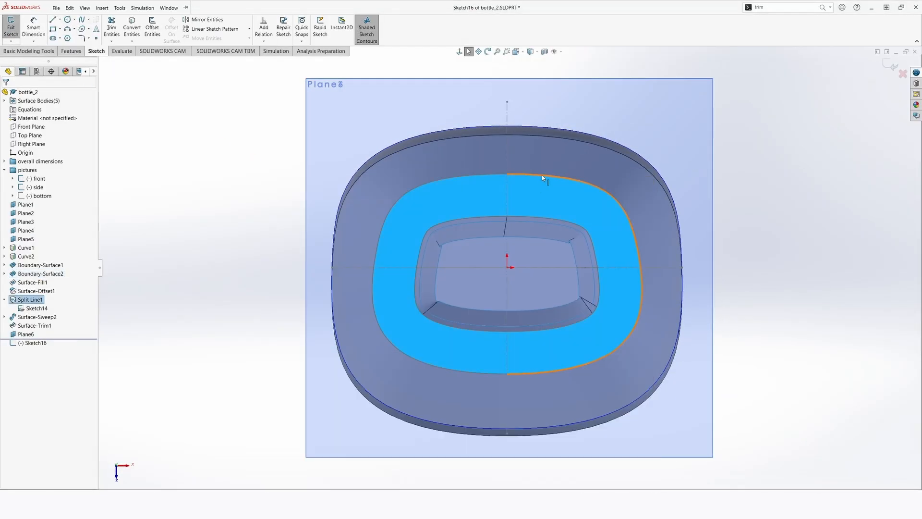
pyautogui.click(497, 174)
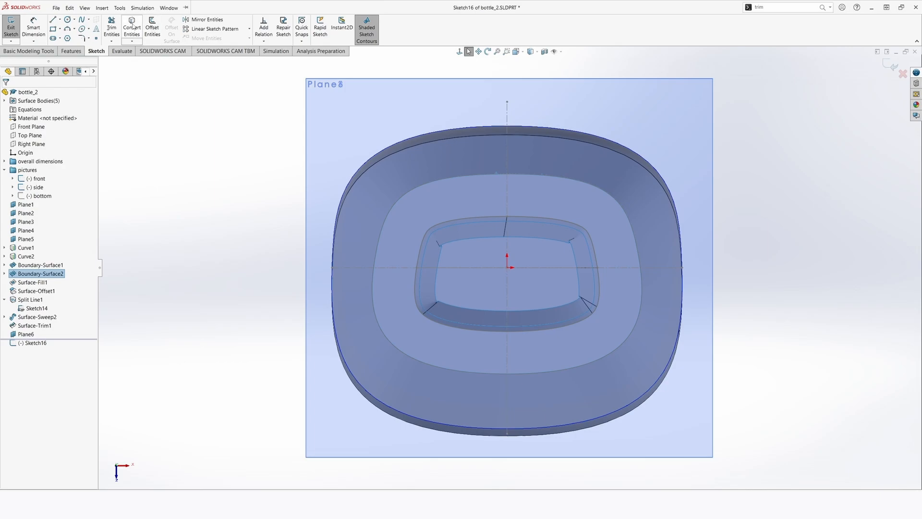
pyautogui.click(152, 30)
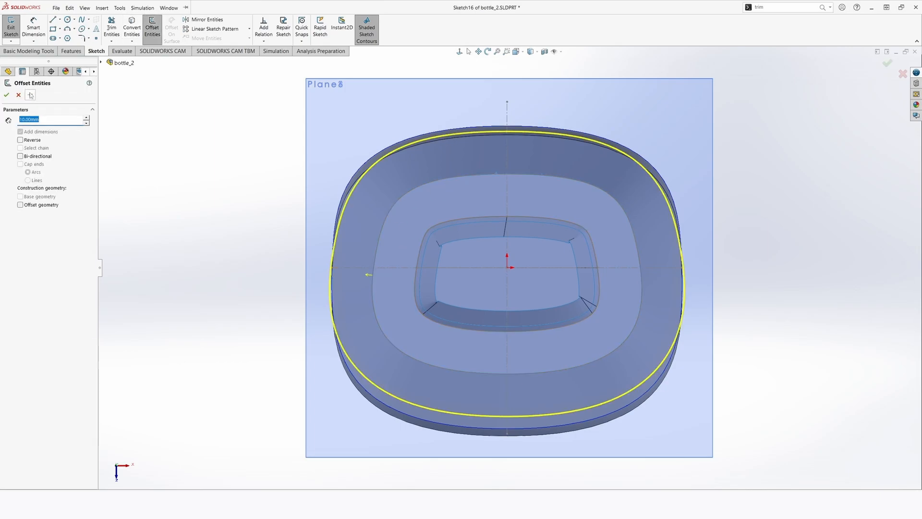
pyautogui.write('8')
pyautogui.press('Return')
pyautogui.press('Return')
pyautogui.hotkey('ctrl', '4')
pyautogui.scroll(-2, 435, 200)
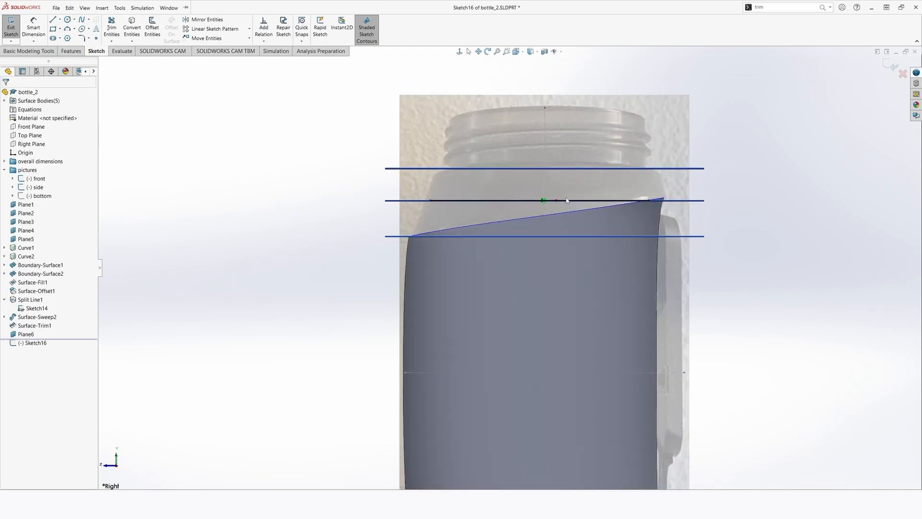
pyautogui.moveTo(549, 222); pyautogui.dragTo(515, 250, button='middle')
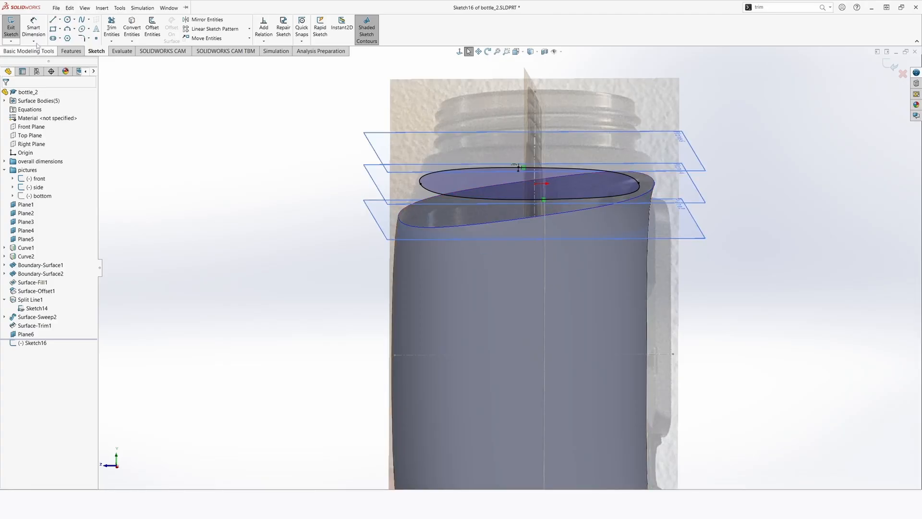
pyautogui.click(11, 26)
# Move the offset loop's sketch from Plane4 to the plane at the base of the neck
pyautogui.click(447, 199)
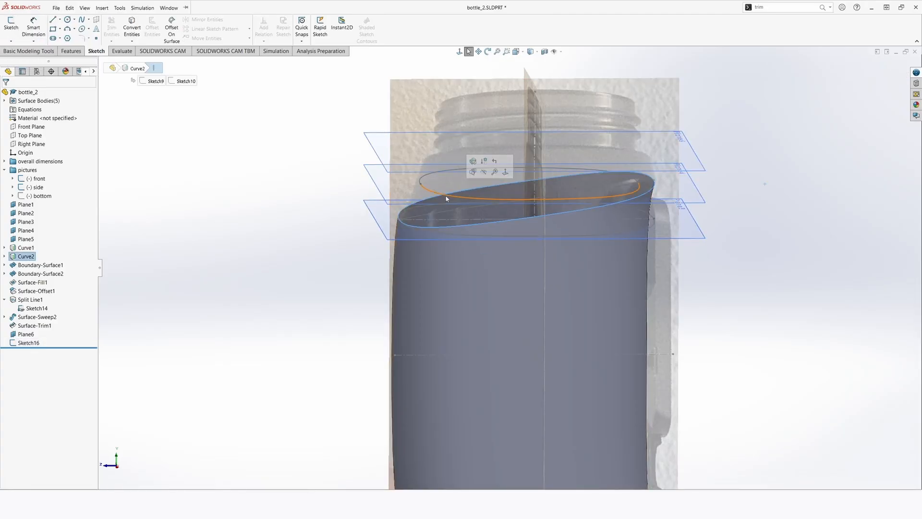
pyautogui.click(447, 198)
pyautogui.rightClick(32, 342)
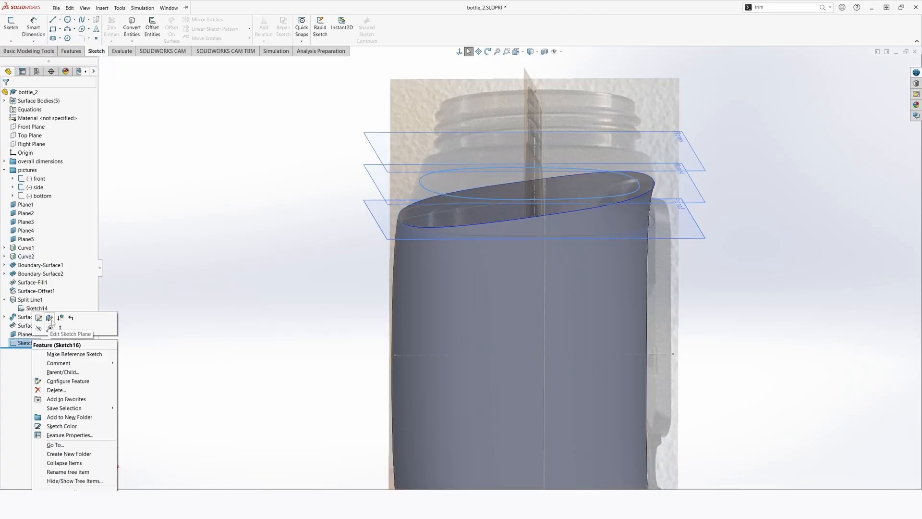
pyautogui.click(50, 319)
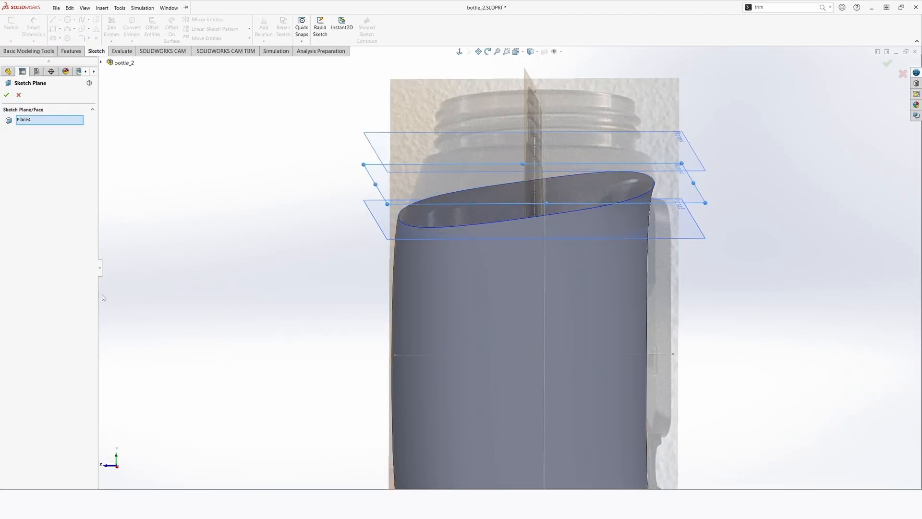
pyautogui.click(6, 95)
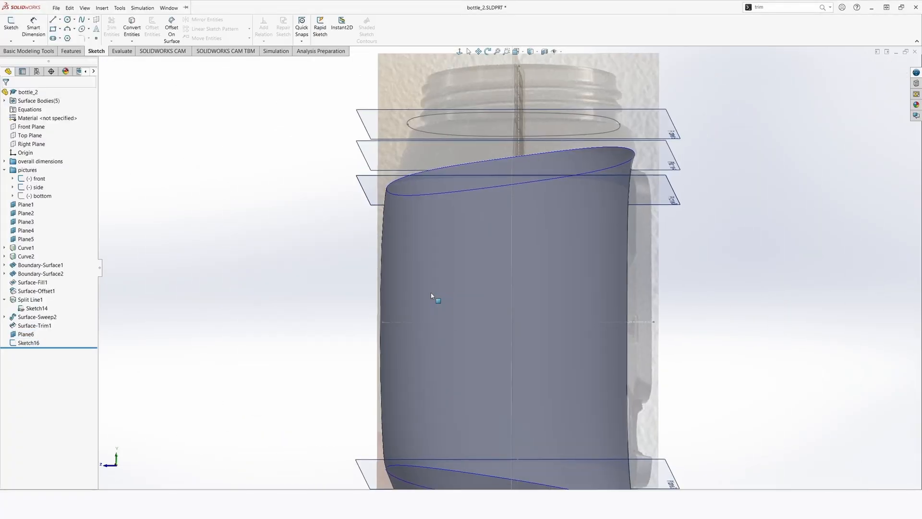
# Start a new sketch on the Right Plane, viewed square to the side picture
pyautogui.hotkey('ctrl', '4')
pyautogui.rightClick(27, 144)
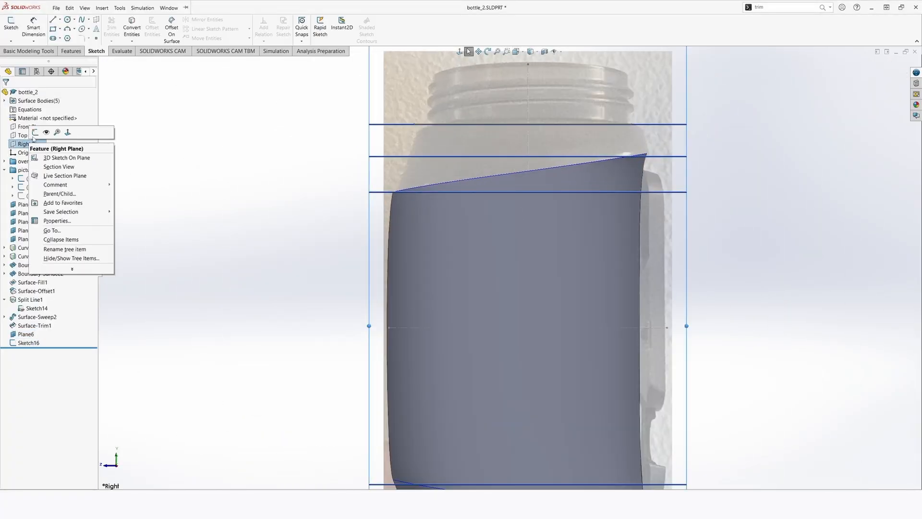
pyautogui.click(36, 132)
pyautogui.scroll(-3, 515, 123)
pyautogui.press('l')
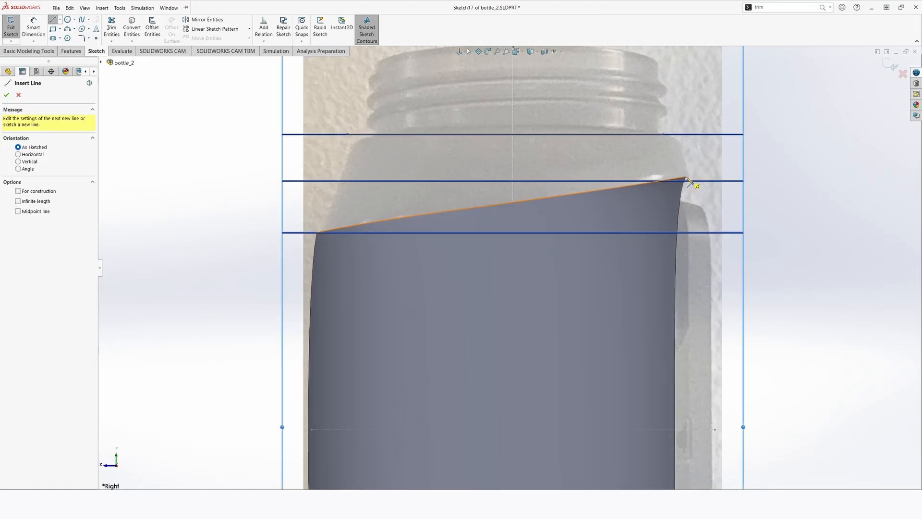
pyautogui.click(685, 177)
pyautogui.click(665, 134)
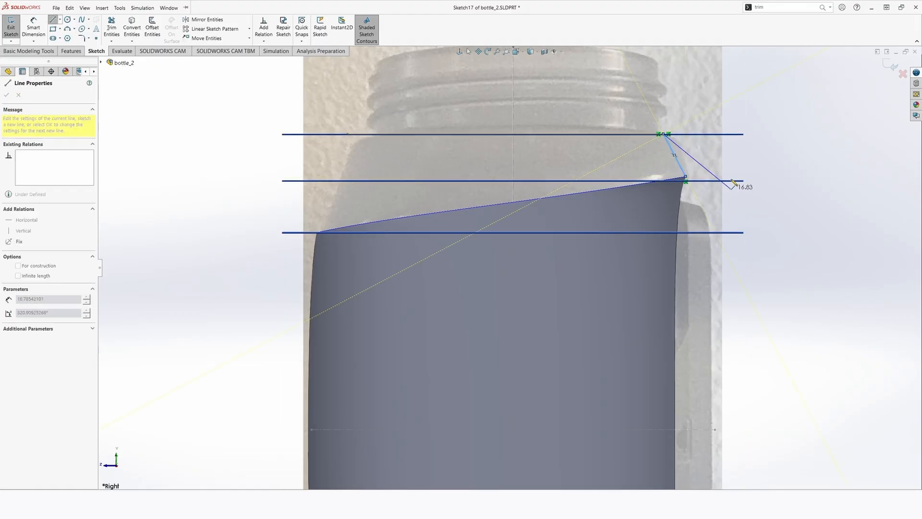
pyautogui.press('Escape')
pyautogui.press('d')
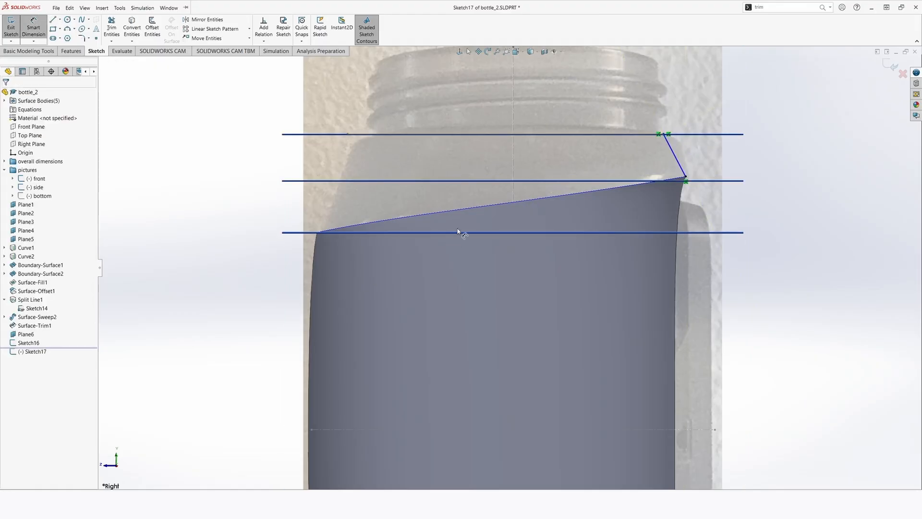
pyautogui.click(11, 27)
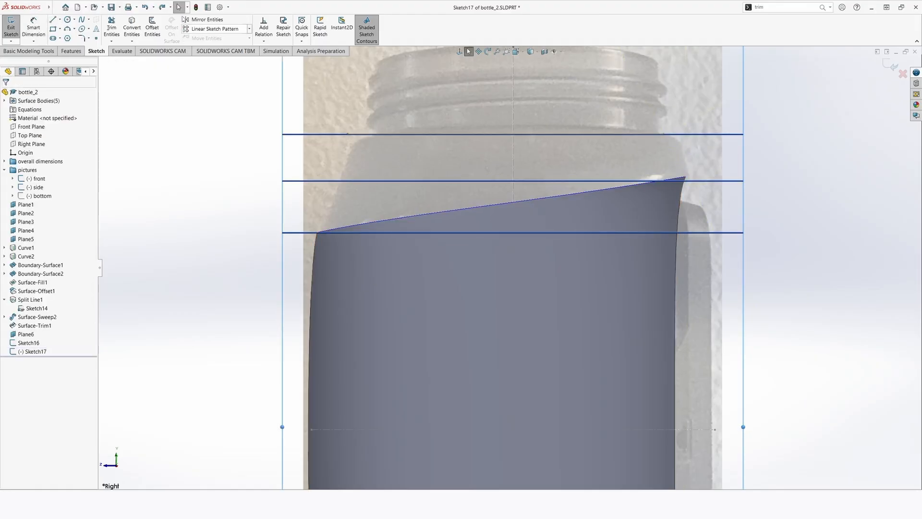
# Draw a two-point spline from the rim's high end to the neck loop and convert the body's slanted upper edge into the sketch
pyautogui.click(686, 177)
pyautogui.click(664, 135)
pyautogui.press('Escape')
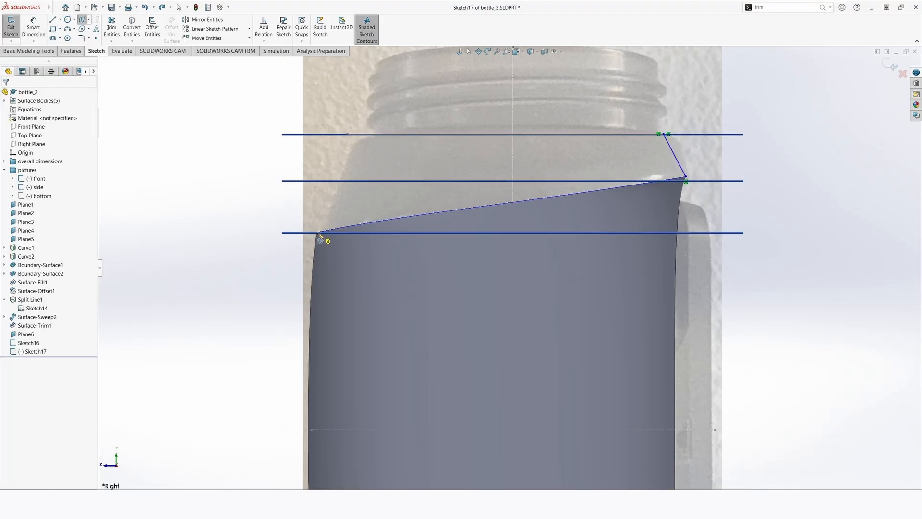
pyautogui.press('Escape')
pyautogui.click(349, 226)
pyautogui.click(131, 27)
# Draw a two-point spline from the rim's low end up to the neck loop and bend its lower part outward
pyautogui.click(82, 19)
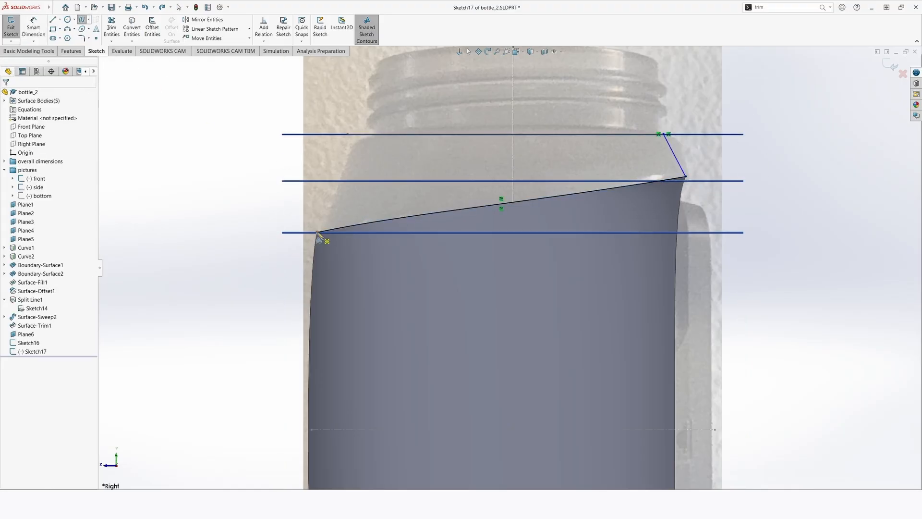
pyautogui.click(317, 232)
pyautogui.click(347, 134)
pyautogui.press('Escape')
pyautogui.click(330, 194)
pyautogui.moveTo(333, 184); pyautogui.dragTo(326, 182)
# Try to make the low-side spline's handle tangent to the body's silhouette edge
pyautogui.click(315, 247)
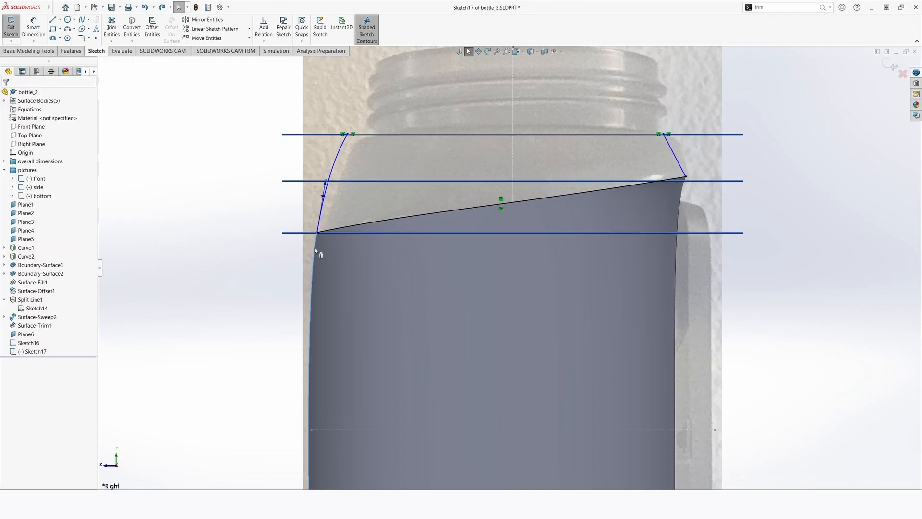
pyautogui.keyDown('ctrl'); pyautogui.click(326, 182); pyautogui.keyUp('ctrl')
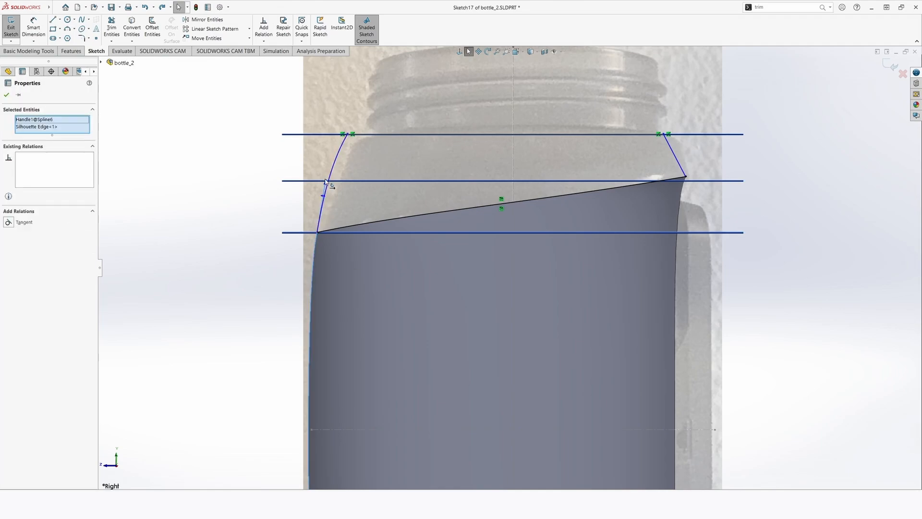
pyautogui.click(9, 223)
pyautogui.click(234, 253)
pyautogui.hotkey('ctrl', 'z')
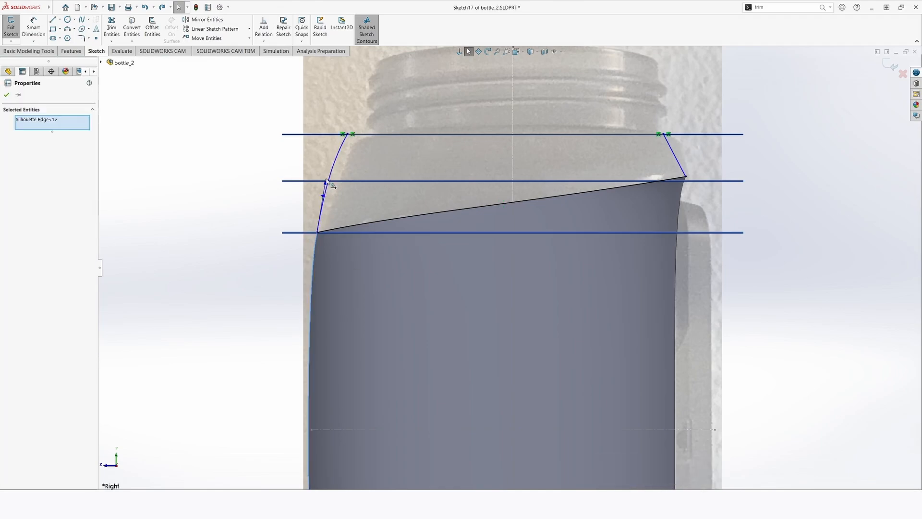
# Bow both shoulder splines outward with their handles to follow the side picture and finish the sketch
pyautogui.moveTo(326, 182); pyautogui.dragTo(336, 144)
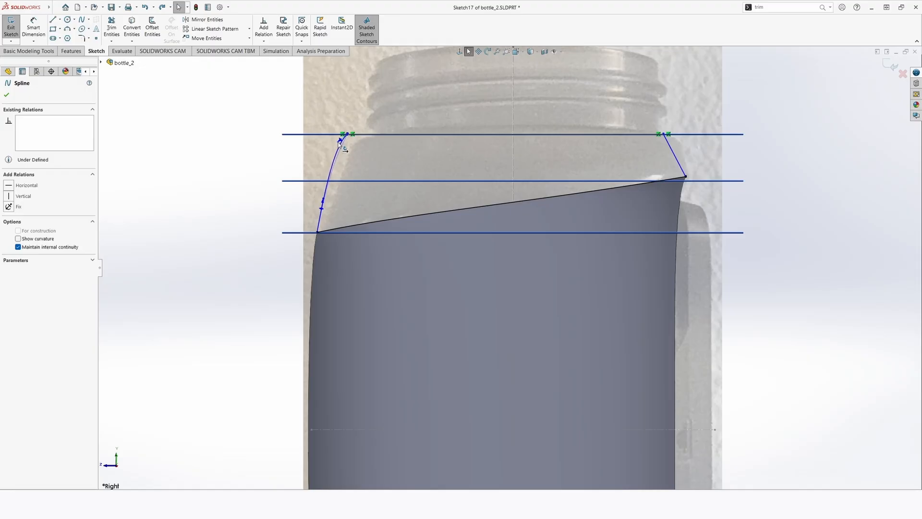
pyautogui.click(668, 135)
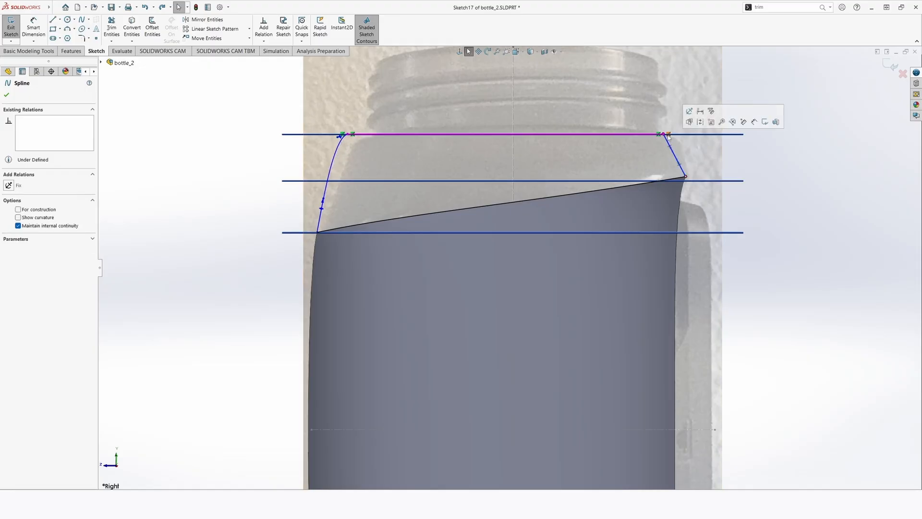
pyautogui.moveTo(672, 151)
pyautogui.mouseDown()
pyautogui.moveTo(685, 140)
pyautogui.moveTo(688, 157)
pyautogui.mouseUp()
pyautogui.click(11, 28)
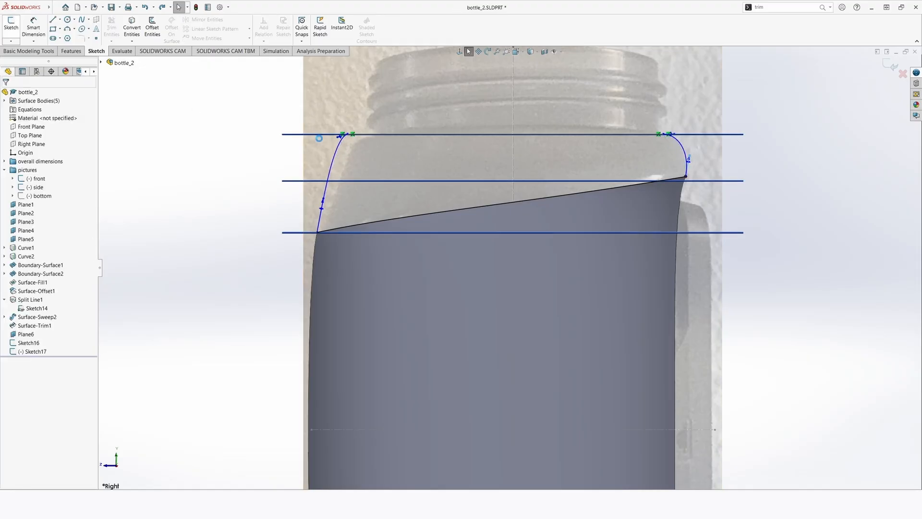
# Start a boundary surface with the body's upper rim curve and the neck loop as the only Direction 1 curves
pyautogui.scroll(3, 509, 208)
pyautogui.moveTo(509, 208); pyautogui.dragTo(591, 176, button='middle')
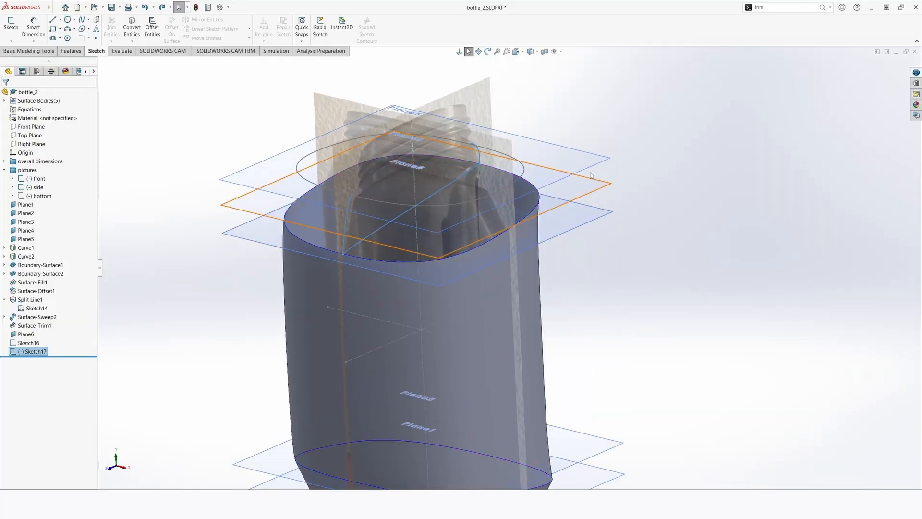
pyautogui.write('bou')
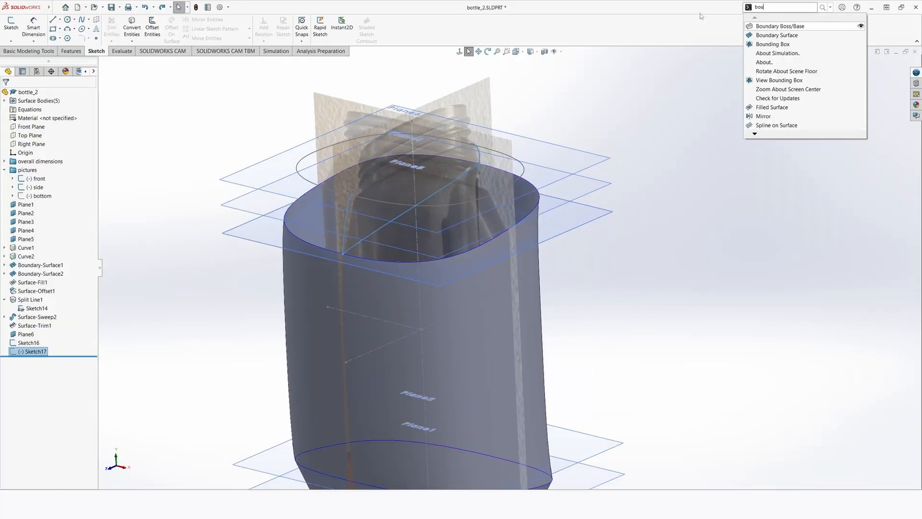
pyautogui.press('Return')
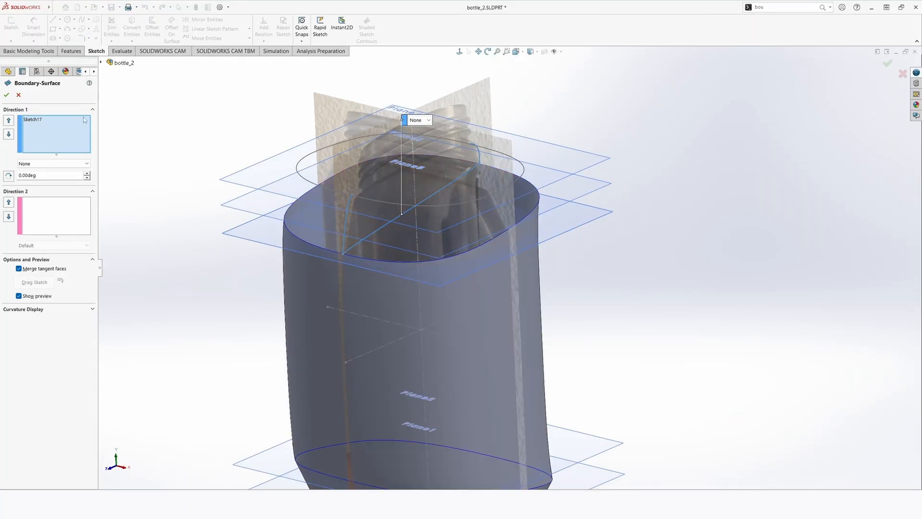
pyautogui.rightClick(39, 121)
pyautogui.click(54, 143)
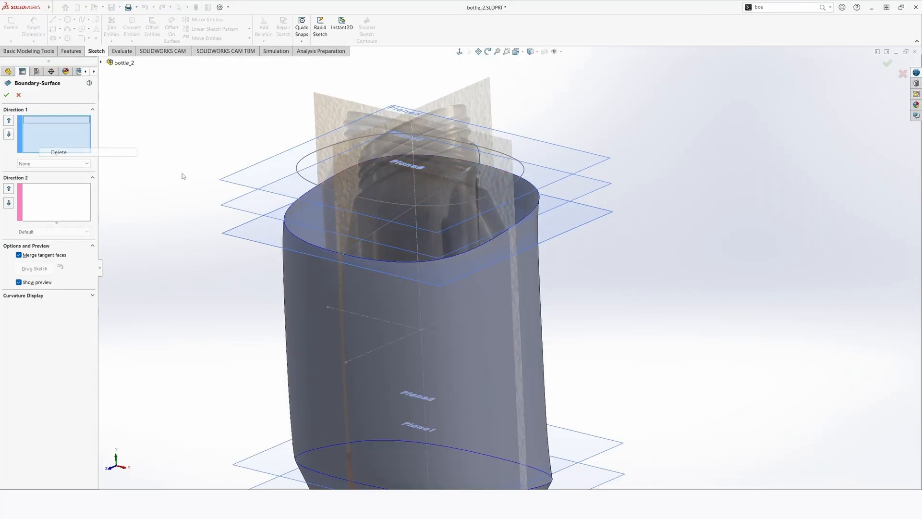
pyautogui.click(420, 263)
pyautogui.scroll(-3, 343, 245)
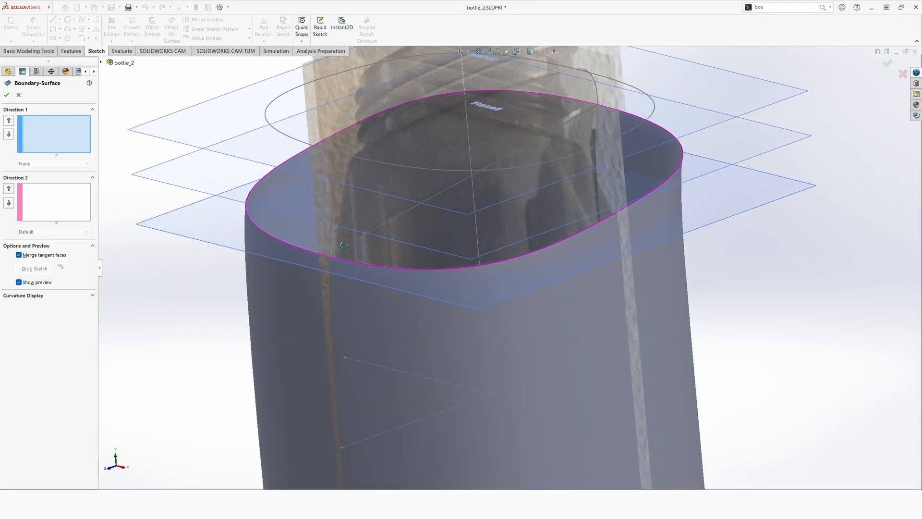
pyautogui.click(344, 257)
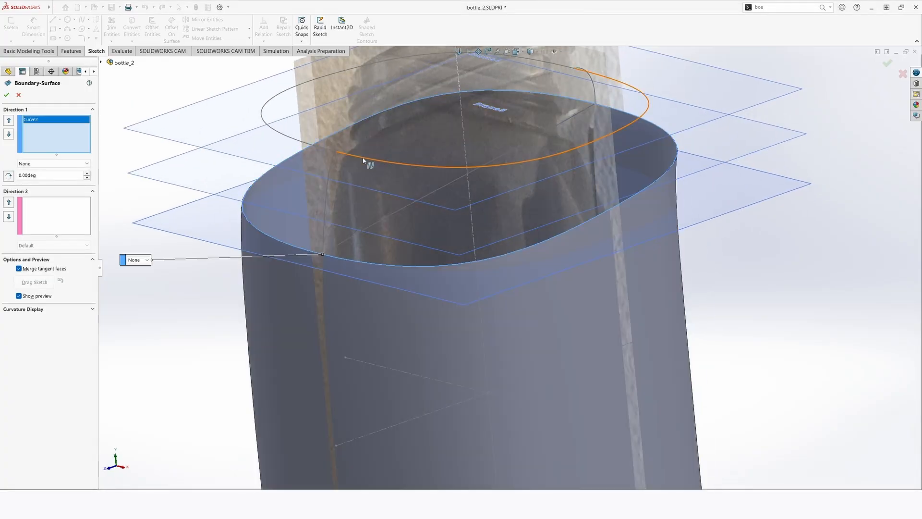
pyautogui.click(367, 159)
# Try to use the shoulder profile sketch as the Direction 2 curve of the boundary surface
pyautogui.scroll(1, 451, 209)
pyautogui.moveTo(451, 210); pyautogui.dragTo(355, 182, button='middle')
pyautogui.click(54, 208)
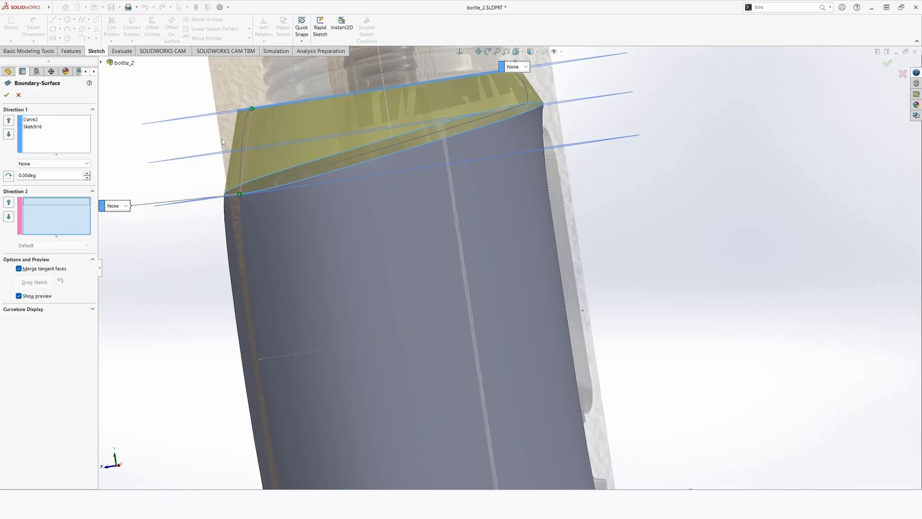
pyautogui.click(243, 164)
pyautogui.scroll(3, 495, 183)
pyautogui.scroll(-1, 495, 183)
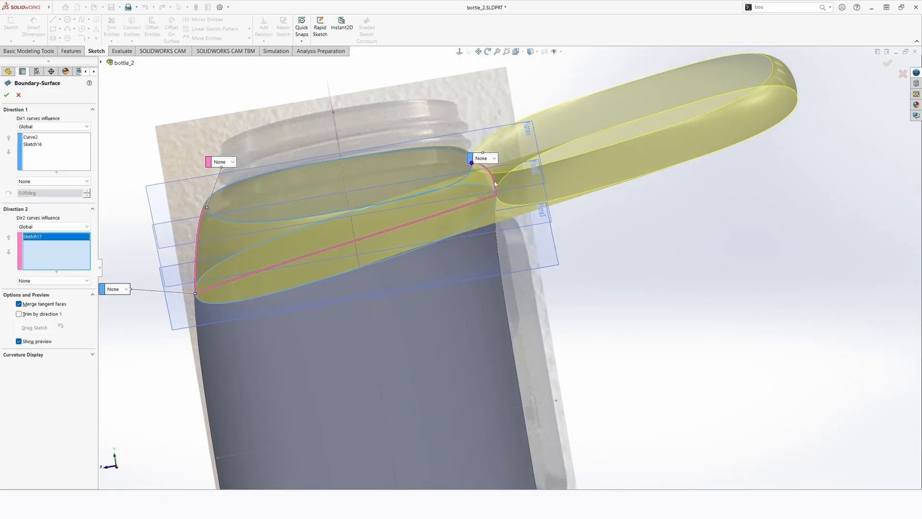
pyautogui.click(494, 182)
pyautogui.scroll(1, 495, 183)
pyautogui.moveTo(496, 184); pyautogui.dragTo(503, 192, button='middle')
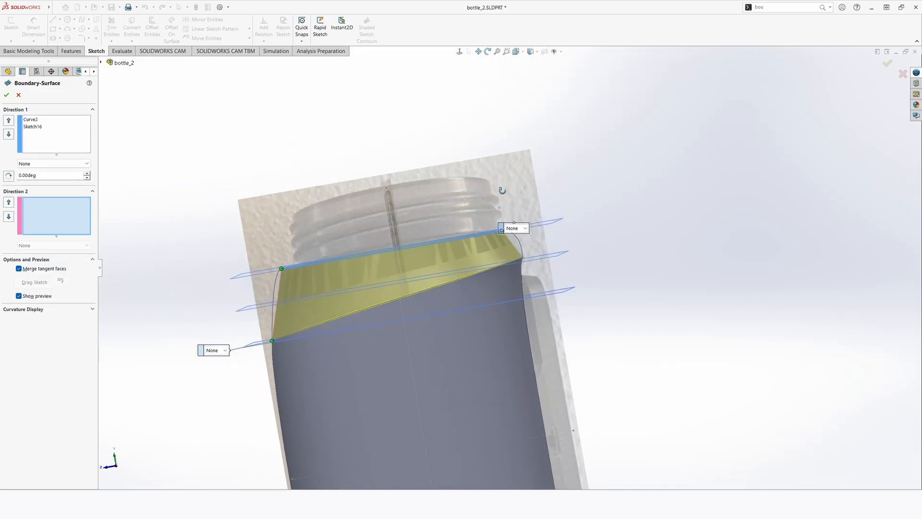
# Try a Direction Vector tangency condition on the neck loop of the boundary surface
pyautogui.click(527, 228)
pyautogui.click(514, 248)
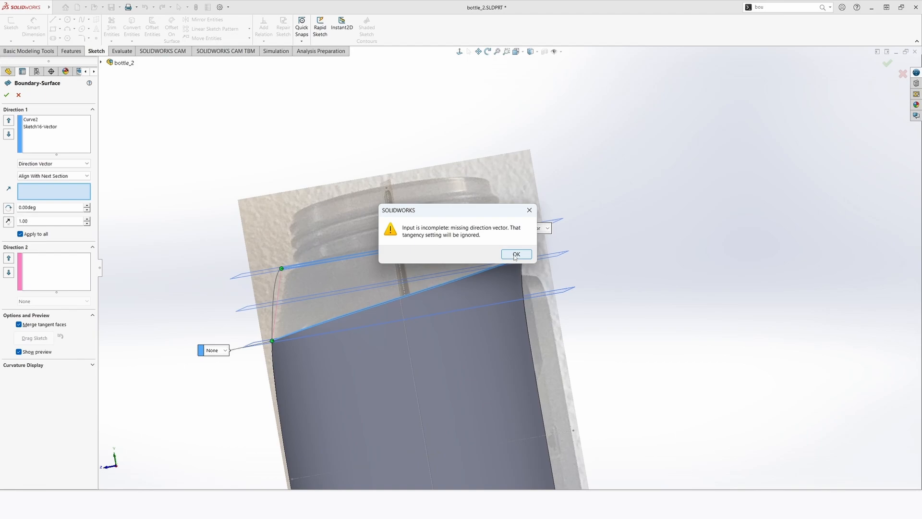
pyautogui.click(516, 256)
# Try again to add the high-side shoulder spline as a Direction 2 curve and cancel the boundary surface
pyautogui.scroll(-1, 358, 263)
pyautogui.click(54, 216)
pyautogui.click(558, 243)
pyautogui.scroll(-1, 558, 244)
pyautogui.moveTo(558, 244)
pyautogui.mouseDown(button='middle')
pyautogui.moveTo(534, 310)
pyautogui.moveTo(551, 341)
pyautogui.moveTo(557, 252)
pyautogui.mouseUp(button='middle')
pyautogui.click(556, 250)
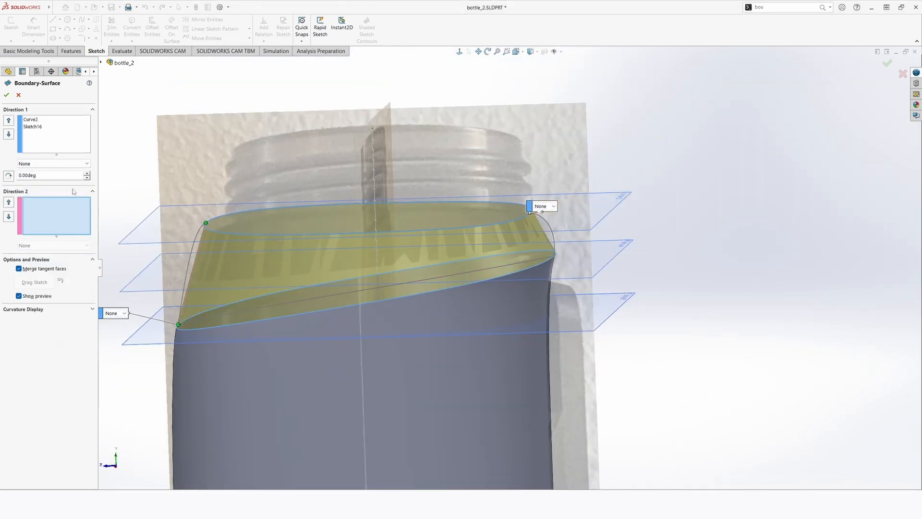
pyautogui.click(19, 94)
# Reopen the shoulder profile sketch and delete the high-side spline and the converted rim curve
pyautogui.scroll(-10, 538, 258)
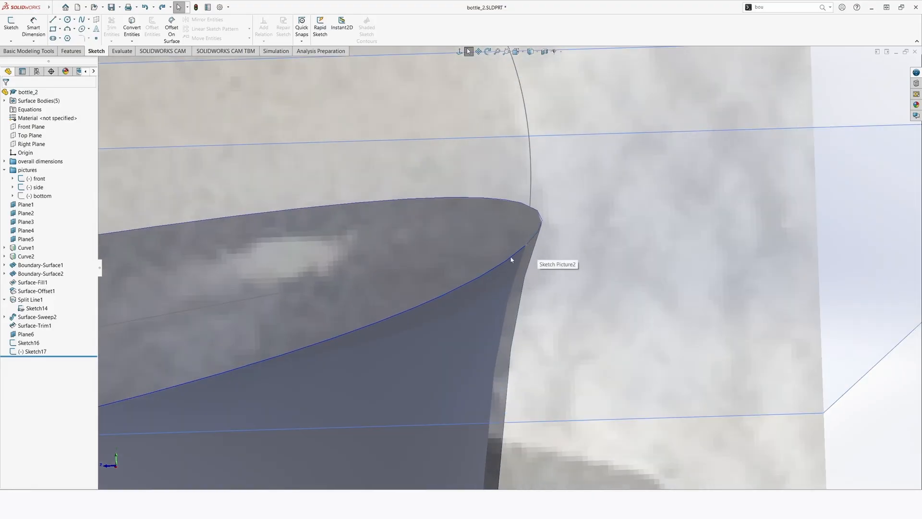
pyautogui.press('Escape')
pyautogui.hotkey('ctrl', '4')
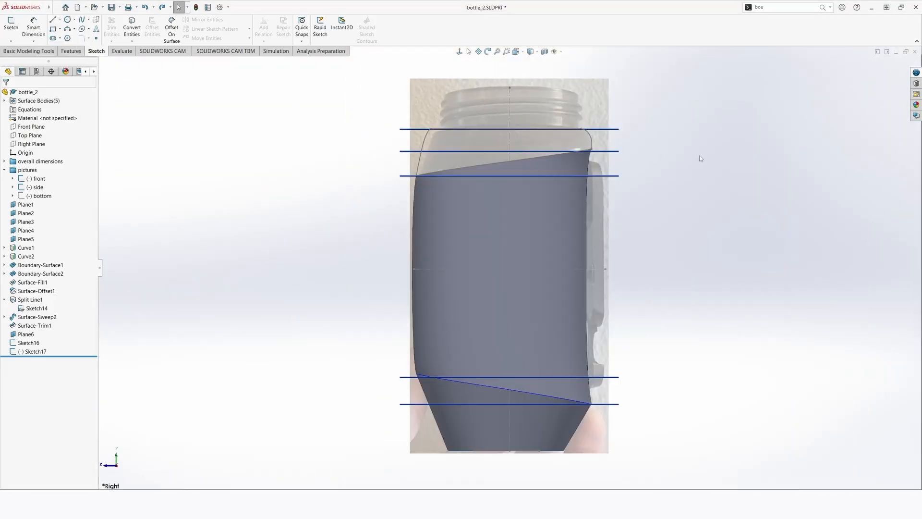
pyautogui.rightClick(589, 133)
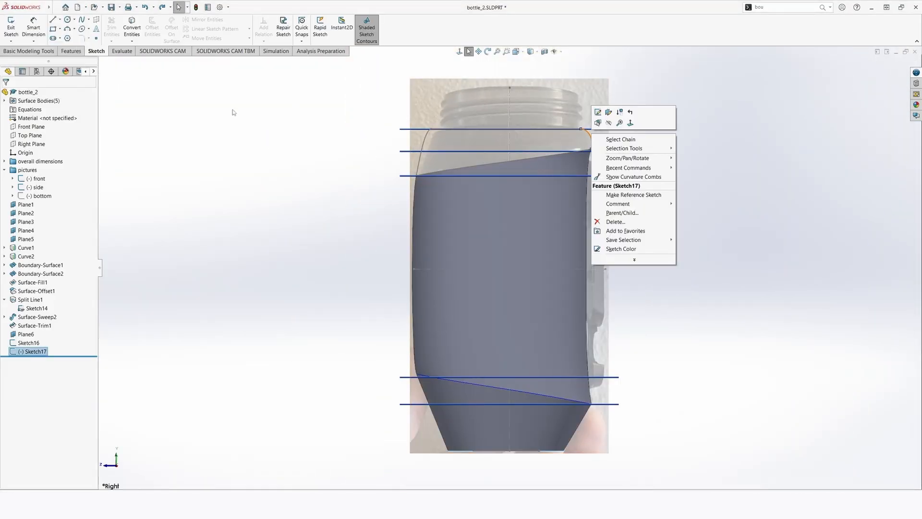
pyautogui.click(598, 112)
pyautogui.scroll(-5, 572, 125)
pyautogui.click(548, 153)
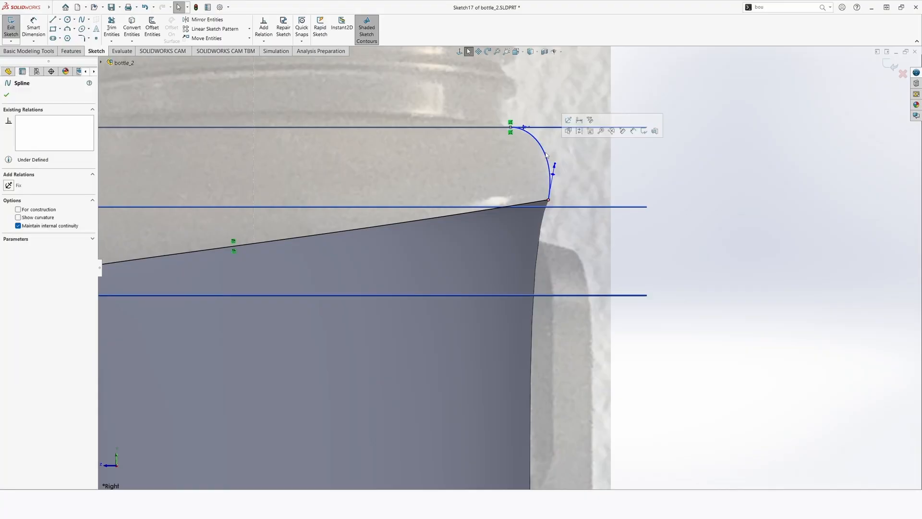
pyautogui.press('Delete')
pyautogui.click(515, 206)
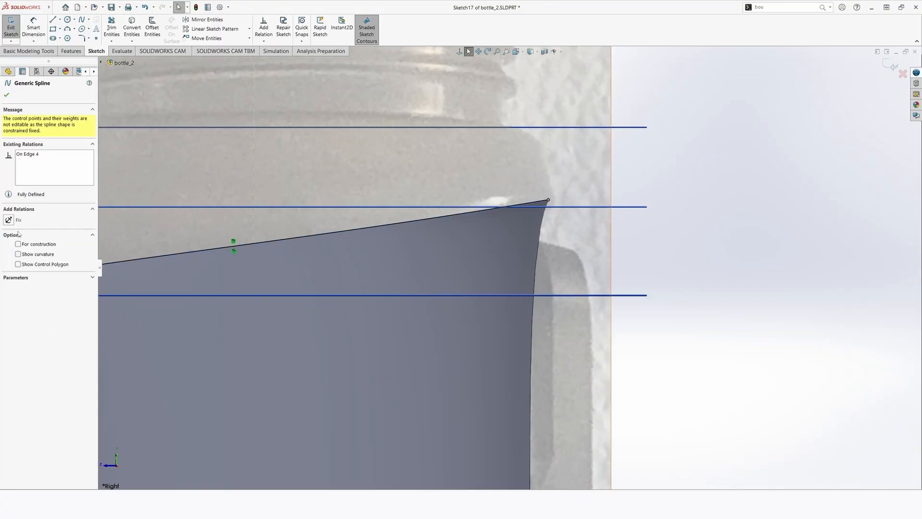
pyautogui.press('Delete')
# Draw a new two-point spline from the neck loop down to the high end of the body's rim
pyautogui.click(82, 20)
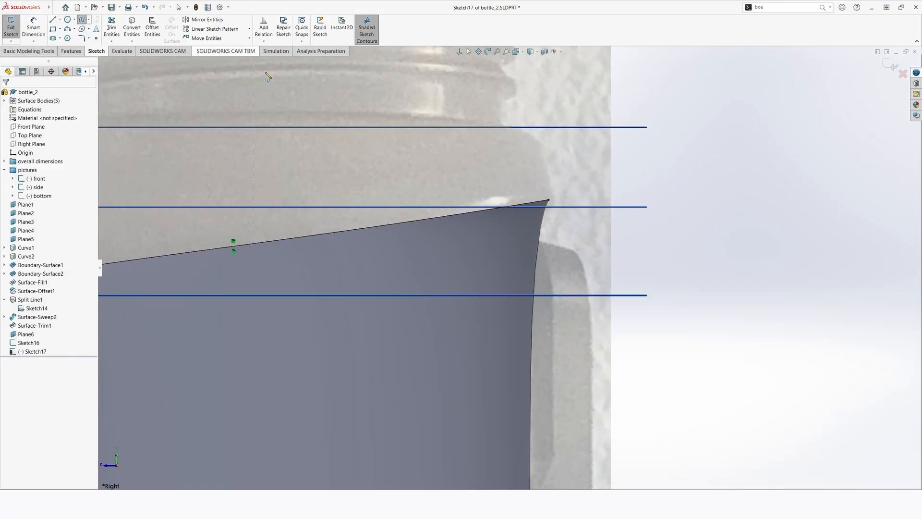
pyautogui.scroll(-4, 486, 151)
pyautogui.click(461, 146)
pyautogui.doubleClick(540, 299)
pyautogui.press('Escape')
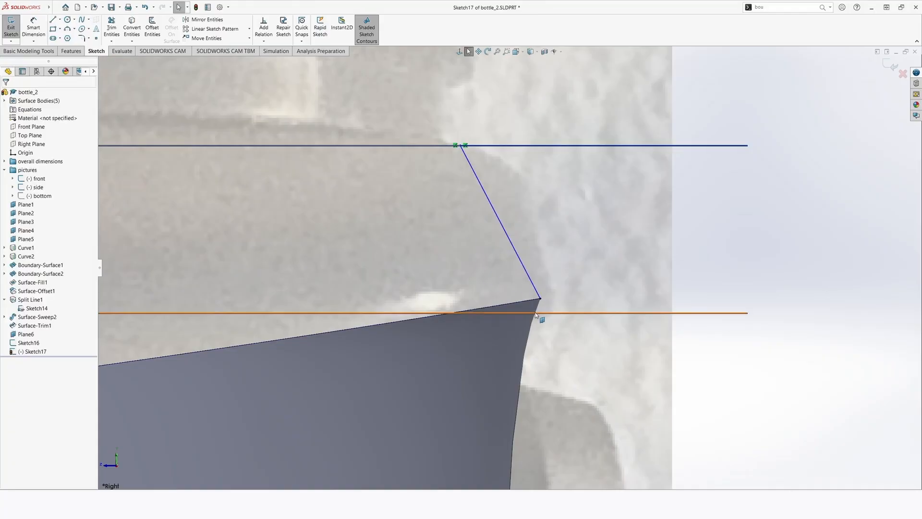
# Try to make the new high-side spline tangent to the body's silhouette edge
pyautogui.click(534, 283)
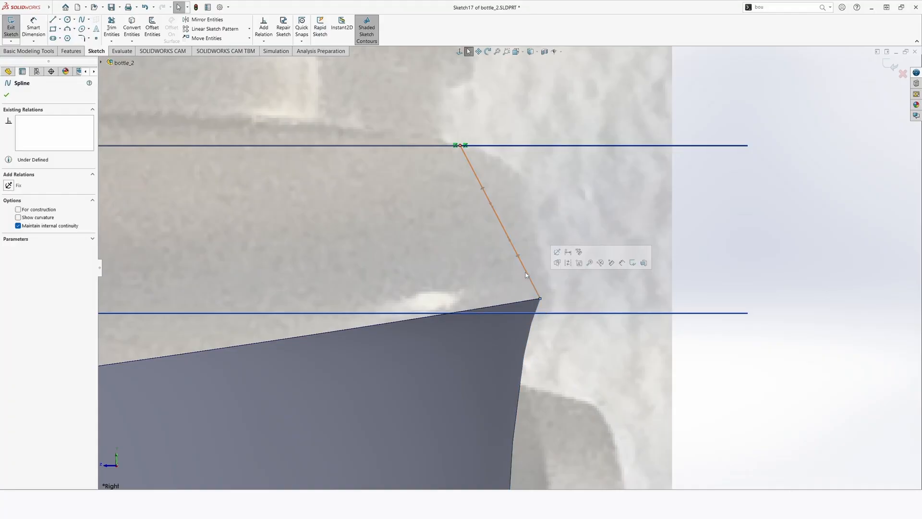
pyautogui.keyDown('ctrl'); pyautogui.click(536, 315); pyautogui.keyUp('ctrl')
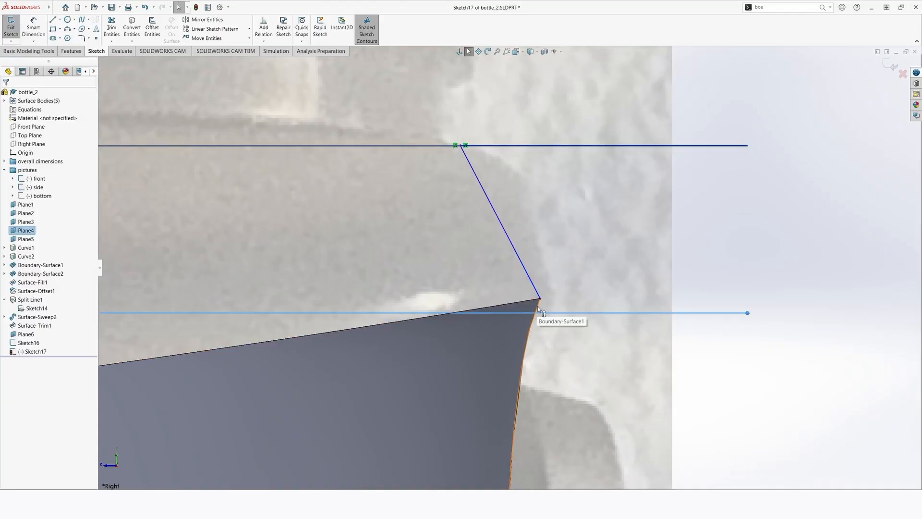
pyautogui.hotkey('ctrl', 'z')
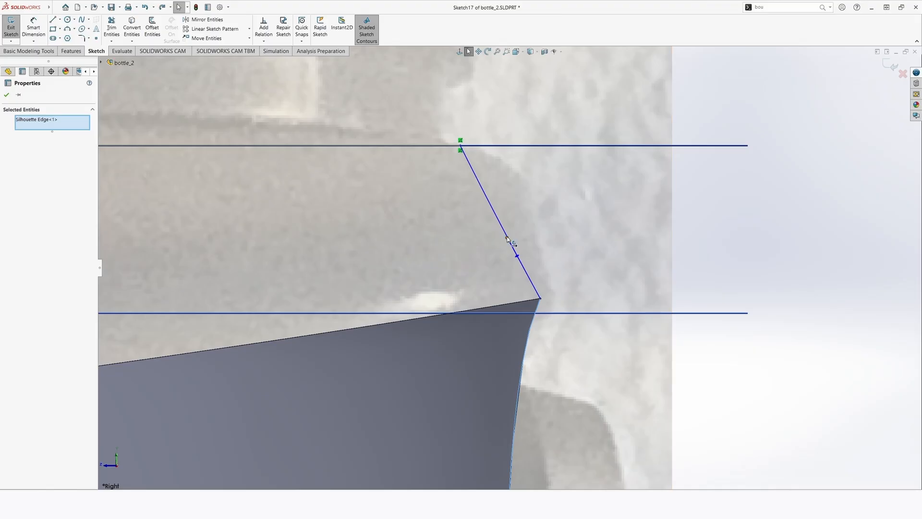
# Bow the new high-side spline outward to match the shoulder in the side picture and finish the sketch
pyautogui.moveTo(510, 240); pyautogui.dragTo(552, 262)
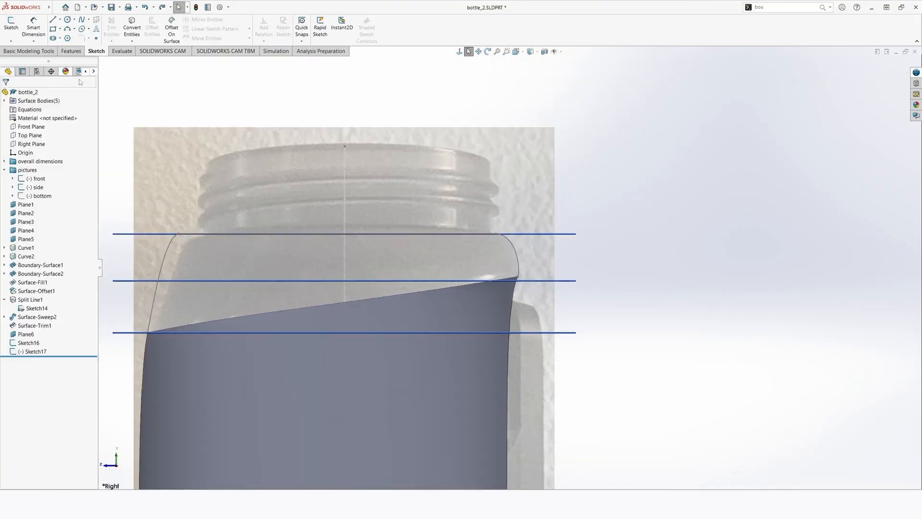
# Start a Boundary Surface with the body's slanted rim curve and the neck loop sketch as its Direction 1 curves
pyautogui.scroll(4, 216, 257)
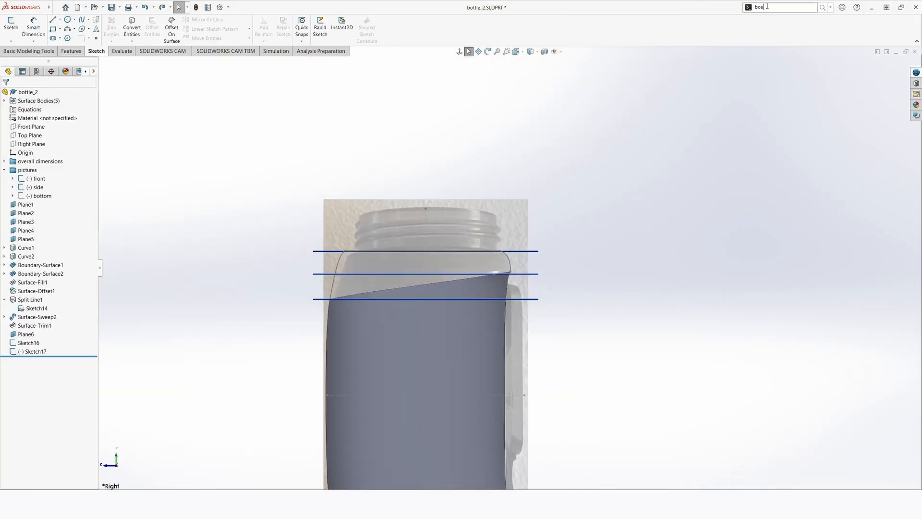
pyautogui.write('bound')
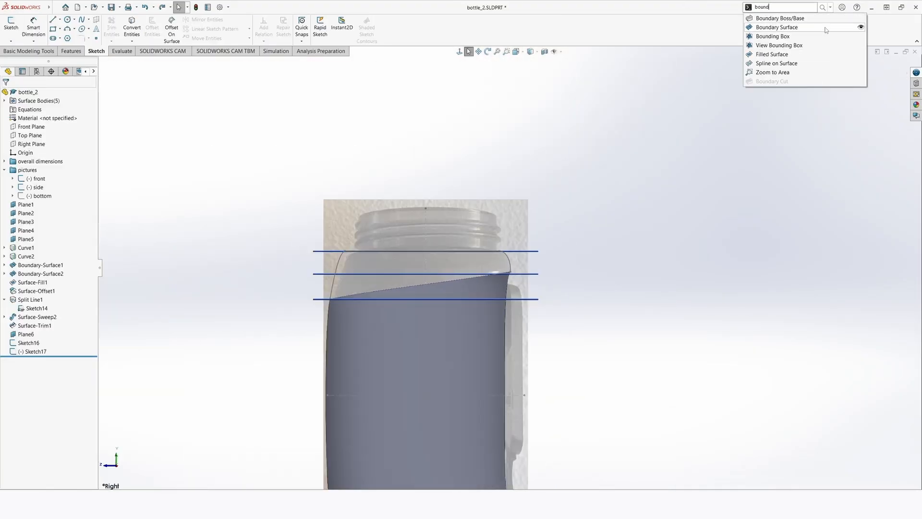
pyautogui.click(826, 30)
pyautogui.scroll(-4, 373, 291)
pyautogui.moveTo(368, 290); pyautogui.dragTo(383, 325, button='middle')
pyautogui.click(387, 287)
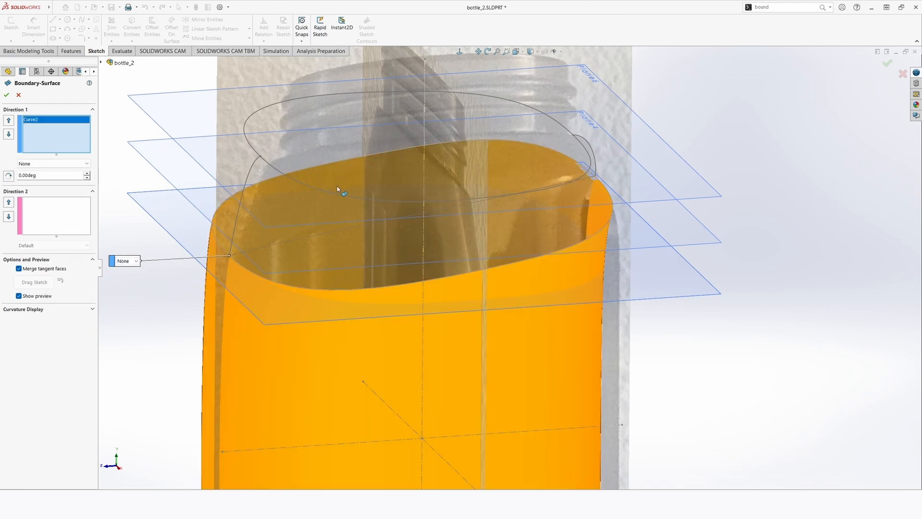
pyautogui.click(337, 193)
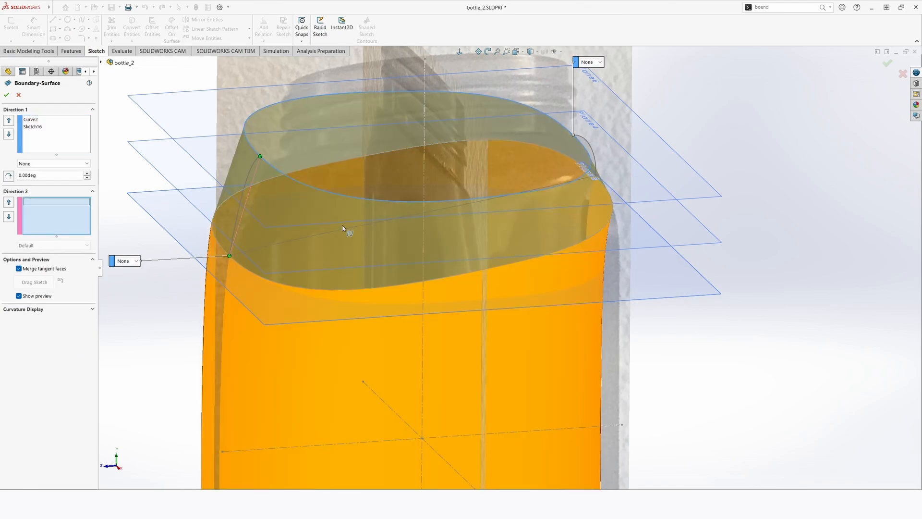
# Add the two side profile splines as Direction 2 open loops and create the shoulder boundary surface
pyautogui.moveTo(343, 228); pyautogui.dragTo(279, 183, button='middle')
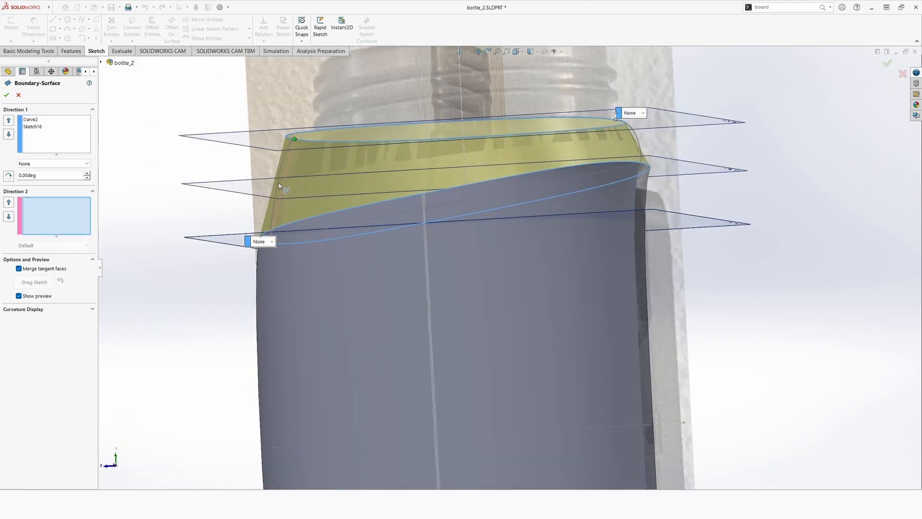
pyautogui.click(279, 183)
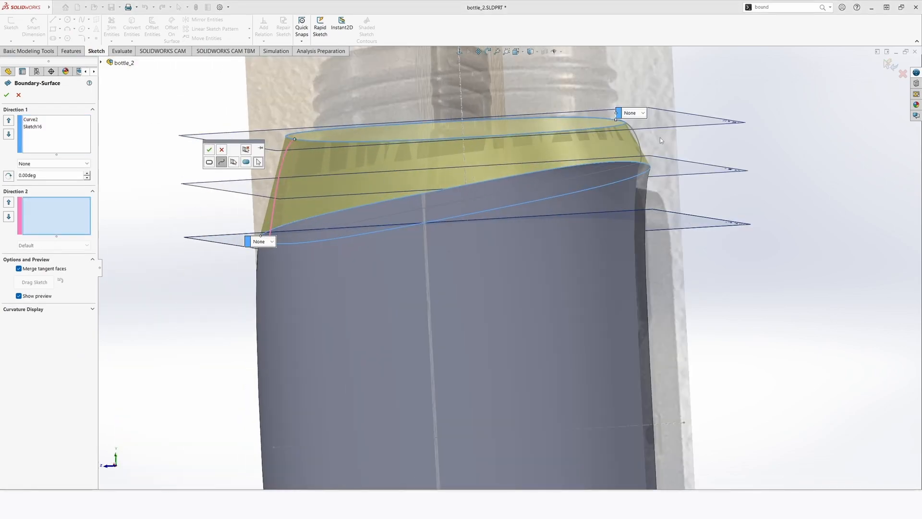
pyautogui.click(222, 150)
pyautogui.moveTo(298, 200); pyautogui.dragTo(309, 215, button='middle')
pyautogui.click(255, 167)
pyautogui.click(184, 133)
pyautogui.click(621, 119)
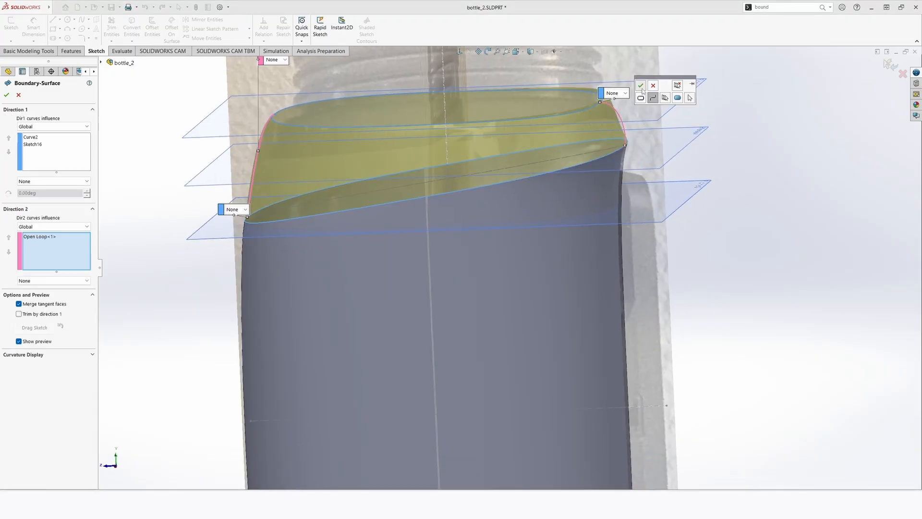
pyautogui.click(641, 86)
pyautogui.scroll(1, 513, 164)
pyautogui.moveTo(485, 197); pyautogui.dragTo(500, 193, button='middle')
pyautogui.click(7, 95)
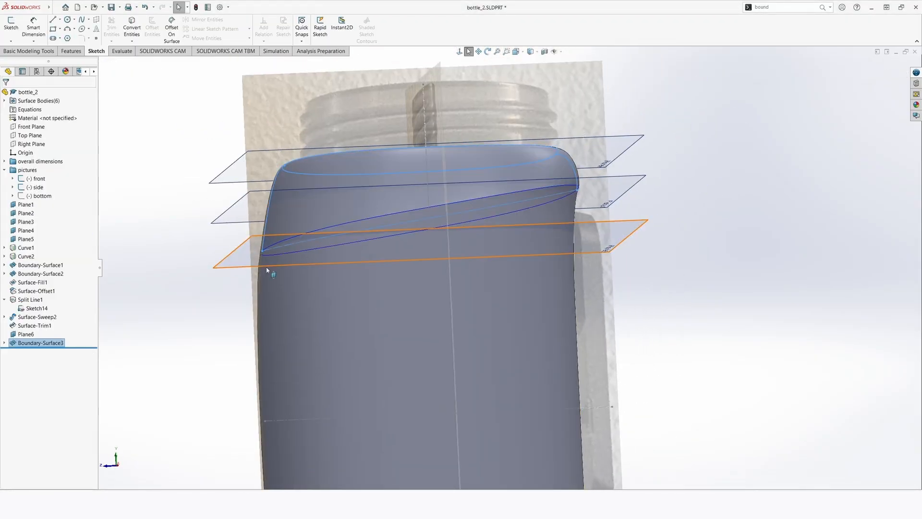
# Close the shoulder's upper opening with a Filled Surface bounded by its top edge, using Contact as the edge setting
pyautogui.moveTo(267, 270); pyautogui.dragTo(337, 374, button='middle')
pyautogui.scroll(3, 282, 379)
pyautogui.scroll(-3, 406, 255)
pyautogui.click(419, 226)
pyautogui.write('wfill')
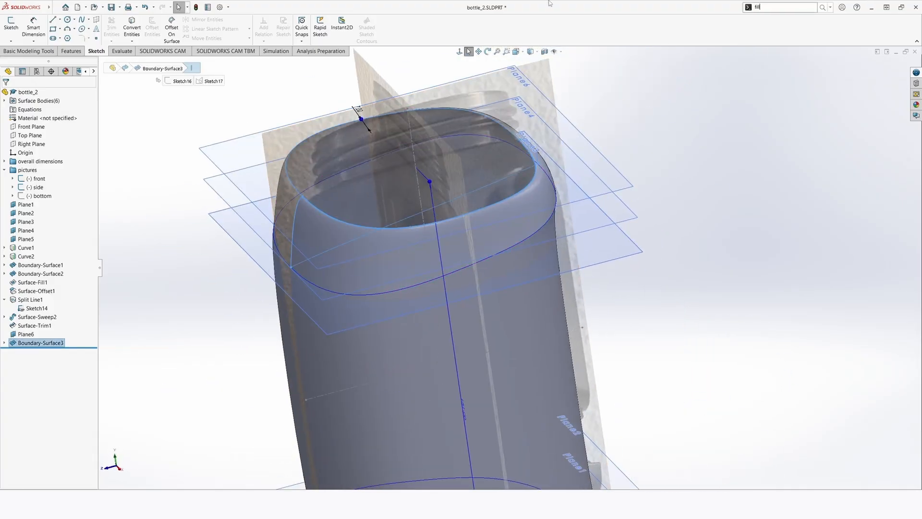
pyautogui.click(759, 28)
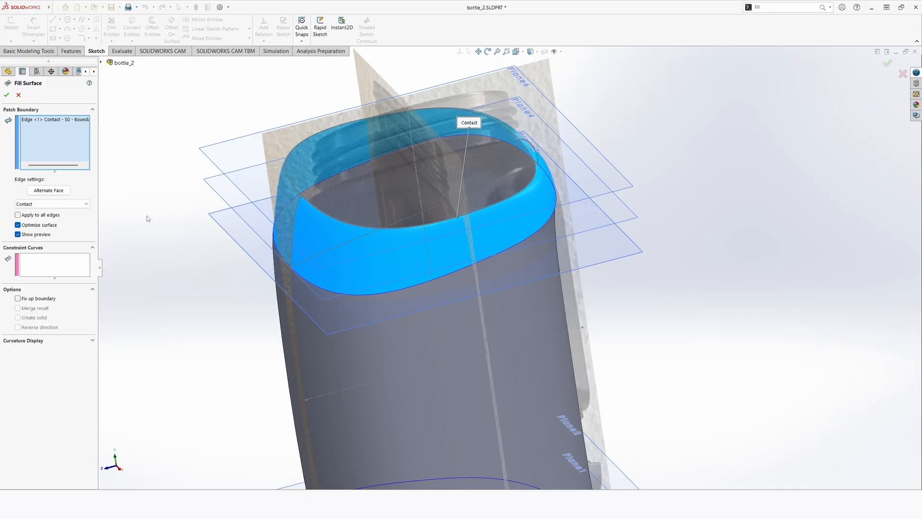
pyautogui.click(291, 186)
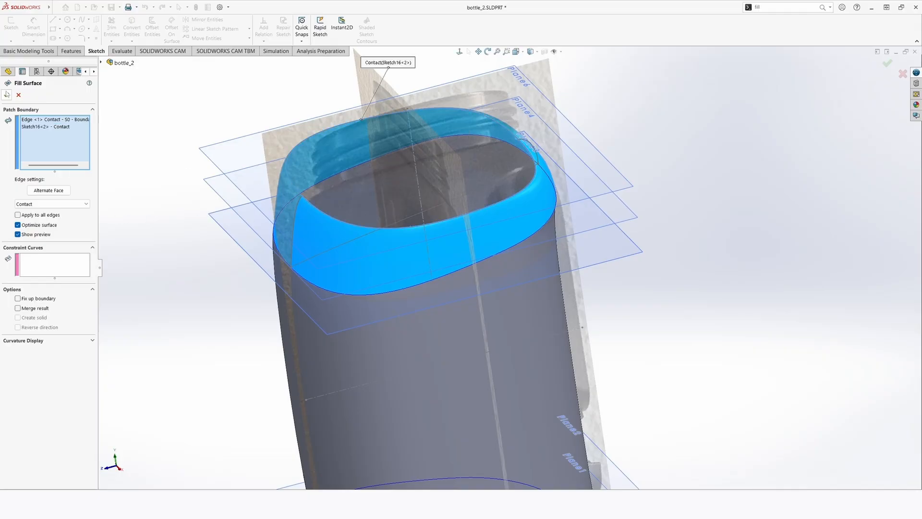
pyautogui.rightClick(46, 121)
pyautogui.click(60, 139)
pyautogui.click(6, 95)
# Sketch a circle on Plane4 centred near the origin, smaller than the shoulder's upper outline, and exit the sketch
pyautogui.scroll(5, 461, 259)
pyautogui.moveTo(403, 375); pyautogui.dragTo(439, 383, button='middle')
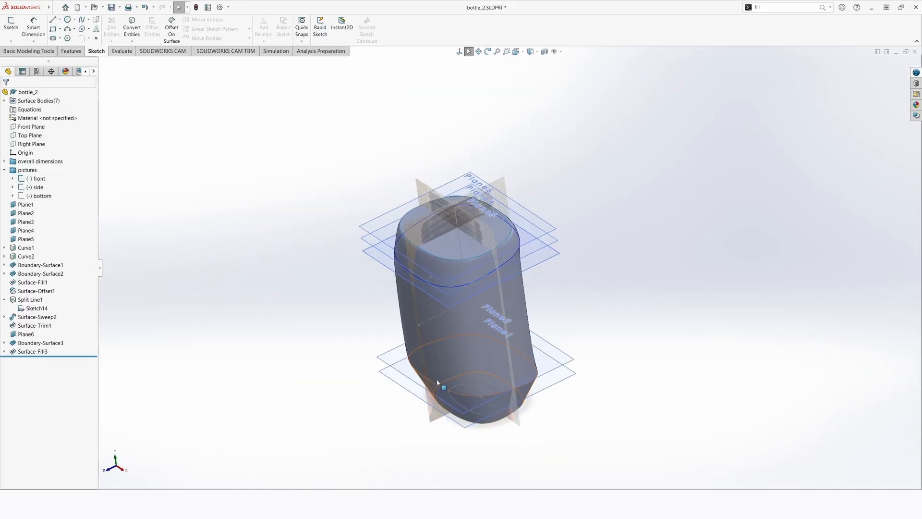
pyautogui.scroll(-1, 435, 305)
pyautogui.rightClick(487, 154)
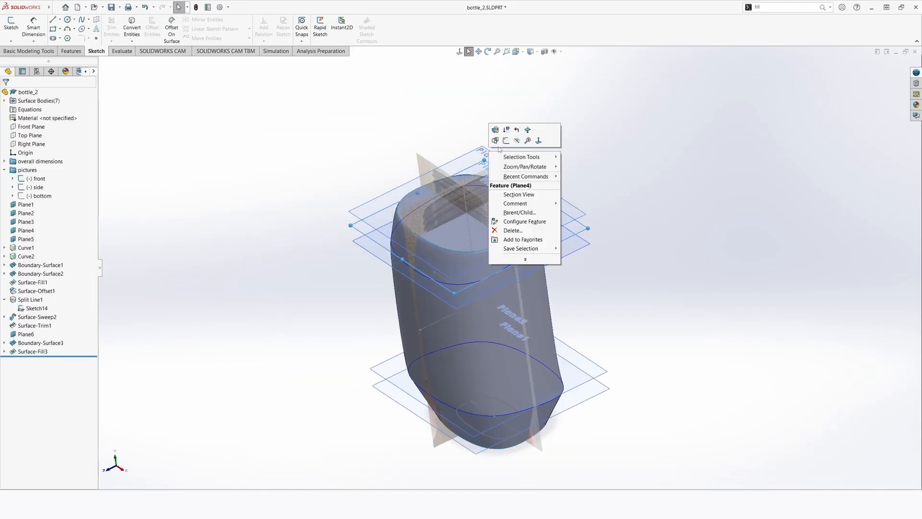
pyautogui.click(507, 141)
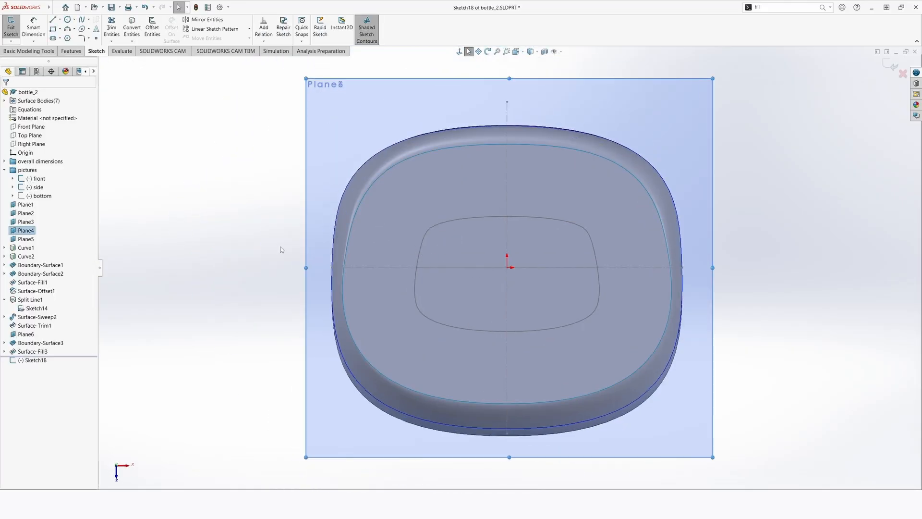
pyautogui.press('c')
pyautogui.moveTo(507, 274); pyautogui.dragTo(626, 274)
pyautogui.press('Escape')
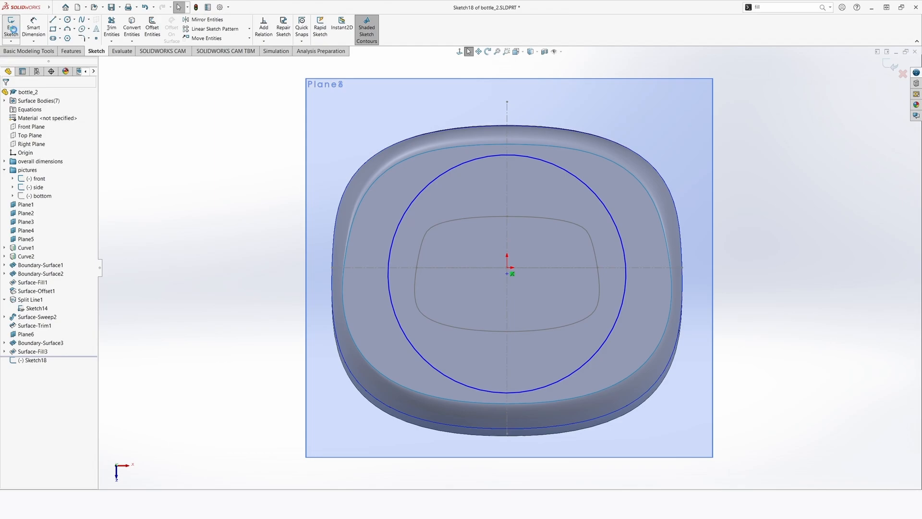
pyautogui.click(12, 29)
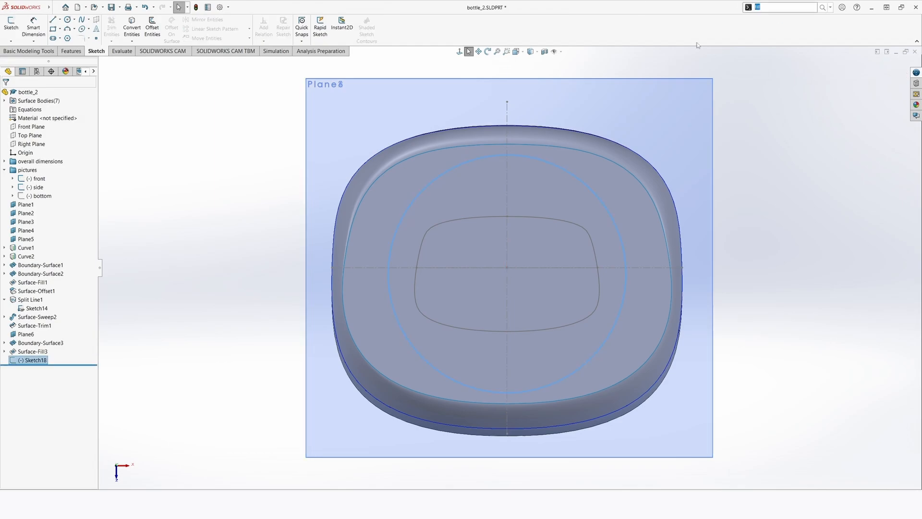
pyautogui.write('extru')
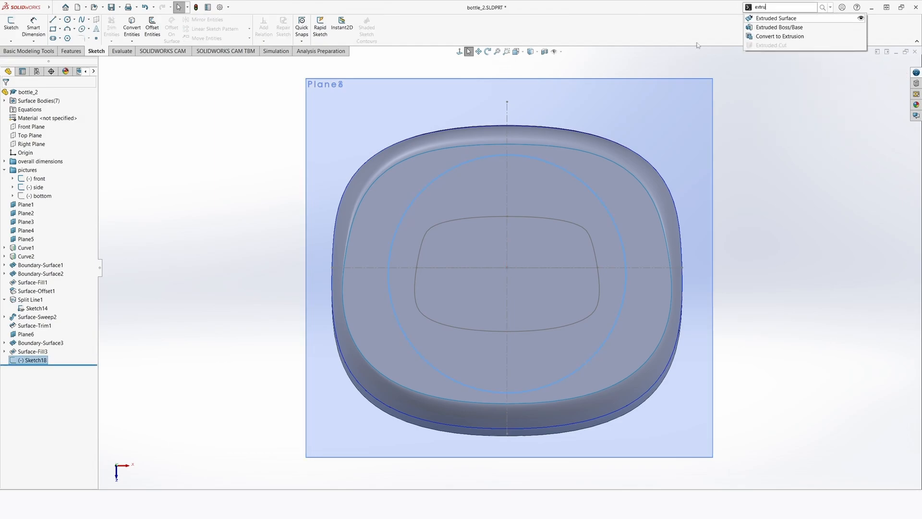
pyautogui.click(786, 20)
pyautogui.press('Escape')
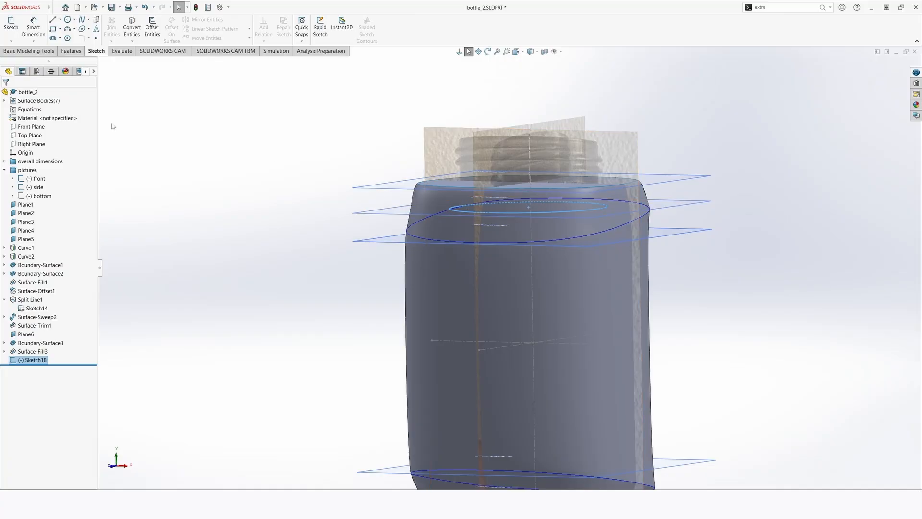
# Move the circle sketch onto Plane6 at the shoulder's upper edge
pyautogui.rightClick(40, 360)
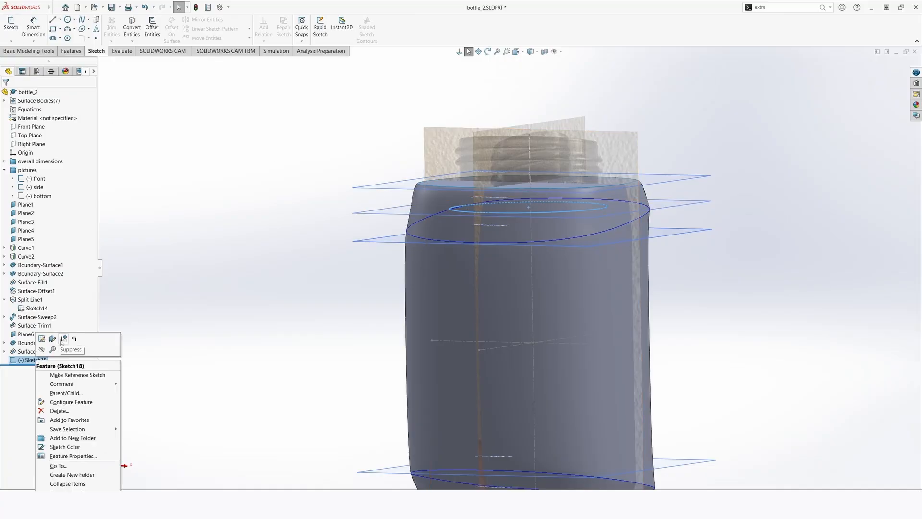
pyautogui.click(52, 339)
pyautogui.click(379, 188)
pyautogui.press('Return')
# Extrude the circle upward as a blind surface with a depth of 16 mm to form the neck
pyautogui.write('ex')
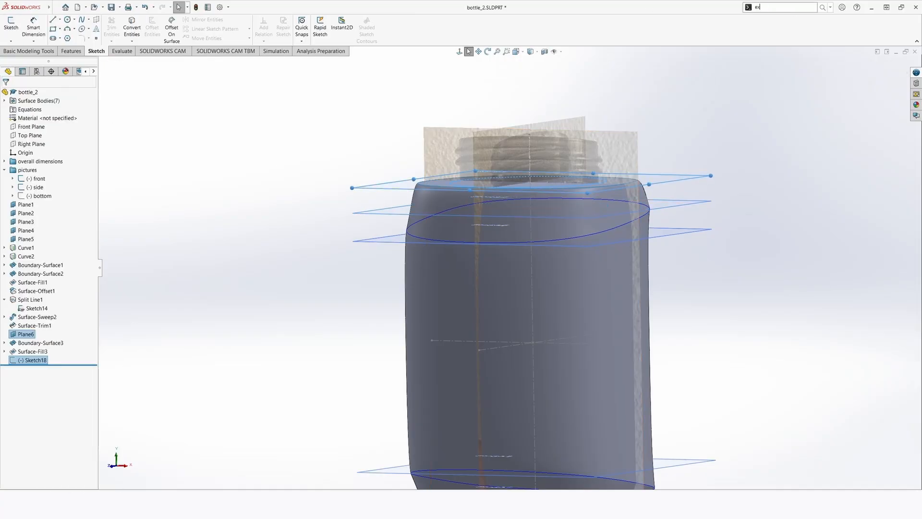
pyautogui.write('trude')
pyautogui.click(767, 27)
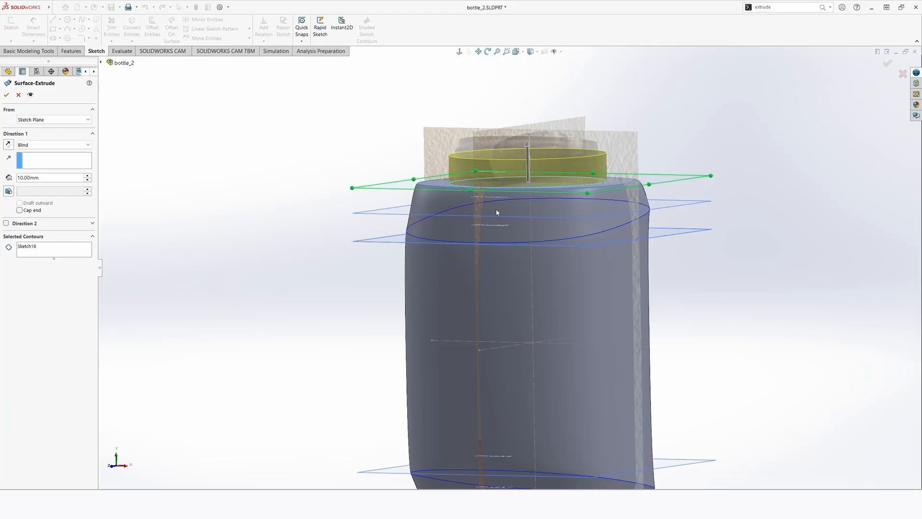
pyautogui.moveTo(484, 206); pyautogui.dragTo(603, 246, button='middle')
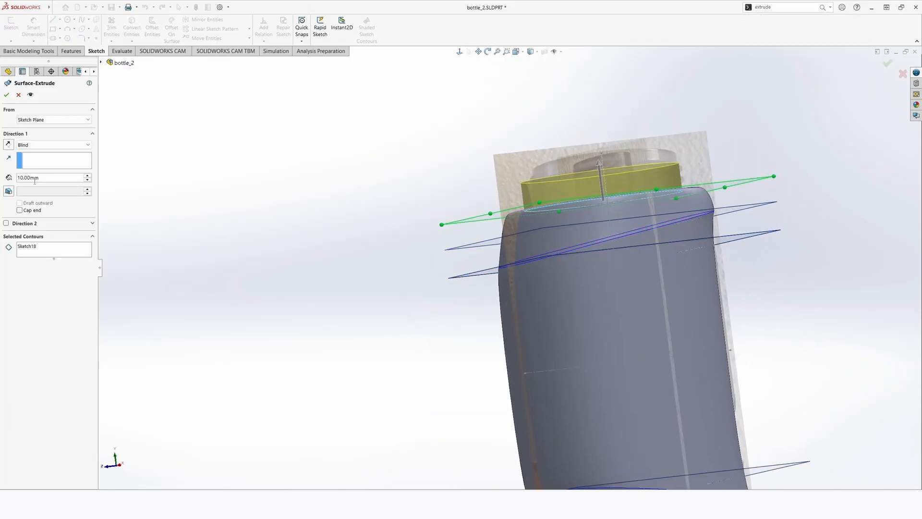
pyautogui.write('15')
pyautogui.press('Return')
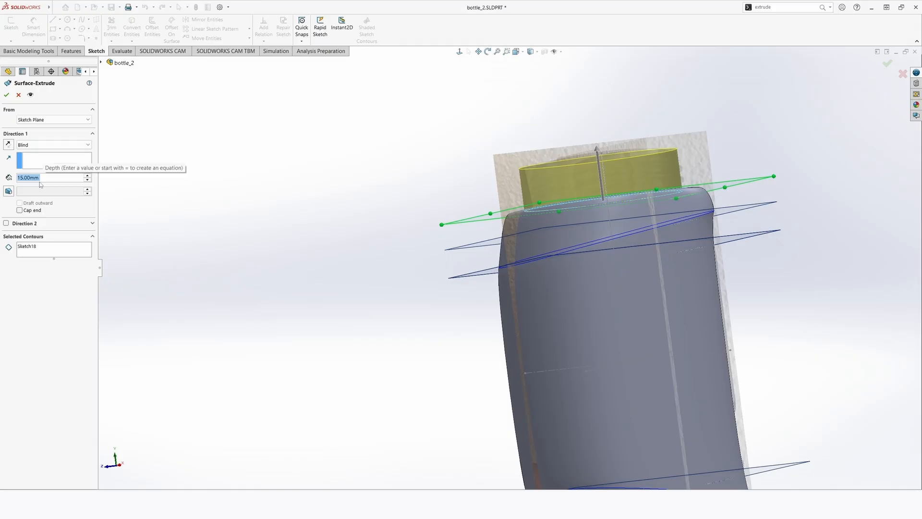
pyautogui.write('16')
pyautogui.press('Return')
pyautogui.click(7, 95)
# Start a mutual Trim Surface with all of the bottle's surfaces selected and set to remove selections
pyautogui.hotkey('ctrl', '4')
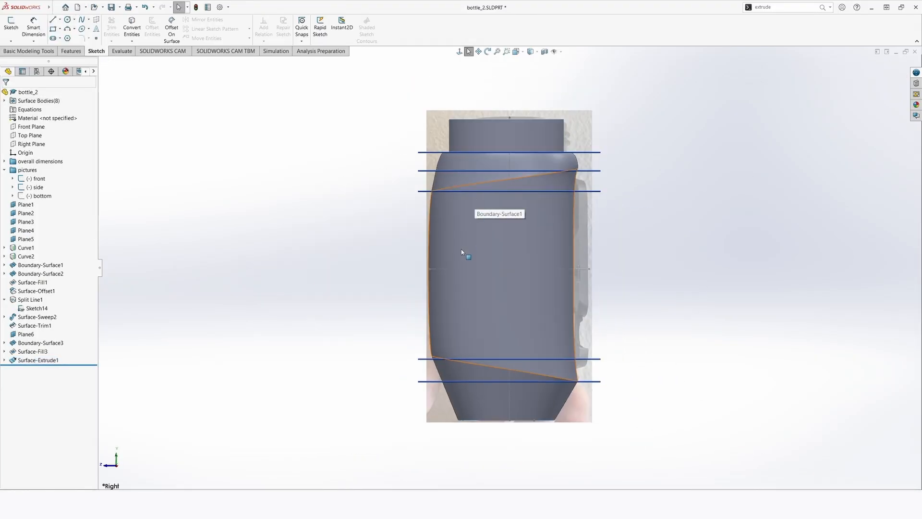
pyautogui.hotkey('ctrl', '7')
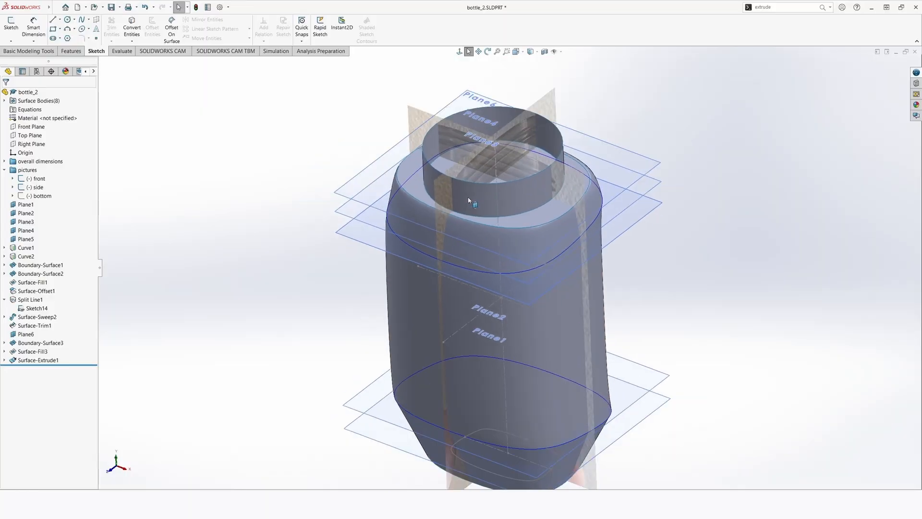
pyautogui.scroll(1, 470, 200)
pyautogui.click(787, 8)
pyautogui.write('trim')
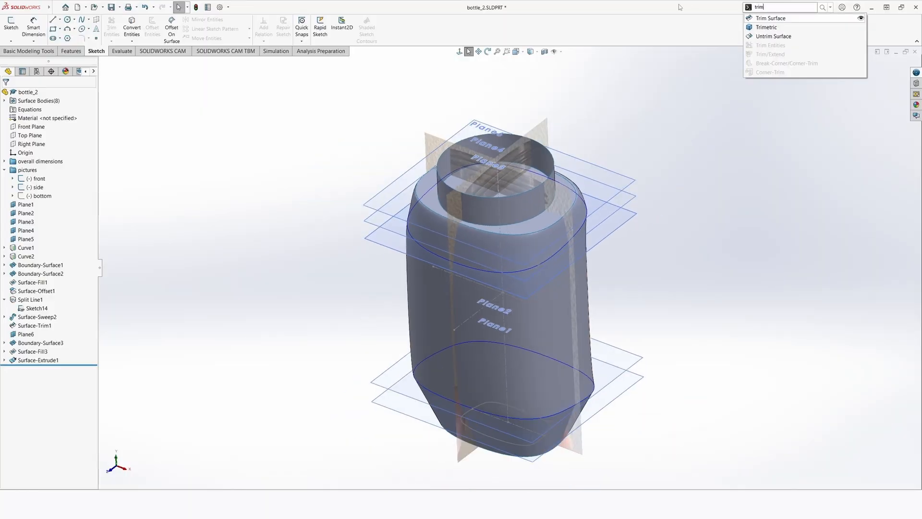
pyautogui.click(771, 19)
pyautogui.scroll(2, 343, 209)
pyautogui.moveTo(325, 116); pyautogui.dragTo(624, 422)
pyautogui.click(30, 252)
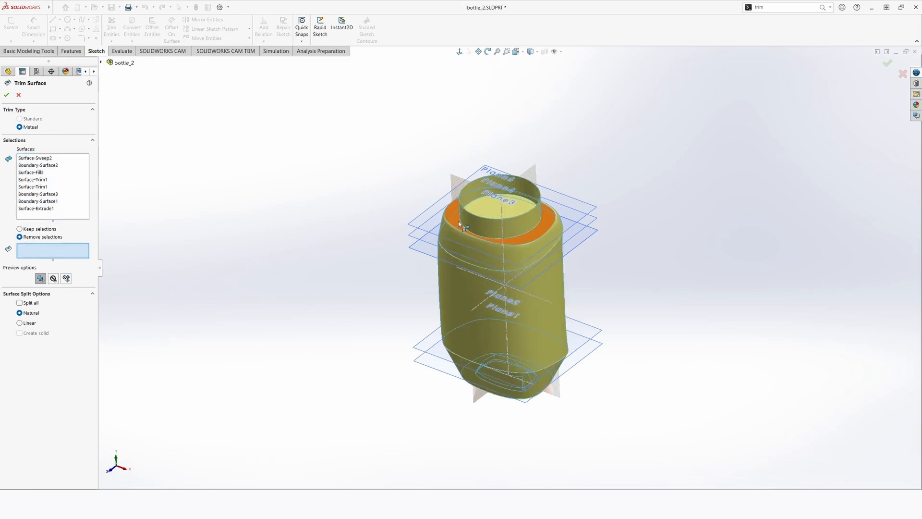
# Remove the filled surface inside the neck and the excess piece of the swept base surface, completing the trim
pyautogui.scroll(-5, 529, 220)
pyautogui.click(529, 220)
pyautogui.moveTo(595, 241); pyautogui.dragTo(502, 183, button='middle')
pyautogui.scroll(4, 559, 403)
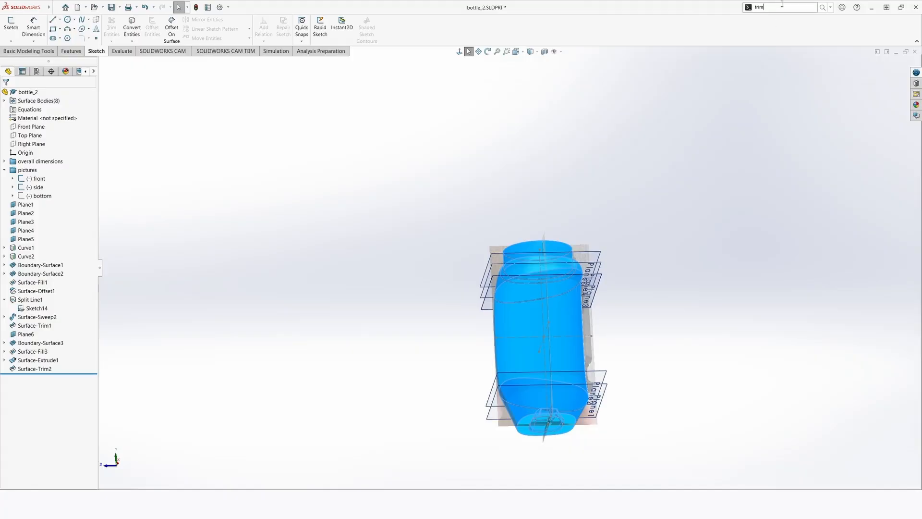
# Try to knit all of the bottle's surfaces into one with Merge entities enabled
pyautogui.moveTo(792, 11); pyautogui.dragTo(693, 3)
pyautogui.write('knit')
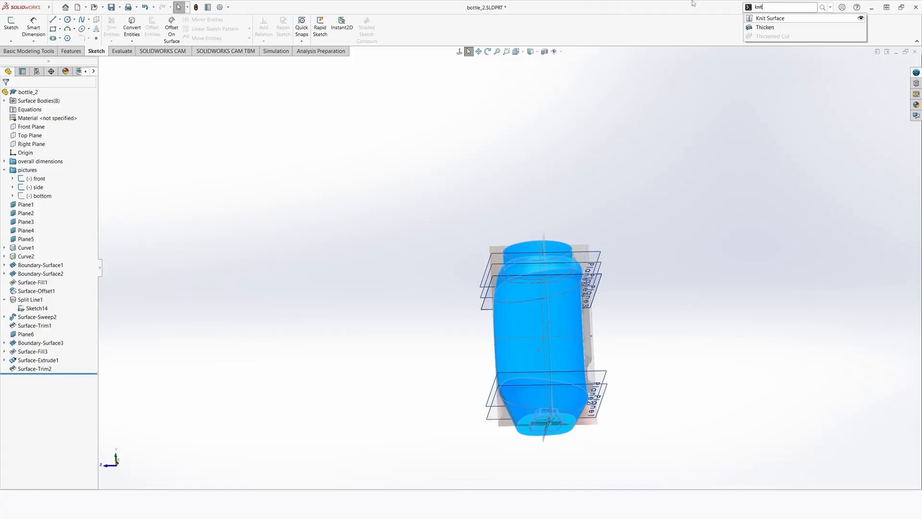
pyautogui.click(759, 19)
pyautogui.click(7, 95)
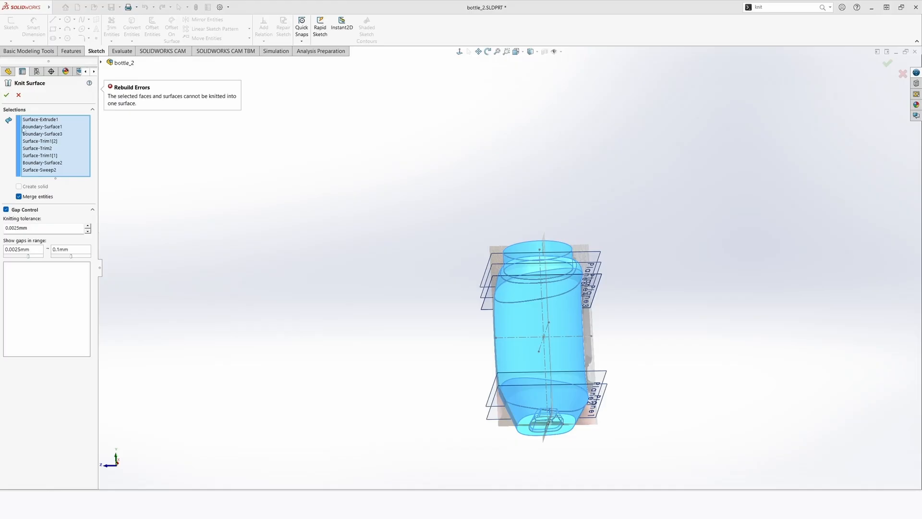
pyautogui.scroll(-4, 518, 338)
pyautogui.moveTo(519, 344); pyautogui.dragTo(521, 374, button='middle')
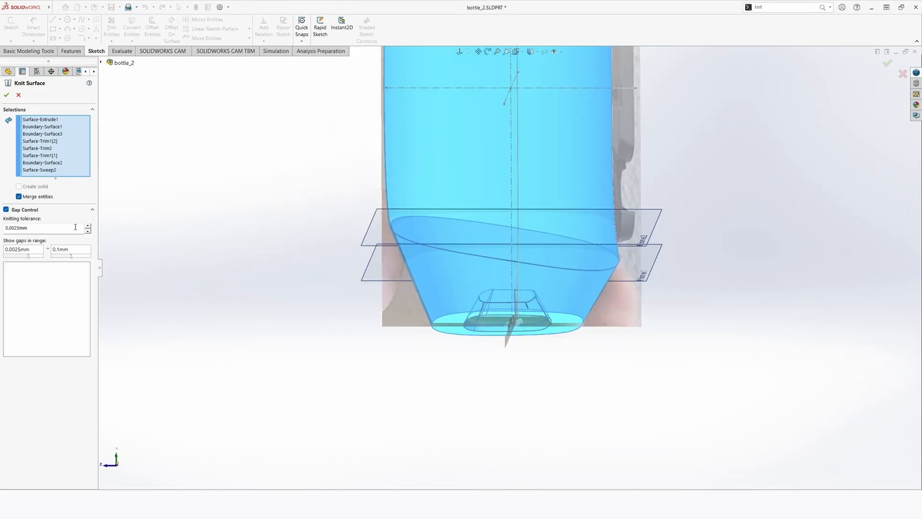
pyautogui.click(19, 95)
# Edit the existing mutual surface trim to remove the filled piece inside the neck and the swept surface's excess piece in the base
pyautogui.scroll(-2, 526, 325)
pyautogui.moveTo(525, 325); pyautogui.dragTo(544, 282, button='middle')
pyautogui.scroll(2, 544, 282)
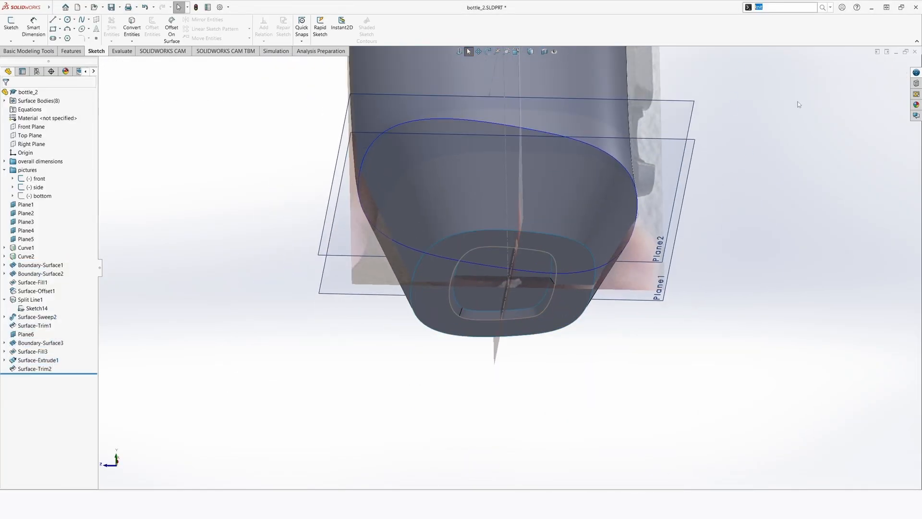
pyautogui.scroll(-2, 482, 292)
pyautogui.moveTo(483, 292); pyautogui.dragTo(492, 241, button='middle')
pyautogui.click(476, 230)
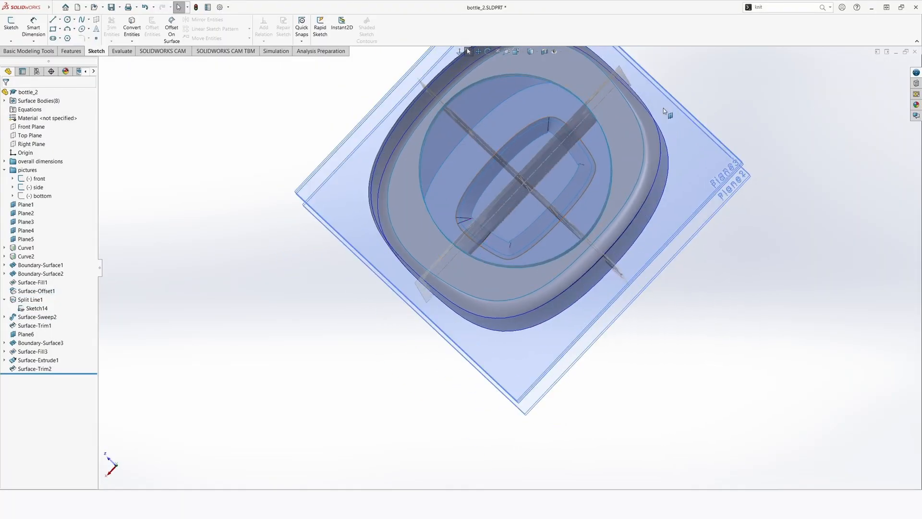
pyautogui.click(34, 369)
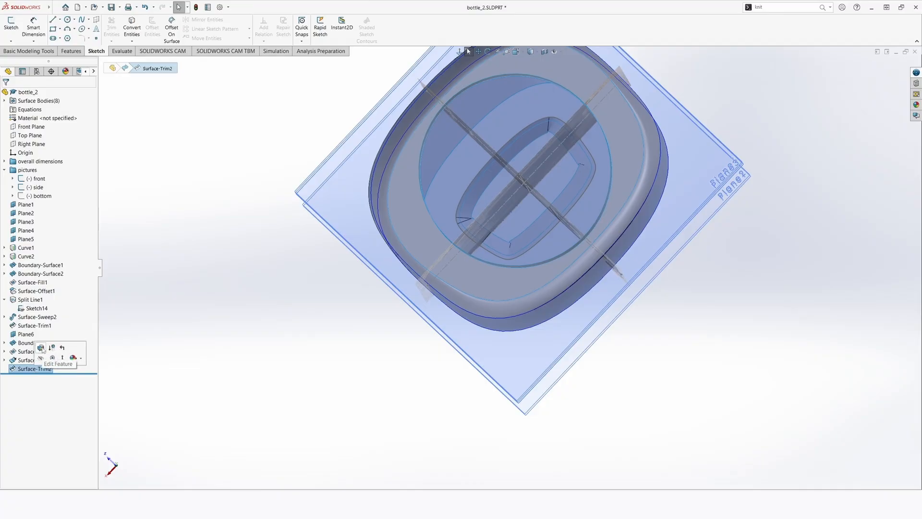
pyautogui.click(41, 348)
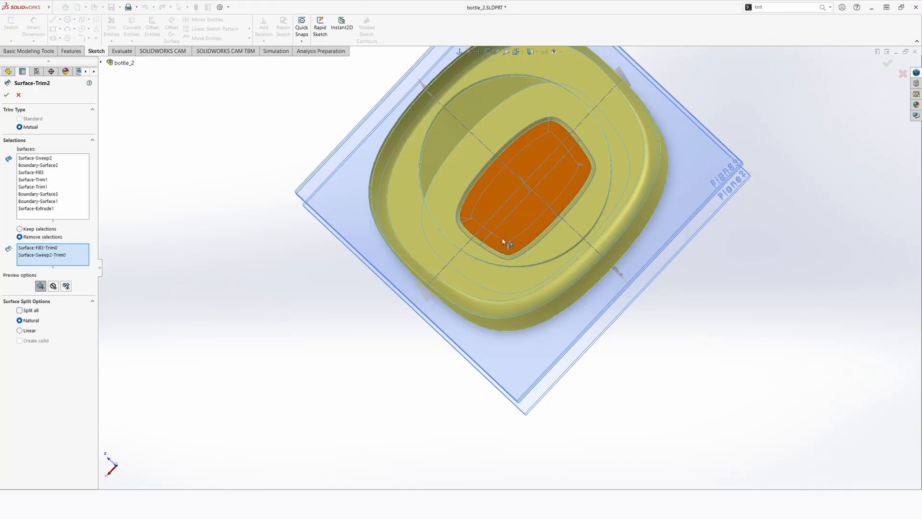
pyautogui.moveTo(503, 242); pyautogui.dragTo(475, 191, button='middle')
pyautogui.moveTo(480, 130); pyautogui.dragTo(518, 192, button='middle')
pyautogui.click(7, 95)
# Show a planar section view of the bottle along the Top Plane, offset upward into the lower body
pyautogui.moveTo(600, 394); pyautogui.dragTo(611, 328, button='middle')
pyautogui.scroll(4, 646, 334)
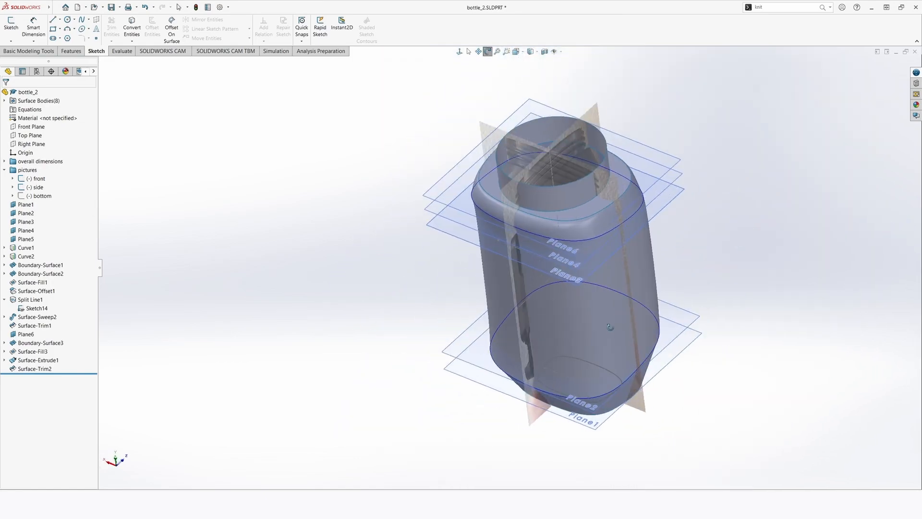
pyautogui.click(545, 52)
pyautogui.click(32, 249)
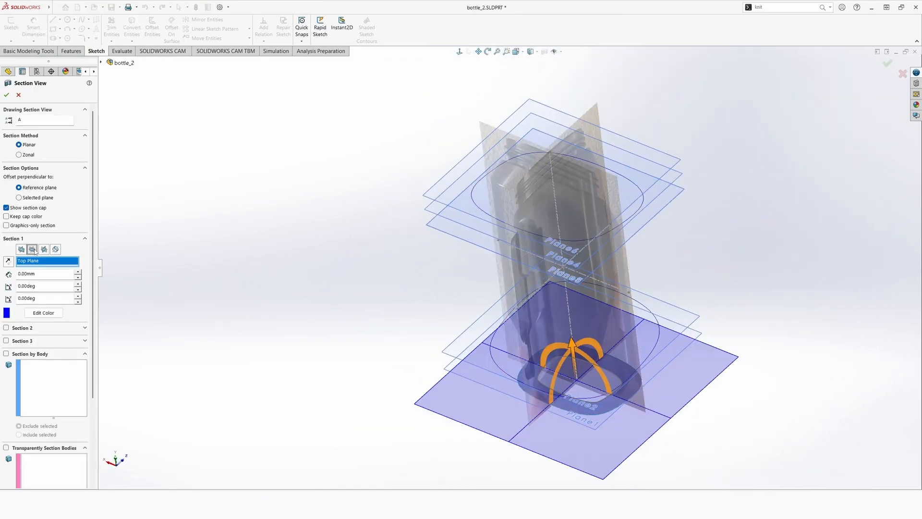
pyautogui.moveTo(545, 333); pyautogui.dragTo(577, 328, button='middle')
pyautogui.moveTo(576, 362); pyautogui.dragTo(568, 304)
pyautogui.click(7, 94)
# Examine the swept wall of the base recess from inside the sectioned bottle and turn the section view off
pyautogui.scroll(-6, 610, 372)
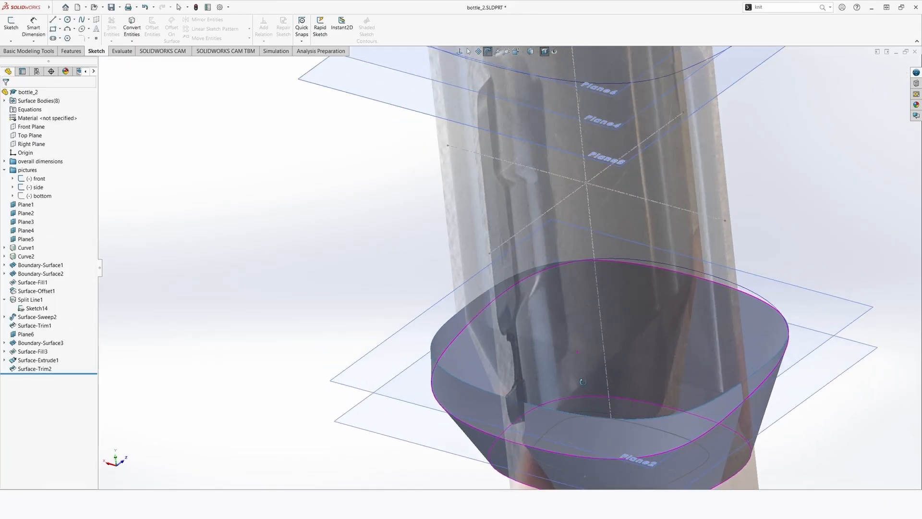
pyautogui.scroll(-3, 610, 373)
pyautogui.moveTo(552, 347); pyautogui.dragTo(505, 380, button='middle')
pyautogui.press('Escape')
pyautogui.click(505, 380)
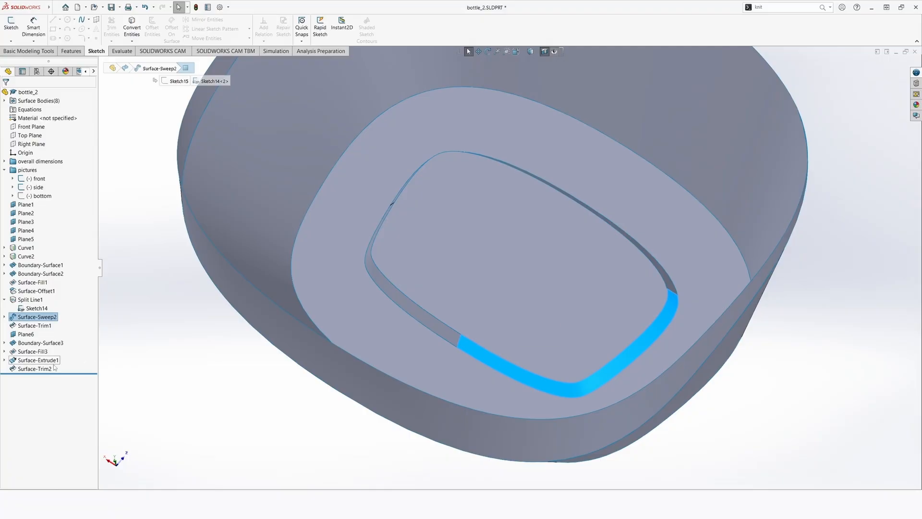
pyautogui.moveTo(433, 318); pyautogui.dragTo(481, 341, button='middle')
pyautogui.click(463, 309)
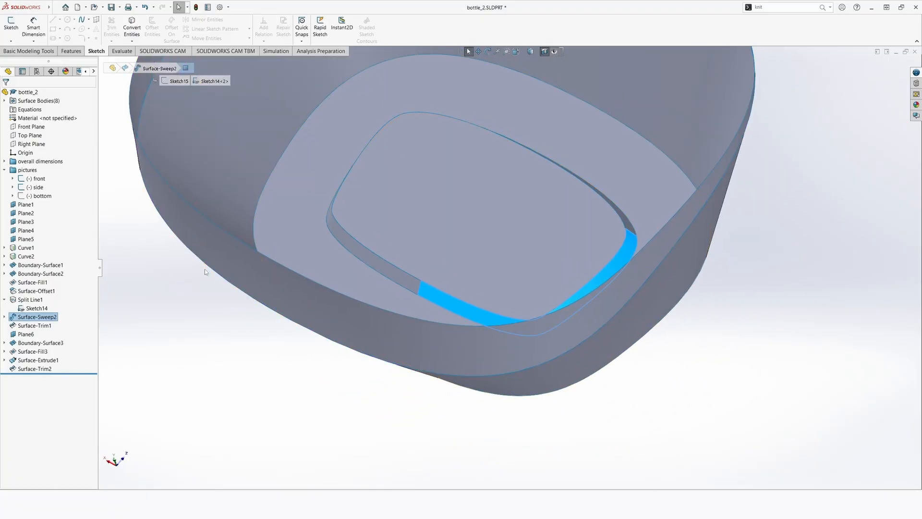
pyautogui.click(544, 54)
# Select all of the bottle's surfaces and knit them into one with Merge entities disabled
pyautogui.scroll(7, 512, 224)
pyautogui.moveTo(482, 239); pyautogui.dragTo(619, 233, button='middle')
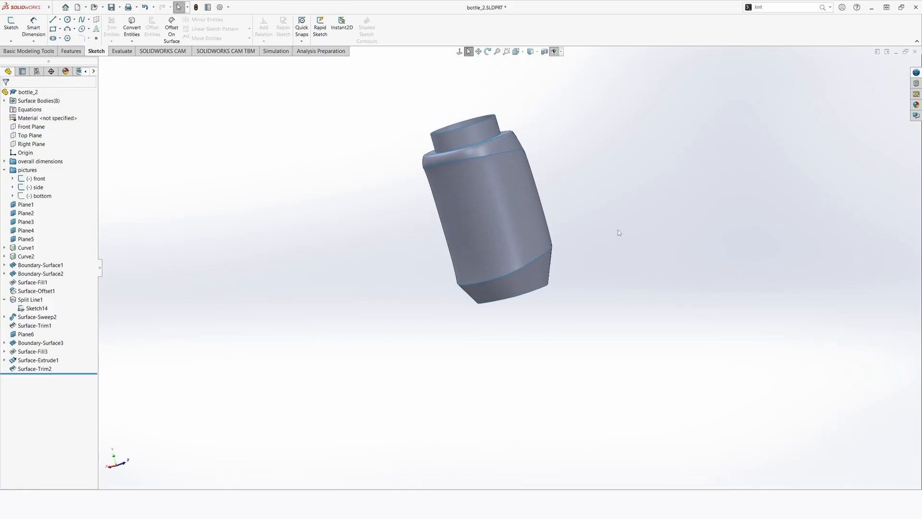
pyautogui.scroll(-5, 530, 230)
pyautogui.scroll(4, 530, 233)
pyautogui.moveTo(529, 233); pyautogui.dragTo(485, 192, button='middle')
pyautogui.moveTo(365, 86); pyautogui.dragTo(770, 456)
pyautogui.write('knit')
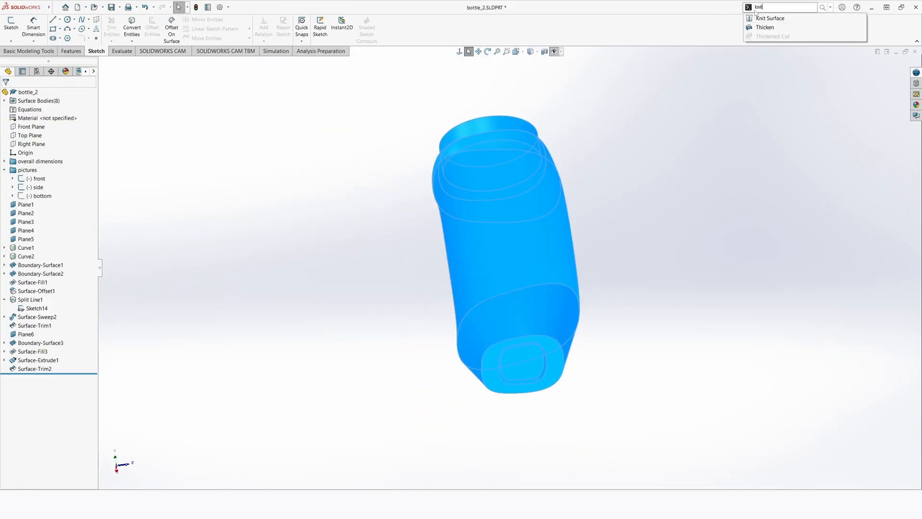
pyautogui.click(764, 18)
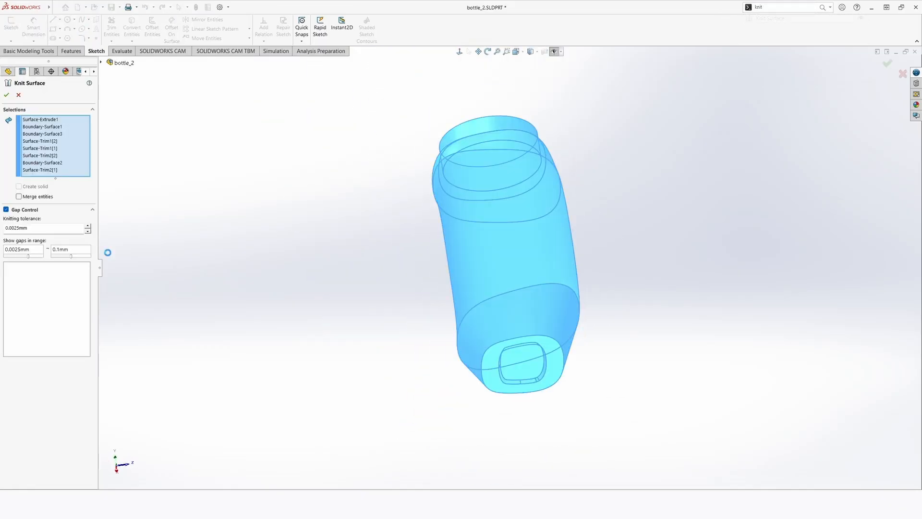
pyautogui.click(6, 96)
# Examine the knitted bottle from all sides, checking the neck, shoulder, body and base
pyautogui.scroll(1, 485, 183)
pyautogui.moveTo(485, 183); pyautogui.dragTo(574, 269, button='middle')
pyautogui.scroll(-2, 502, 224)
pyautogui.scroll(-1, 581, 377)
pyautogui.scroll(-3, 581, 377)
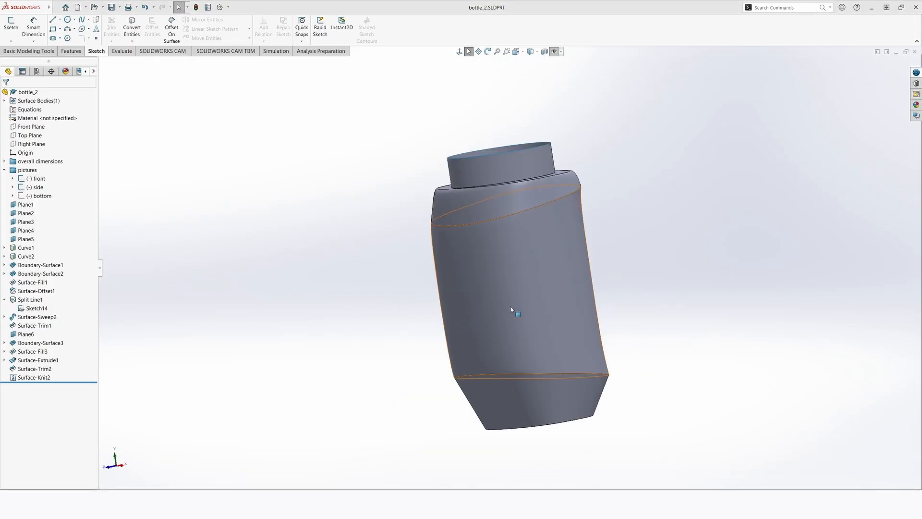
pyautogui.moveTo(522, 312); pyautogui.dragTo(530, 317, button='middle')
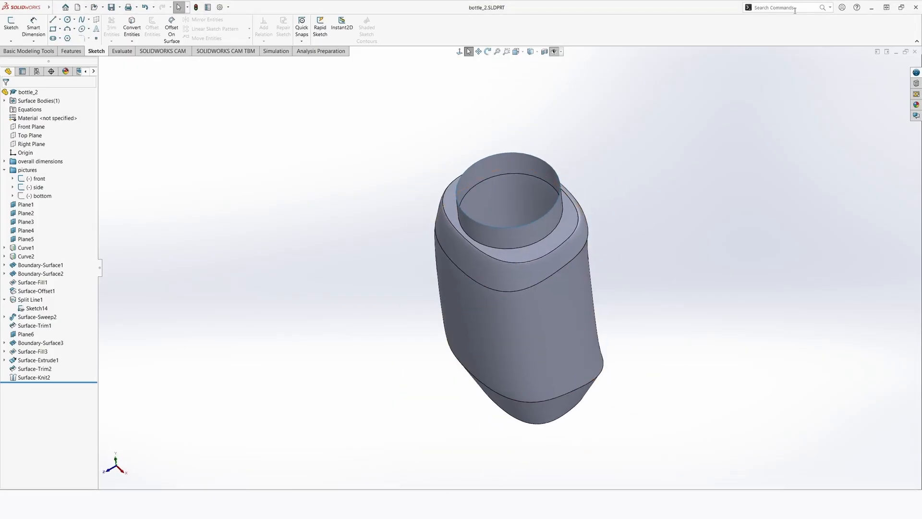
pyautogui.moveTo(500, 269); pyautogui.dragTo(497, 232, button='right')
pyautogui.scroll(5, 498, 232)
pyautogui.moveTo(499, 233); pyautogui.dragTo(539, 203, button='middle')
pyautogui.scroll(-4, 539, 203)
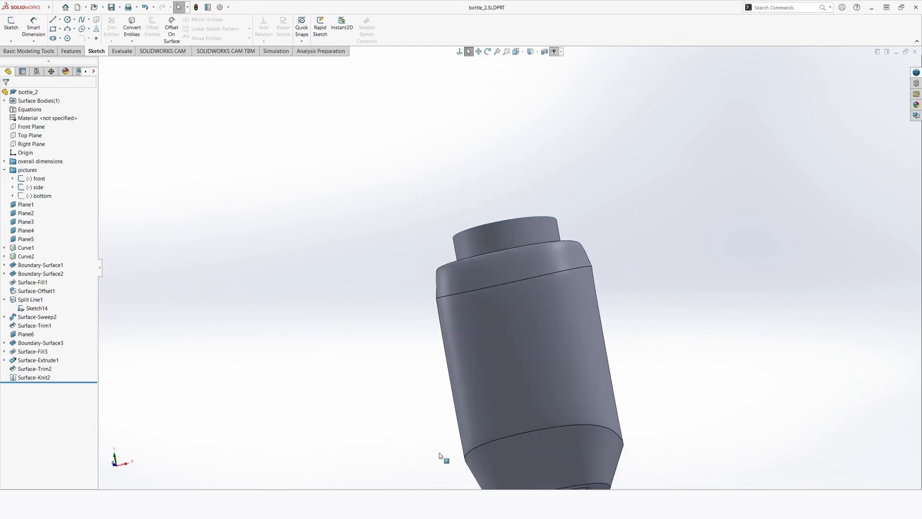
pyautogui.scroll(2, 526, 447)
pyautogui.scroll(-4, 517, 404)
pyautogui.scroll(4, 523, 409)
pyautogui.moveTo(549, 247); pyautogui.dragTo(550, 277, button='middle')
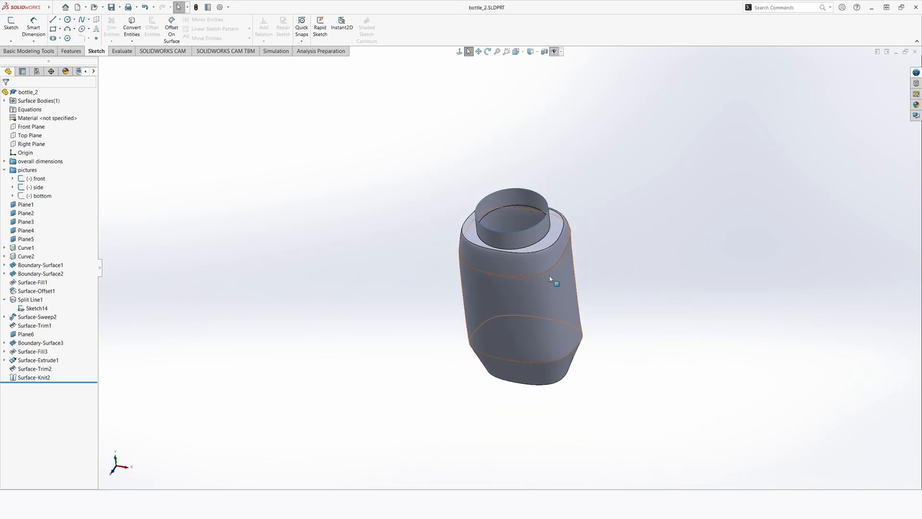
pyautogui.click(806, 9)
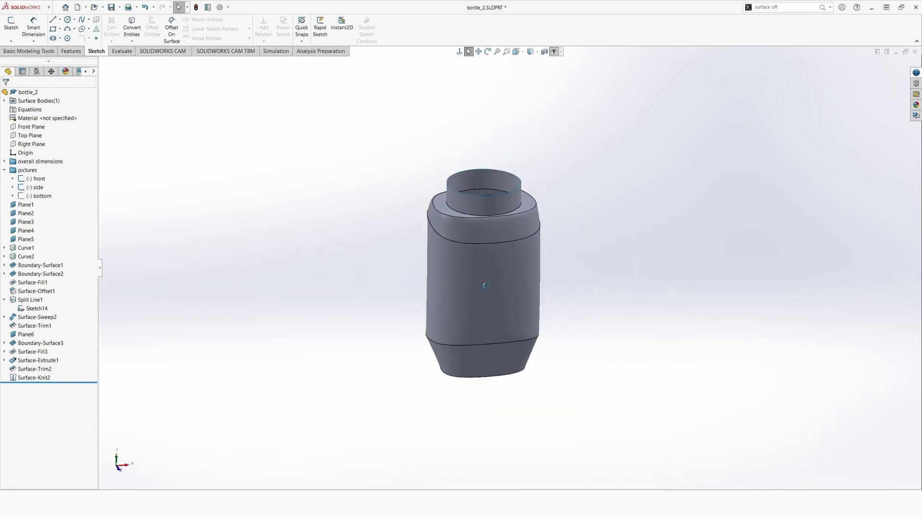
# Fillet the bottle's edges at the shoulder, the lower body, the base rim and the base recess
pyautogui.moveTo(484, 284); pyautogui.dragTo(502, 288, button='middle')
pyautogui.scroll(-3, 501, 289)
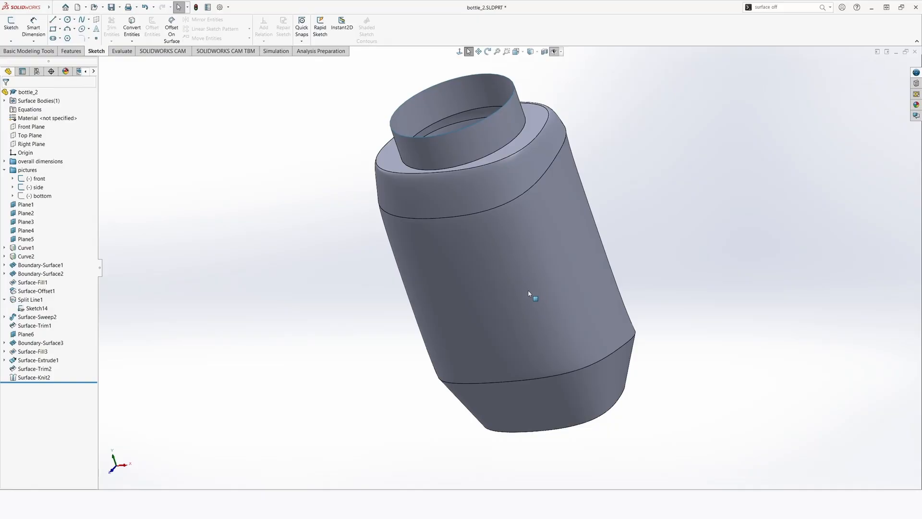
pyautogui.click(503, 383)
pyautogui.click(280, 278)
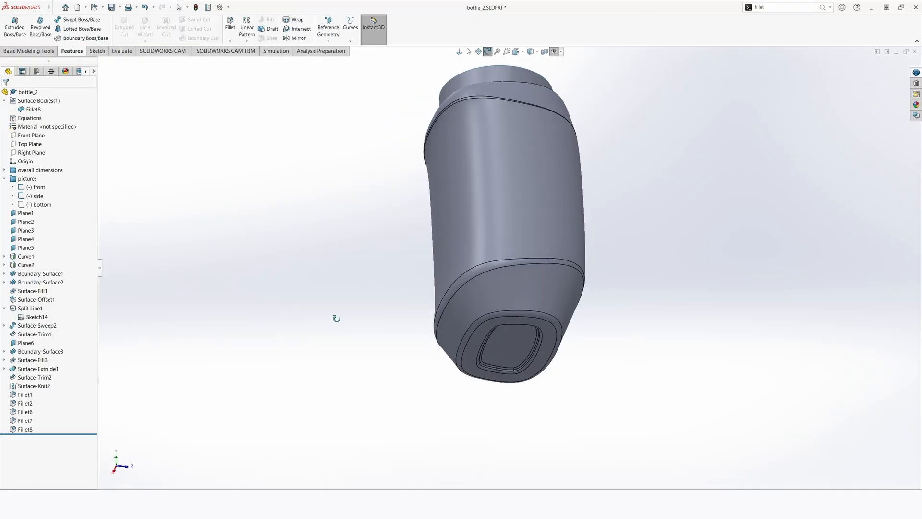
# Try to thicken the whole filleted bottle surface to one side by 1.00 mm and by 0.70 mm
pyautogui.moveTo(335, 315); pyautogui.dragTo(485, 318, button='middle')
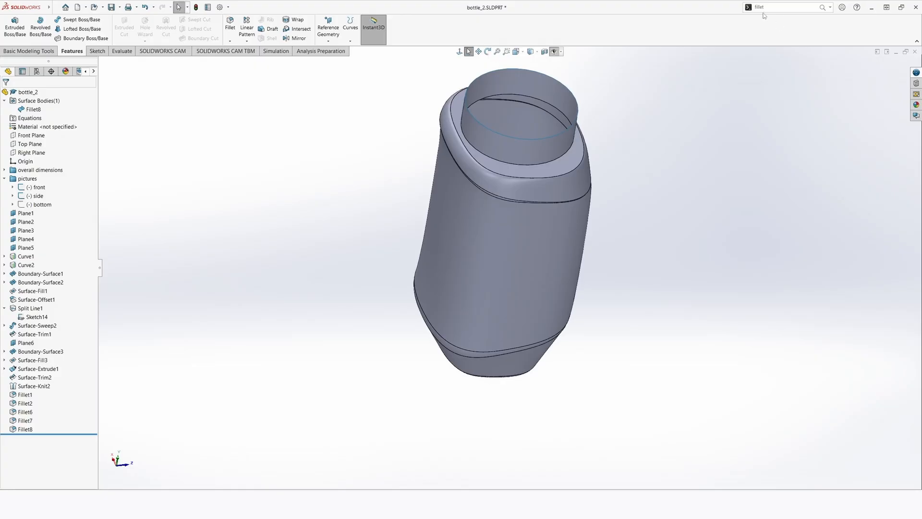
pyautogui.write('ick')
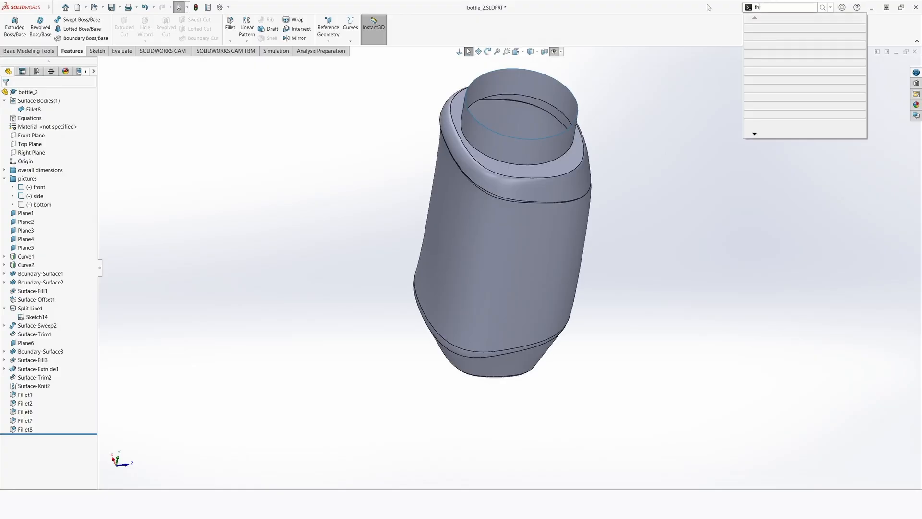
pyautogui.press('Return')
pyautogui.moveTo(415, 112); pyautogui.dragTo(580, 336)
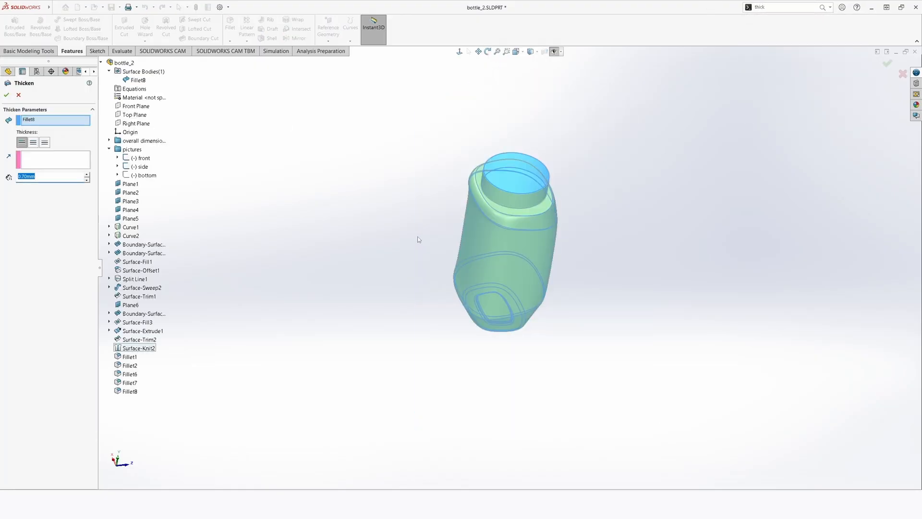
pyautogui.scroll(-4, 561, 216)
pyautogui.click(44, 143)
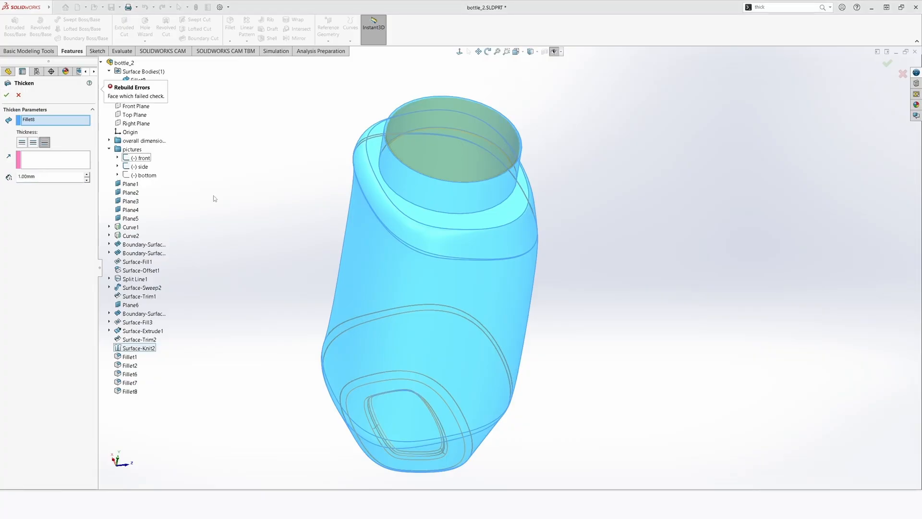
pyautogui.moveTo(332, 275); pyautogui.dragTo(380, 177, button='middle')
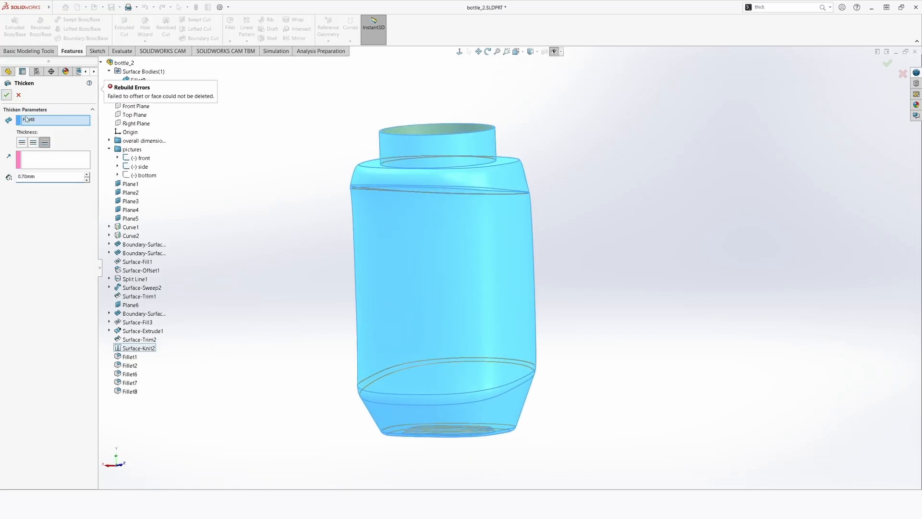
pyautogui.click(18, 95)
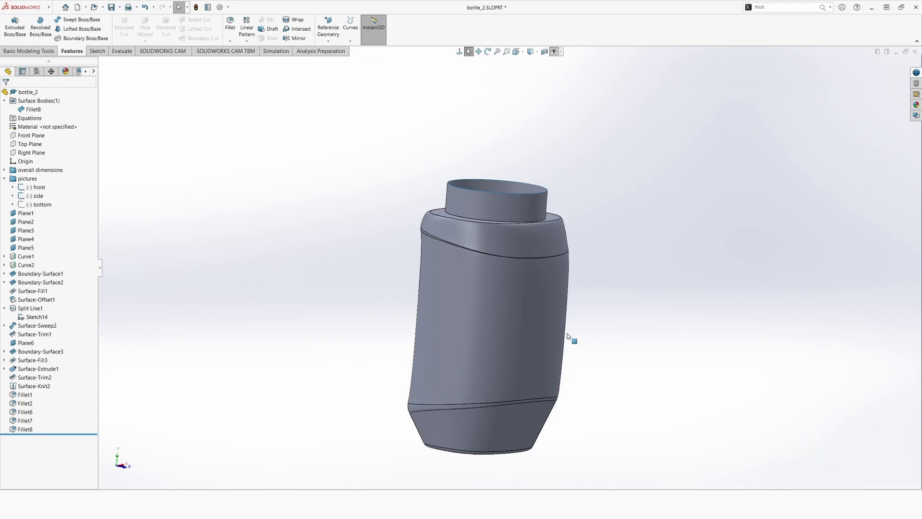
# Examine the swept wall, inner corners and fillets of the recess in the bottle's base
pyautogui.scroll(1, 567, 336)
pyautogui.moveTo(568, 337); pyautogui.dragTo(589, 367, button='middle')
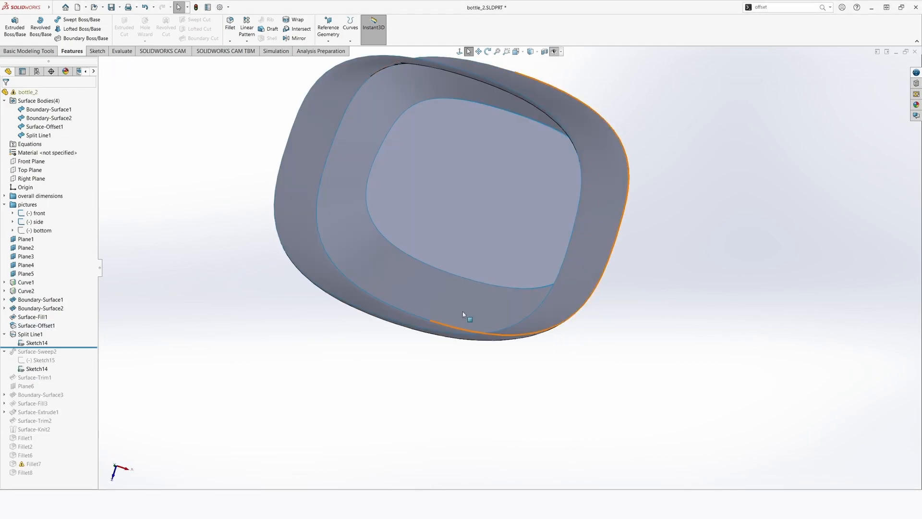
pyautogui.moveTo(463, 313); pyautogui.dragTo(502, 247, button='middle')
pyautogui.scroll(-3, 442, 352)
pyautogui.moveTo(442, 352); pyautogui.dragTo(545, 249, button='middle')
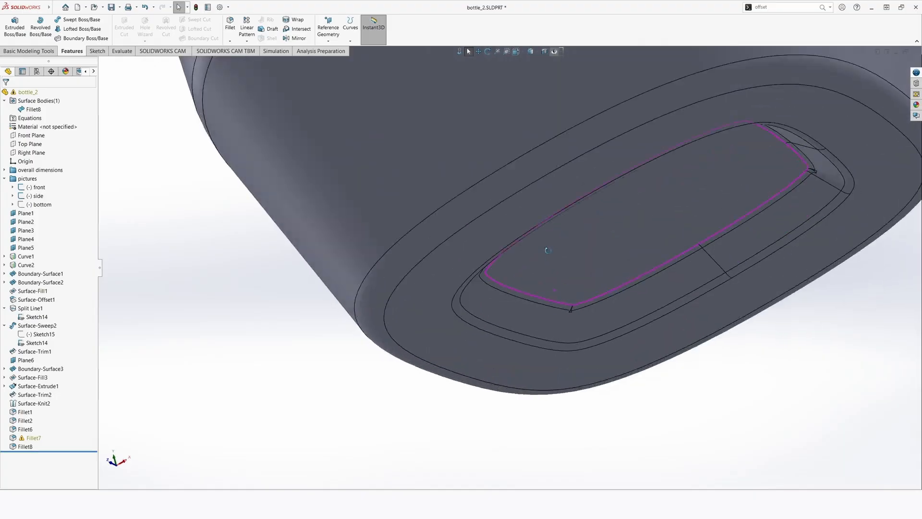
pyautogui.scroll(-4, 575, 318)
pyautogui.moveTo(577, 332); pyautogui.dragTo(574, 318, button='middle')
pyautogui.scroll(-3, 557, 301)
pyautogui.scroll(2, 541, 334)
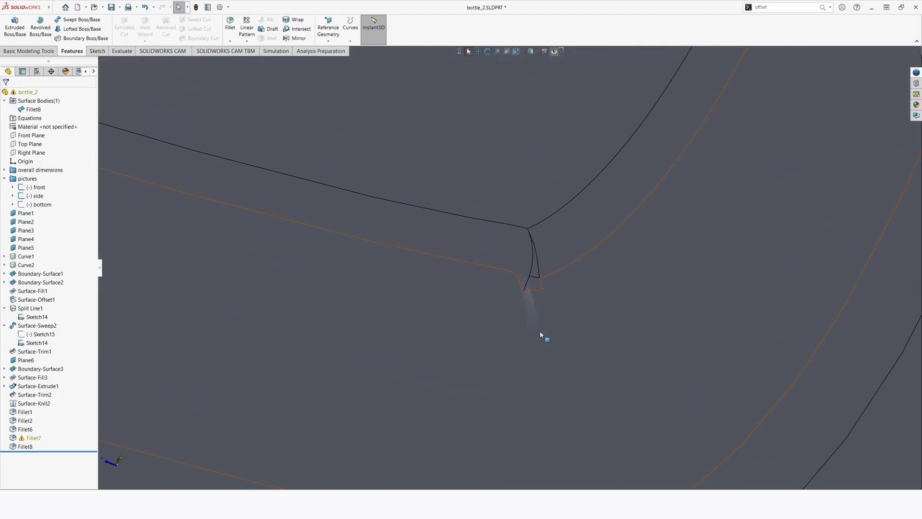
pyautogui.click(541, 334)
pyautogui.scroll(5, 448, 350)
pyautogui.moveTo(449, 351); pyautogui.dragTo(556, 290, button='middle')
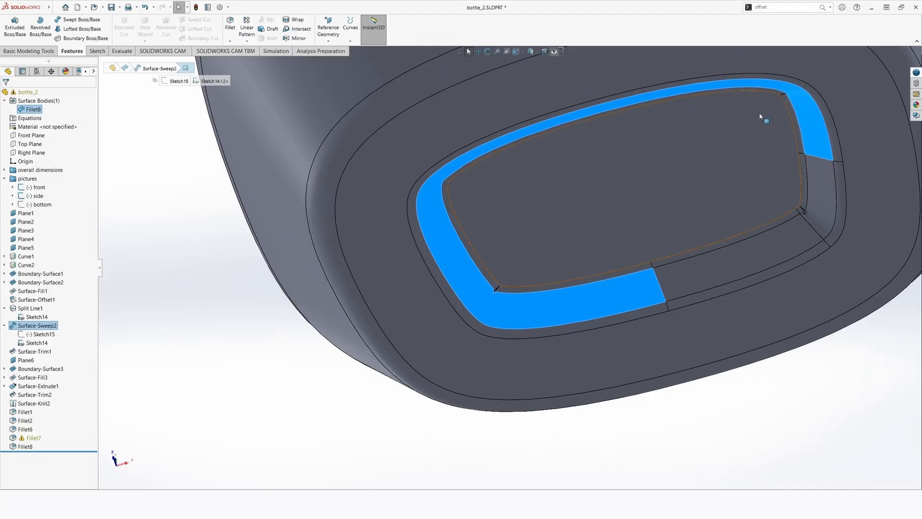
pyautogui.moveTo(764, 118); pyautogui.dragTo(740, 80, button='middle')
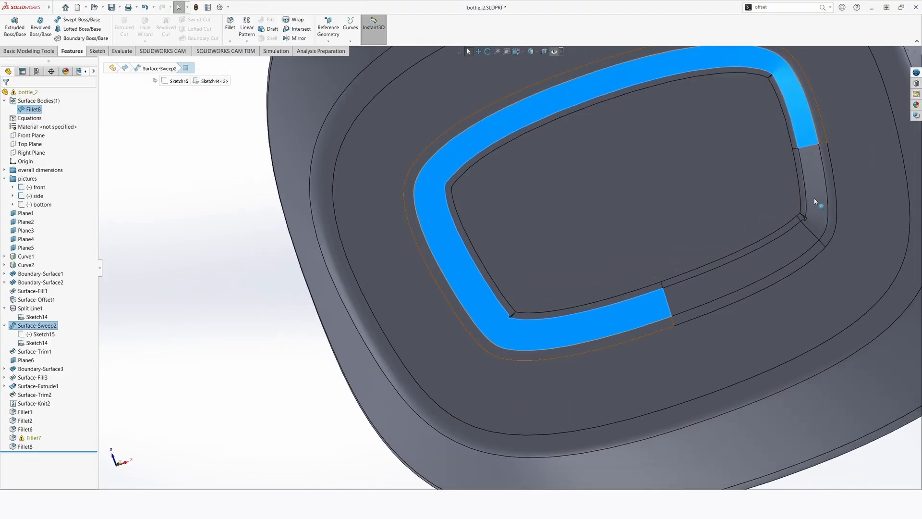
pyautogui.moveTo(601, 193); pyautogui.dragTo(597, 236, button='middle')
# Roll the model back to before the swept base surface and start a new sketch on the base face
pyautogui.moveTo(50, 452); pyautogui.dragTo(84, 322)
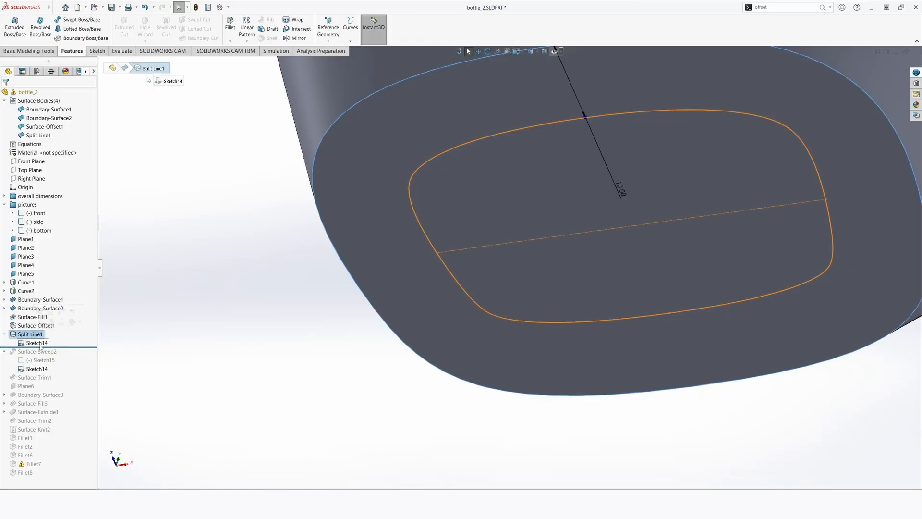
pyautogui.moveTo(584, 262)
pyautogui.mouseDown(button='middle')
pyautogui.moveTo(550, 192)
pyautogui.moveTo(557, 123)
pyautogui.moveTo(570, 191)
pyautogui.moveTo(534, 222)
pyautogui.moveTo(623, 91)
pyautogui.mouseUp(button='middle')
pyautogui.click(565, 138)
pyautogui.rightClick(623, 92)
pyautogui.click(643, 79)
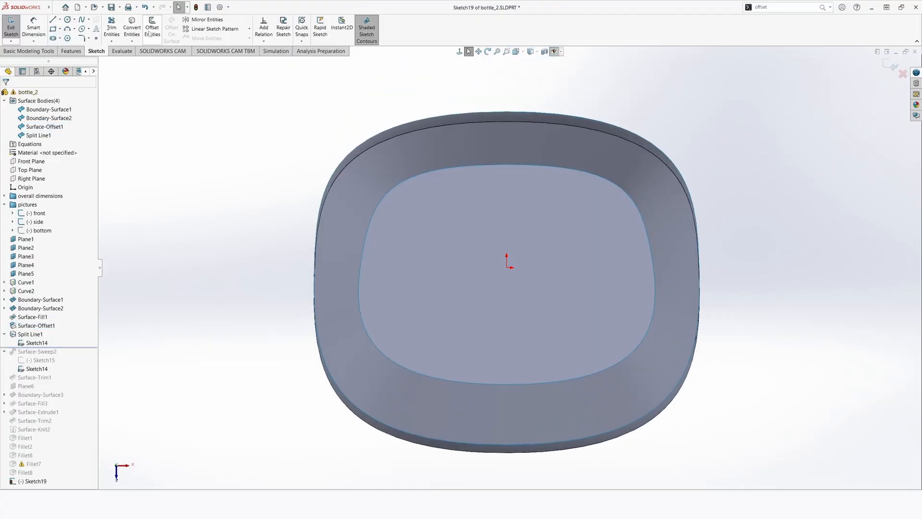
# Offset the recess outline inward by 3 mm in the sketch, with Reverse enabled
pyautogui.click(152, 30)
pyautogui.moveTo(432, 231); pyautogui.dragTo(477, 301, button='middle')
pyautogui.click(546, 294)
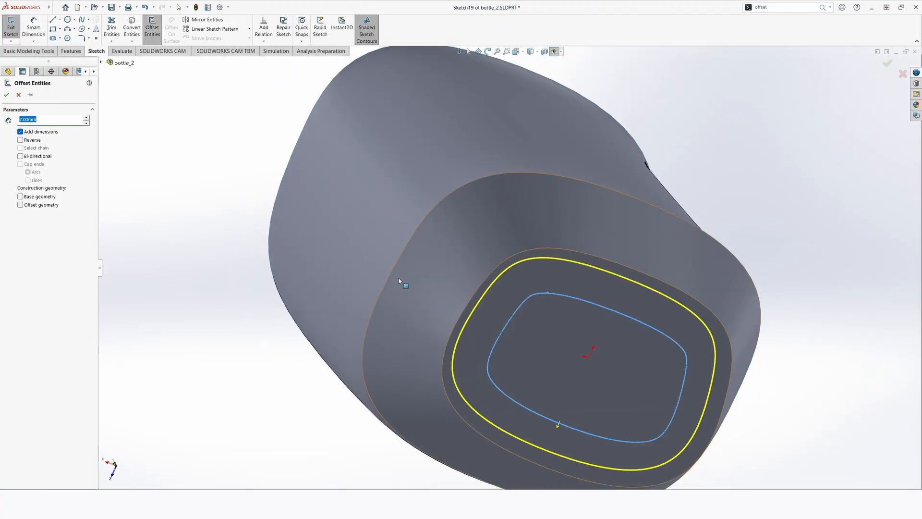
pyautogui.moveTo(399, 281); pyautogui.dragTo(288, 255, button='middle')
pyautogui.scroll(-1, 197, 236)
pyautogui.click(20, 140)
pyautogui.scroll(4, 222, 245)
pyautogui.moveTo(231, 250); pyautogui.dragTo(269, 258, button='middle')
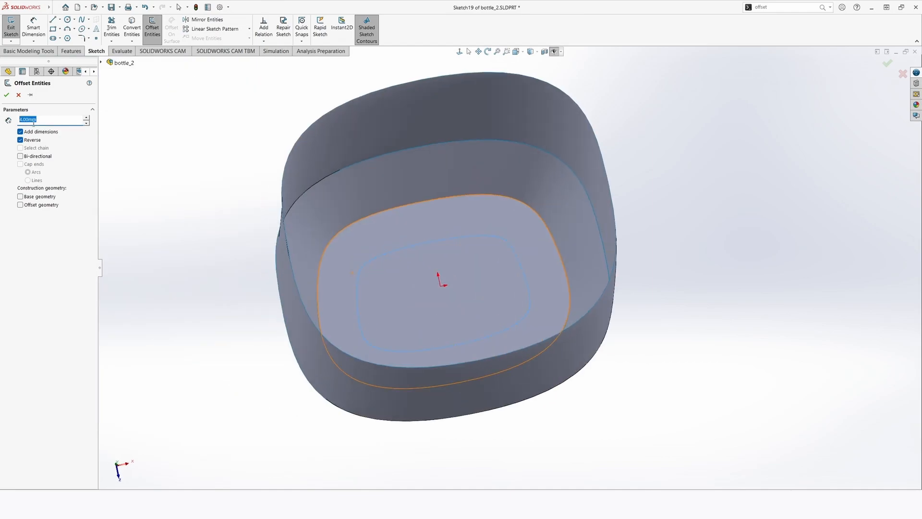
pyautogui.write('3')
pyautogui.press('Return')
pyautogui.press('Return')
pyautogui.scroll(-2, 365, 322)
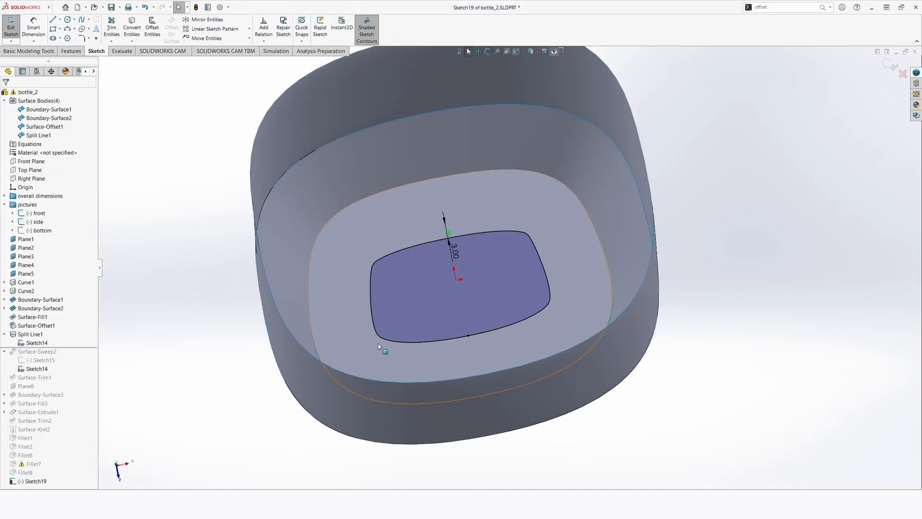
# Project the 3 mm offset outline onto the raised base surface with a Projection split line
pyautogui.write('plit')
pyautogui.press('Return')
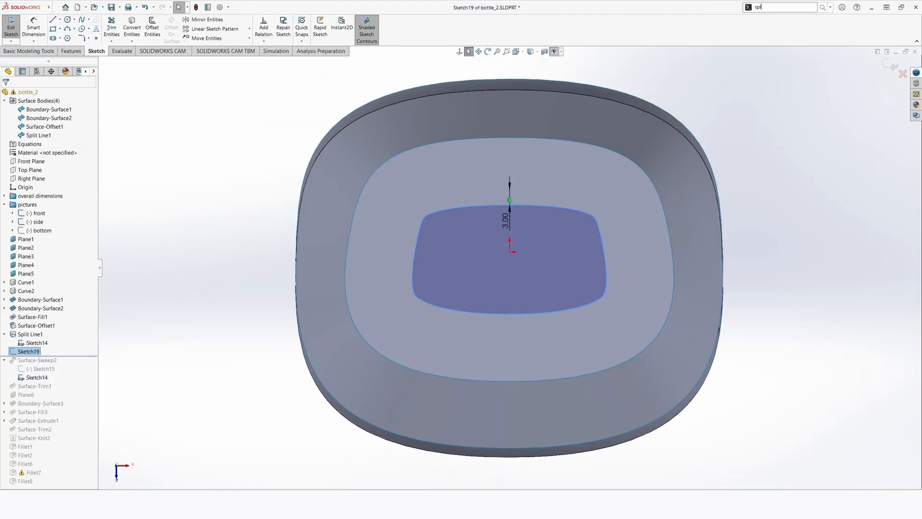
pyautogui.write('i')
pyautogui.click(764, 26)
pyautogui.click(574, 192)
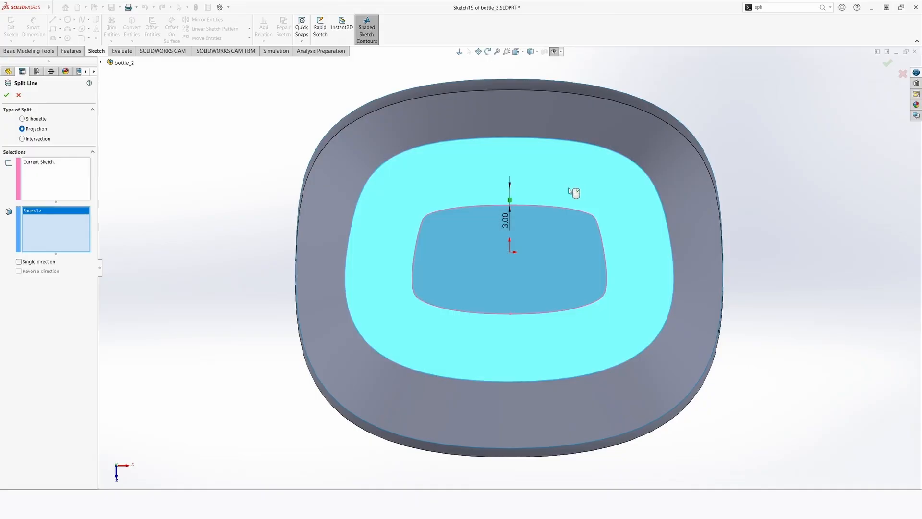
pyautogui.click(7, 95)
# Delete the ring-shaped face outside the split outline, keeping only the recess floor
pyautogui.click(369, 284)
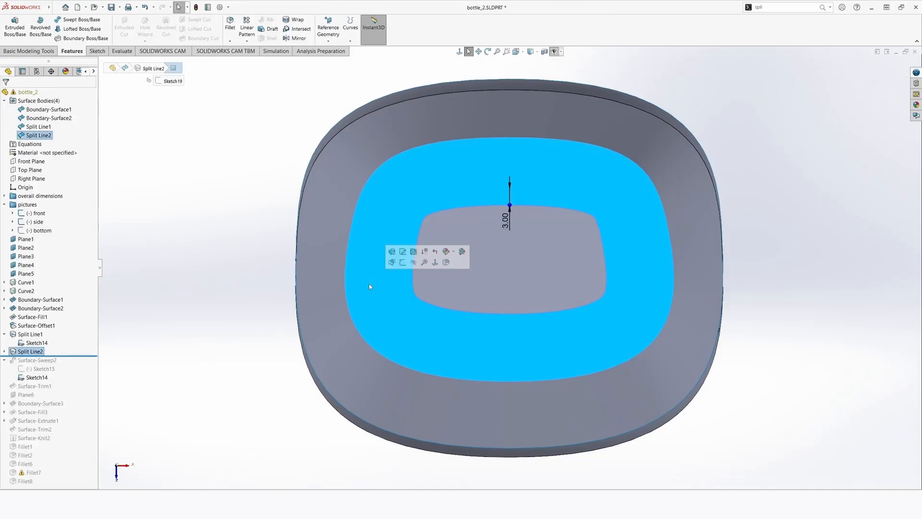
pyautogui.write('delte')
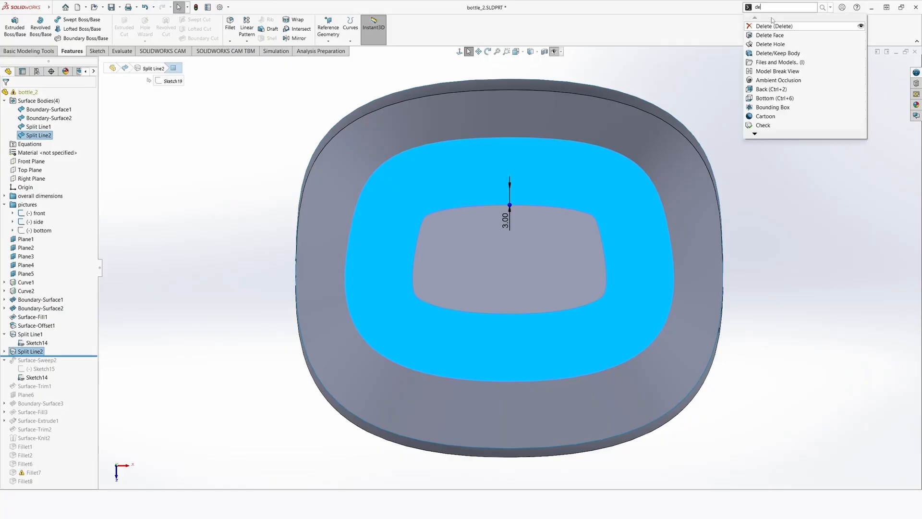
pyautogui.click(775, 35)
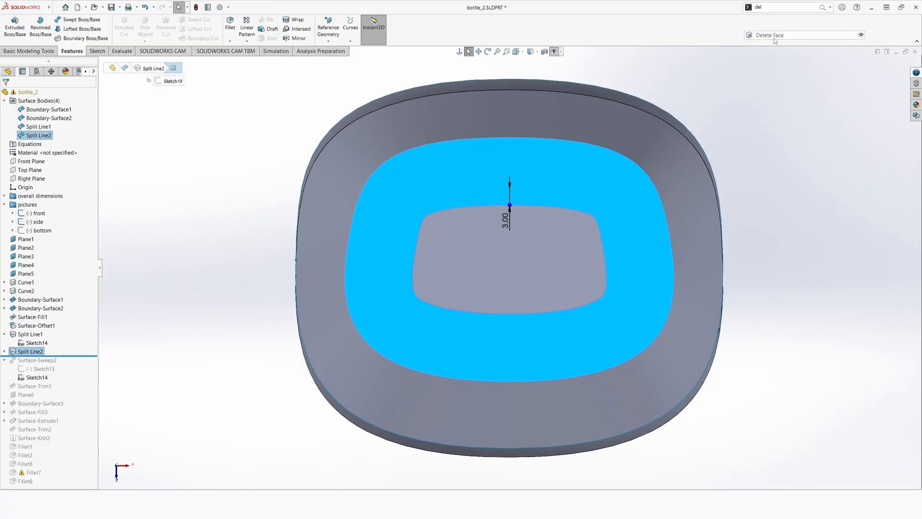
pyautogui.click(7, 98)
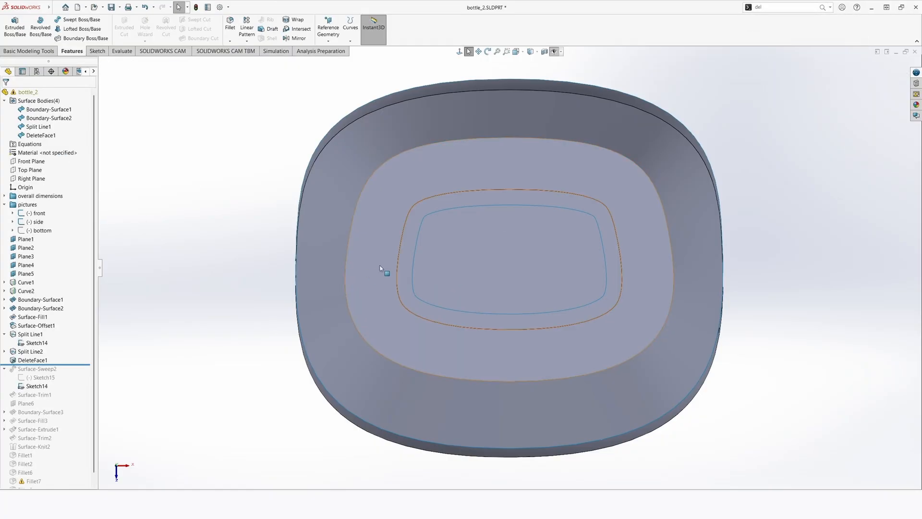
# Delete the face inside the larger recess outline on the bottle's base, using the plain Delete option
pyautogui.moveTo(386, 272); pyautogui.dragTo(386, 216, button='middle')
pyautogui.click(445, 343)
pyautogui.moveTo(445, 343); pyautogui.dragTo(466, 327, button='middle')
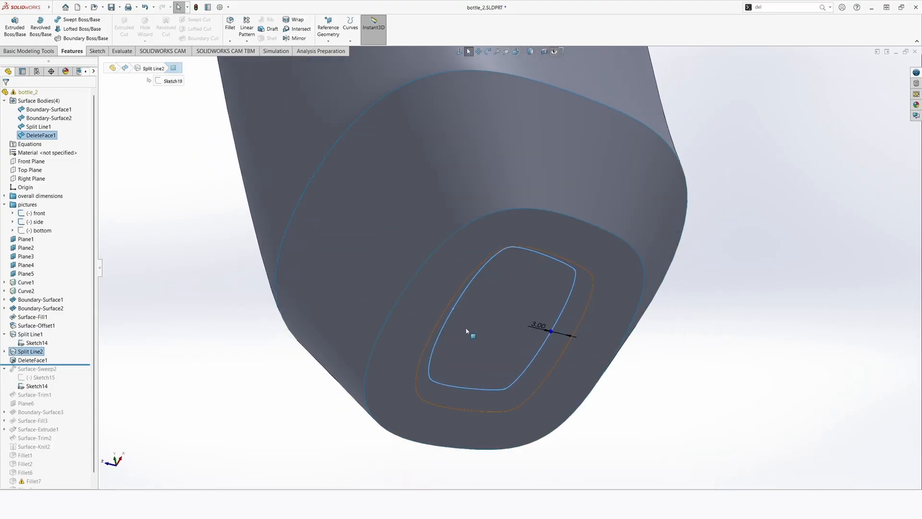
pyautogui.write('dele')
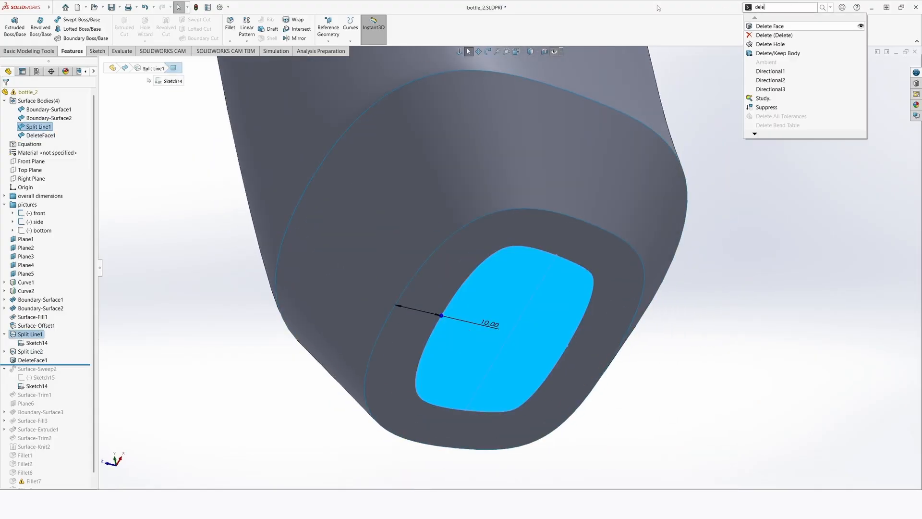
pyautogui.press('Return')
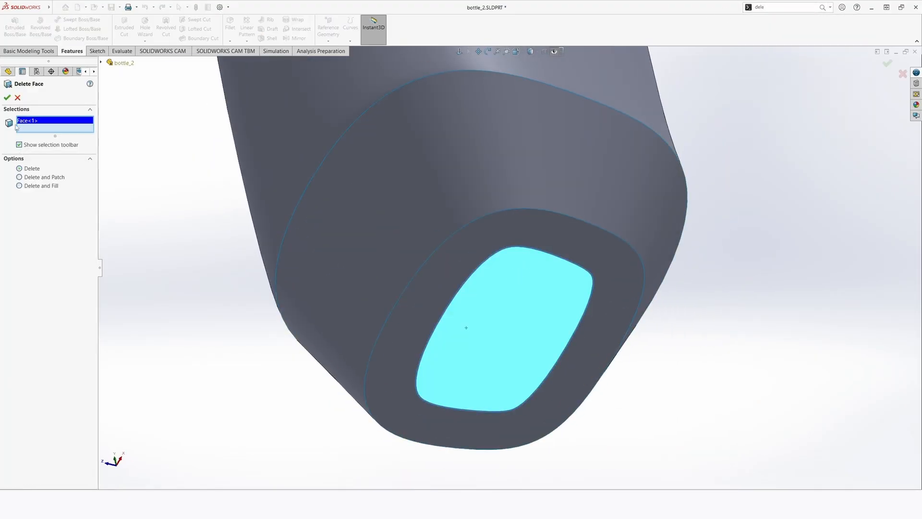
pyautogui.click(7, 97)
# Create a boundary surface between the recess floor's edge and the edge of the opening in the base
pyautogui.moveTo(330, 319); pyautogui.dragTo(357, 349, button='middle')
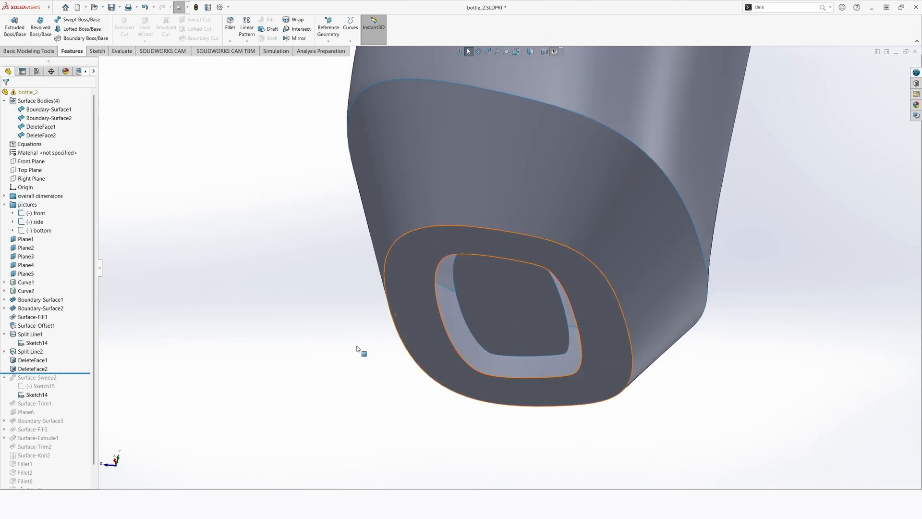
pyautogui.hotkey('ctrl', '6')
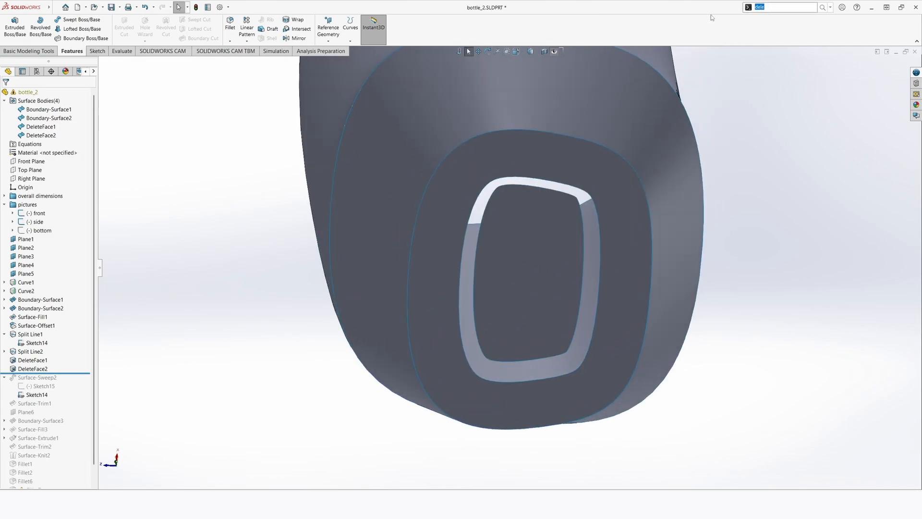
pyautogui.write('bound')
pyautogui.click(798, 27)
pyautogui.click(477, 330)
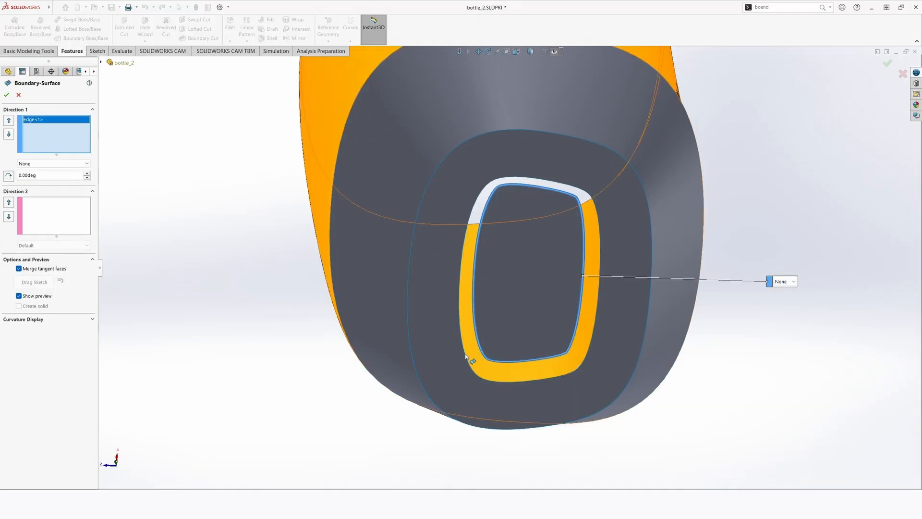
pyautogui.click(466, 356)
pyautogui.rightClick(468, 358)
pyautogui.scroll(-4, 498, 317)
pyautogui.moveTo(473, 353); pyautogui.dragTo(434, 339, button='middle')
pyautogui.click(583, 291)
pyautogui.scroll(3, 435, 339)
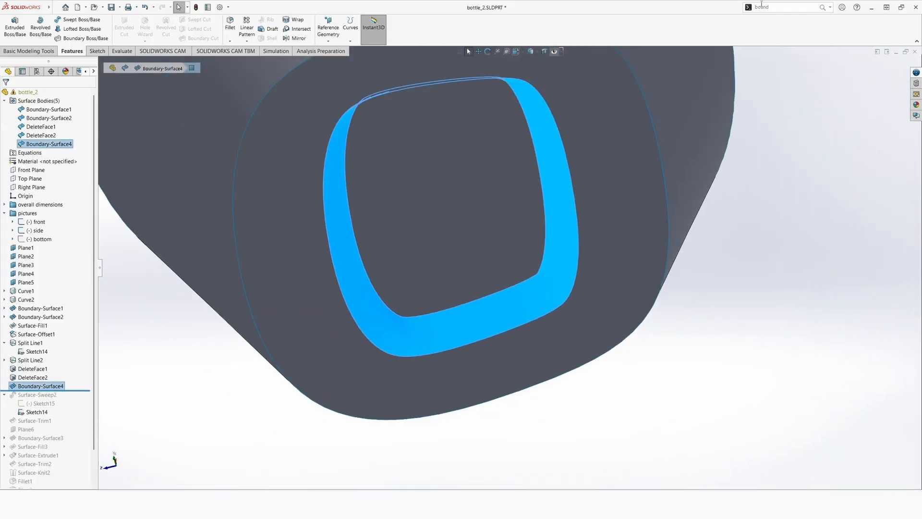
# Examine the curvature of the new recess wall and its corners with zebra stripes
pyautogui.write('zebra')
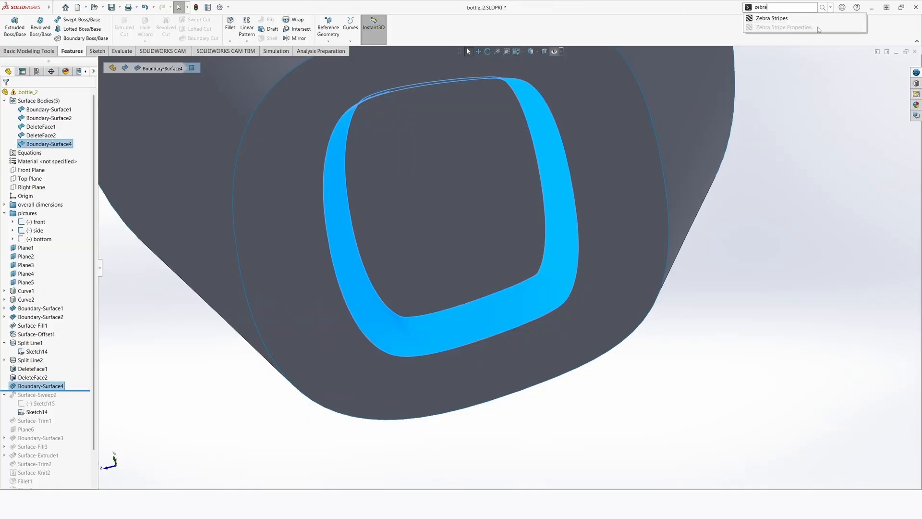
pyautogui.click(813, 20)
pyautogui.scroll(-3, 570, 229)
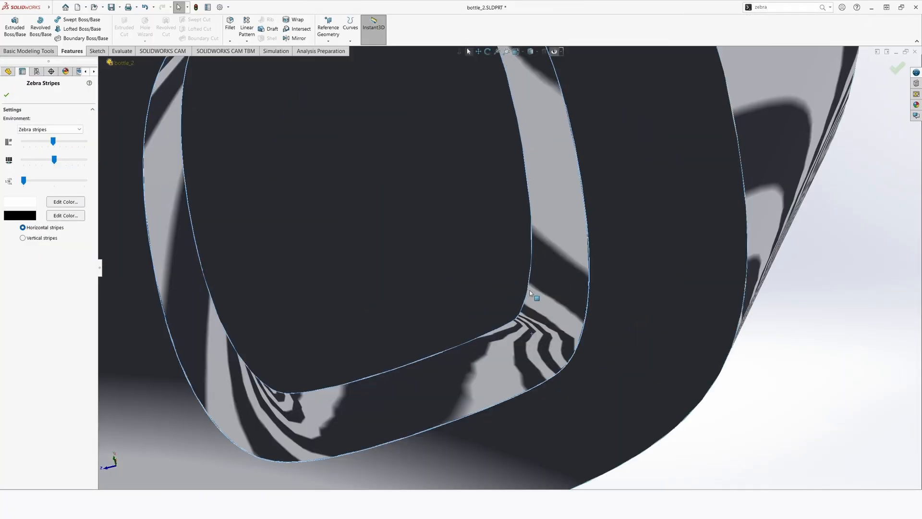
pyautogui.rightClick(534, 300)
pyautogui.moveTo(534, 300); pyautogui.dragTo(321, 178, button='middle')
pyautogui.scroll(4, 433, 269)
pyautogui.scroll(4, 318, 178)
pyautogui.scroll(-3, 318, 178)
pyautogui.moveTo(494, 247); pyautogui.dragTo(547, 186, button='middle')
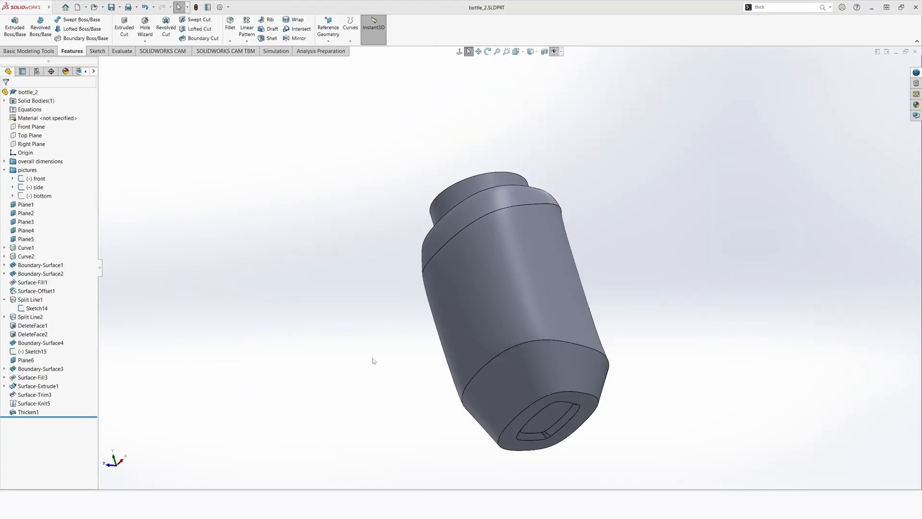
# Save the thickened bottle part under the new name bottle_3
pyautogui.moveTo(373, 363); pyautogui.dragTo(451, 381, button='middle')
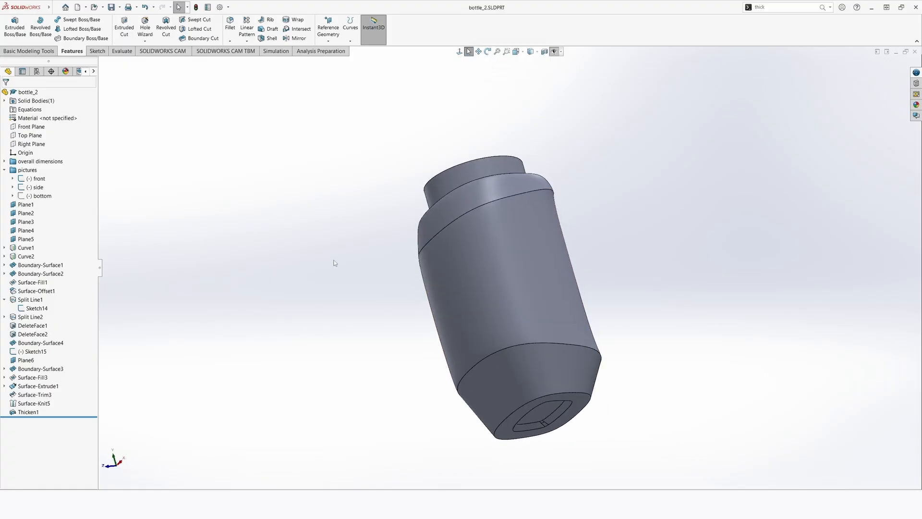
pyautogui.click(119, 7)
pyautogui.click(127, 26)
pyautogui.click(406, 297)
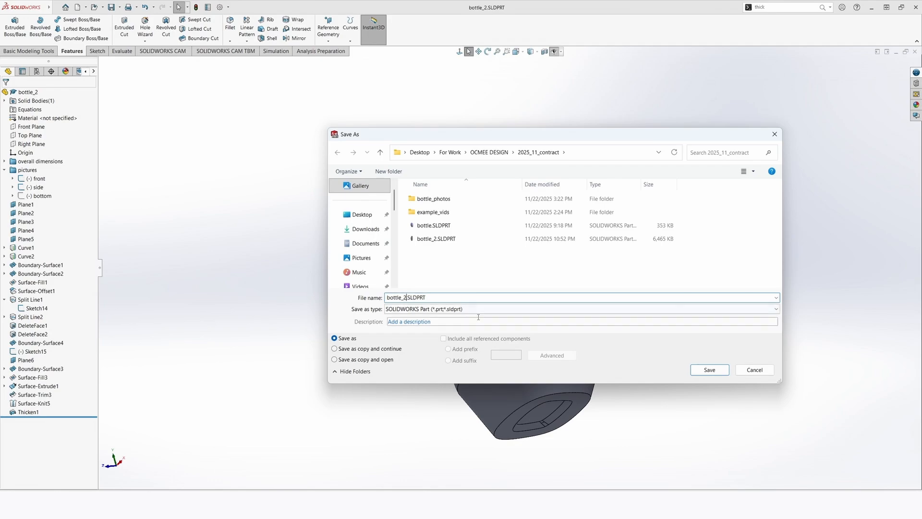
pyautogui.press('Return')
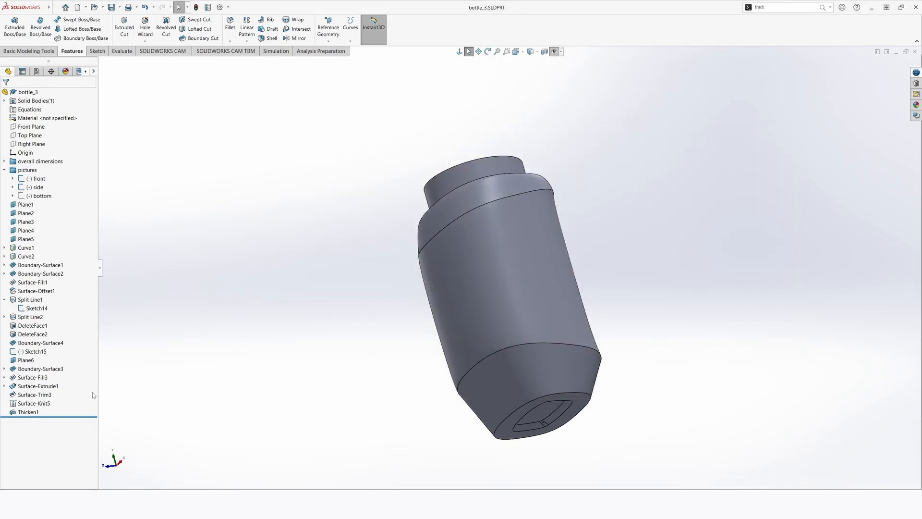
# Undo the thickening, knitting and recess rebuild, back to the filleted bottle with the swept base surface
pyautogui.hotkey('ctrl', 'z')
pyautogui.hotkey('ctrl', 'z')
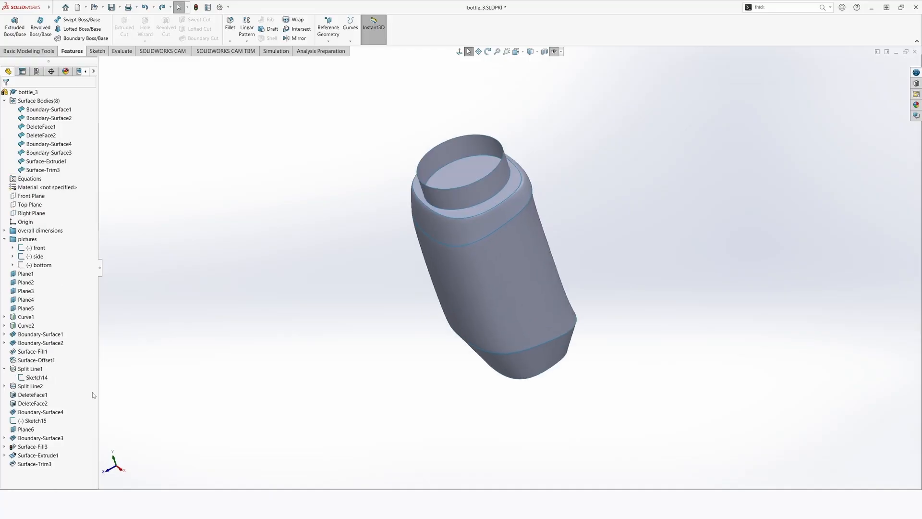
pyautogui.hotkey('ctrl', 'z')
pyautogui.press('Return')
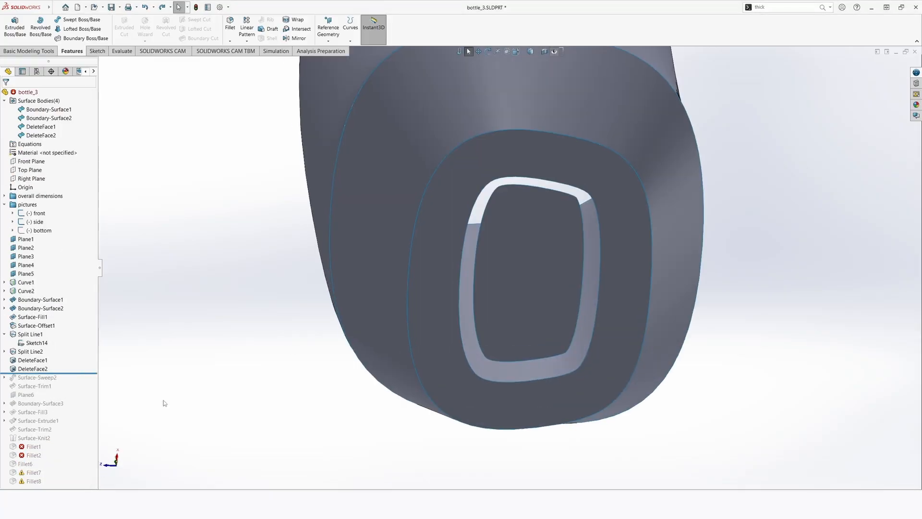
pyautogui.hotkey('ctrl', 'z')
pyautogui.hotkey('ctrl', 'z')
pyautogui.hotkey('ctrl', 'z')
pyautogui.hotkey('ctrl', 'z')
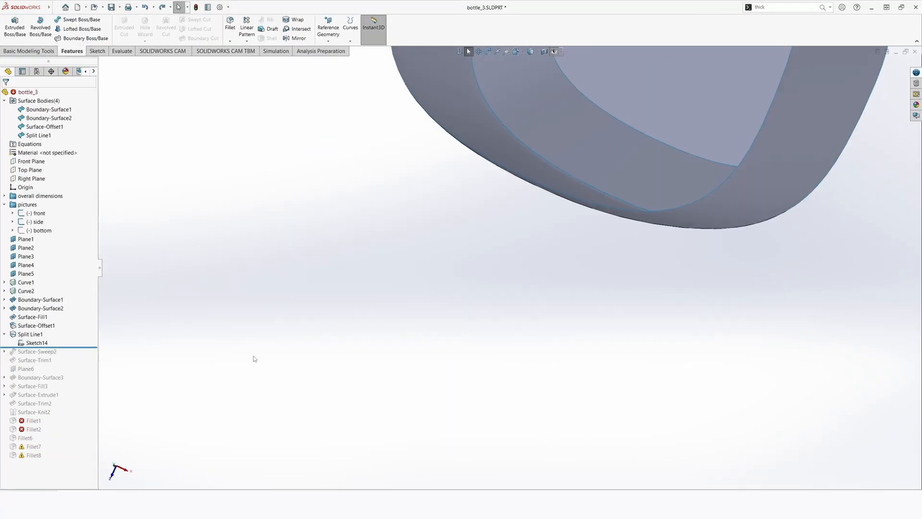
pyautogui.click(446, 257)
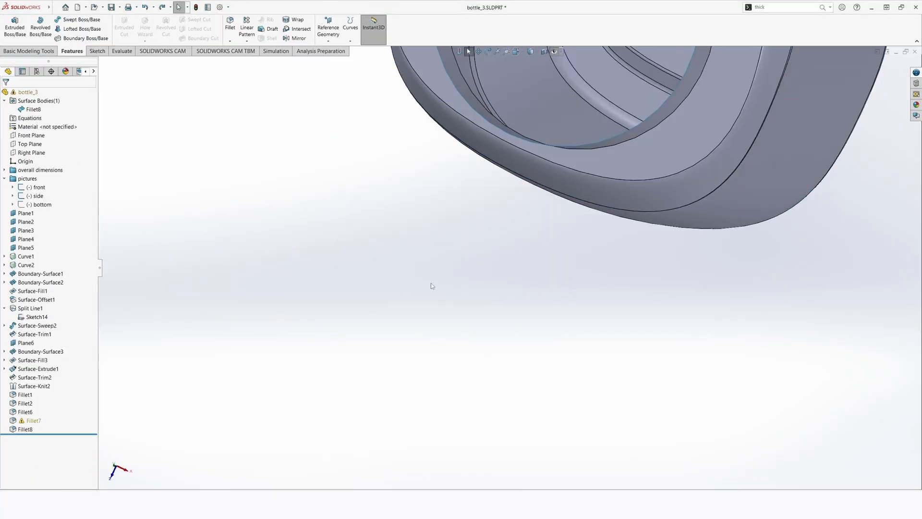
pyautogui.scroll(4, 451, 266)
pyautogui.moveTo(451, 266); pyautogui.dragTo(427, 161, button='middle')
pyautogui.hotkey('ctrl', 'z')
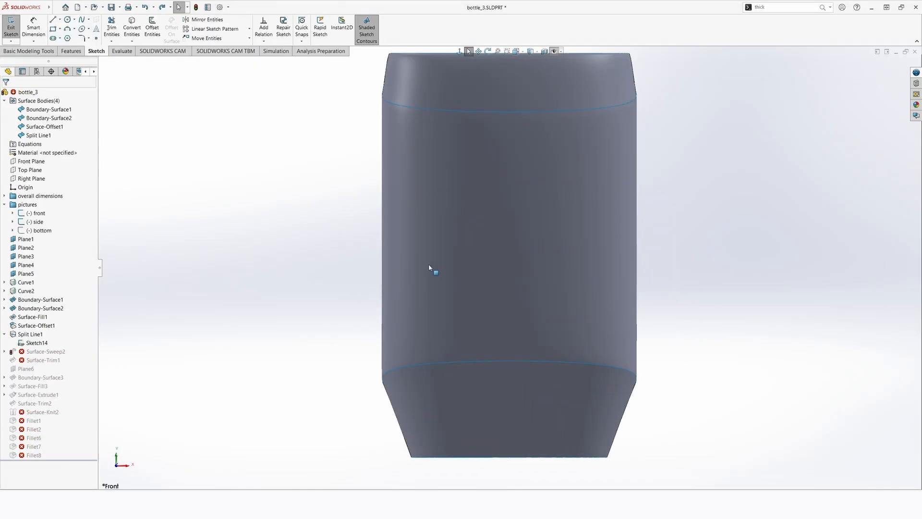
pyautogui.scroll(10, 404, 279)
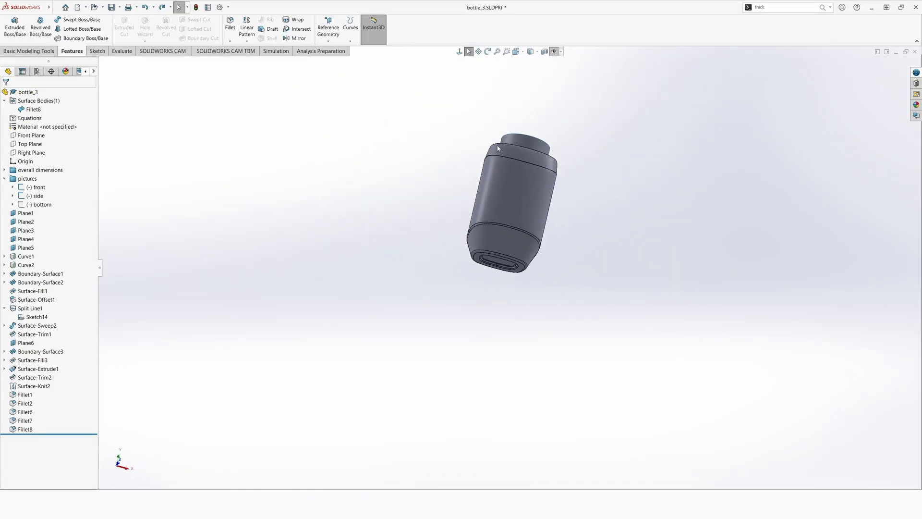
# Try to offset all faces of the filleted bottle inward by 2.00 mm, and inspect the failing faces around the base recess
pyautogui.scroll(-3, 513, 236)
pyautogui.moveTo(511, 218)
pyautogui.mouseDown(button='middle')
pyautogui.moveTo(514, 237)
pyautogui.moveTo(414, 304)
pyautogui.moveTo(455, 282)
pyautogui.mouseUp(button='middle')
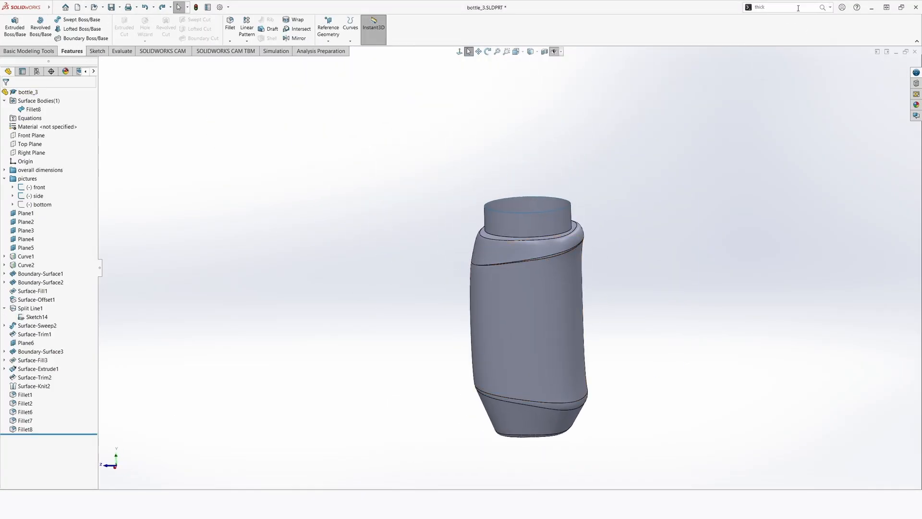
pyautogui.write('off')
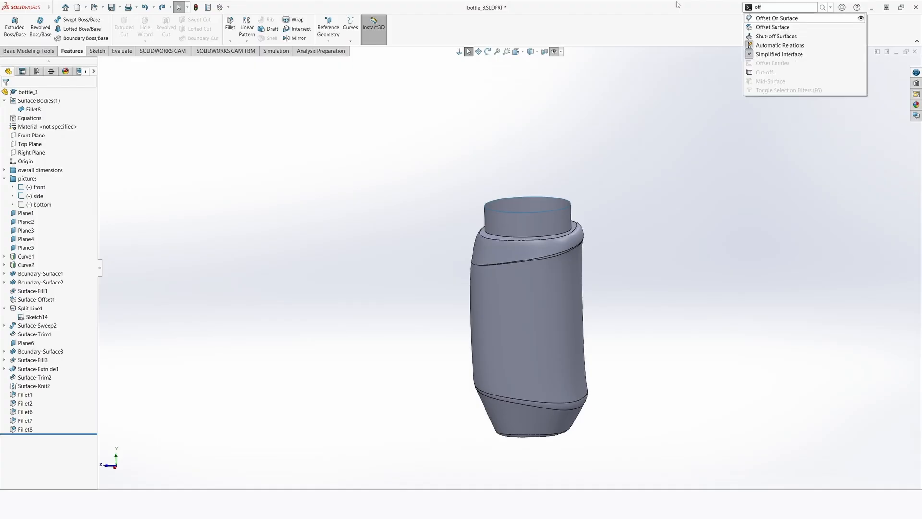
pyautogui.click(771, 27)
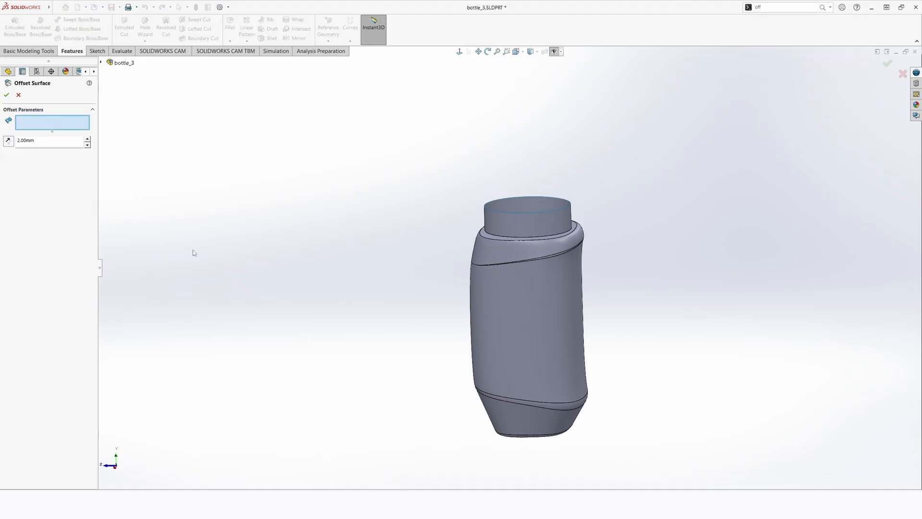
pyautogui.moveTo(304, 120); pyautogui.dragTo(776, 490)
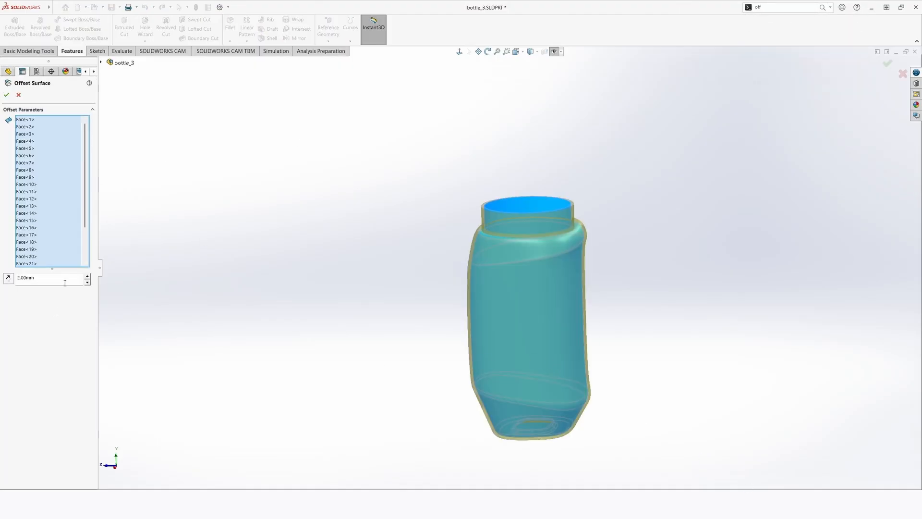
pyautogui.click(11, 280)
pyautogui.scroll(-2, 456, 290)
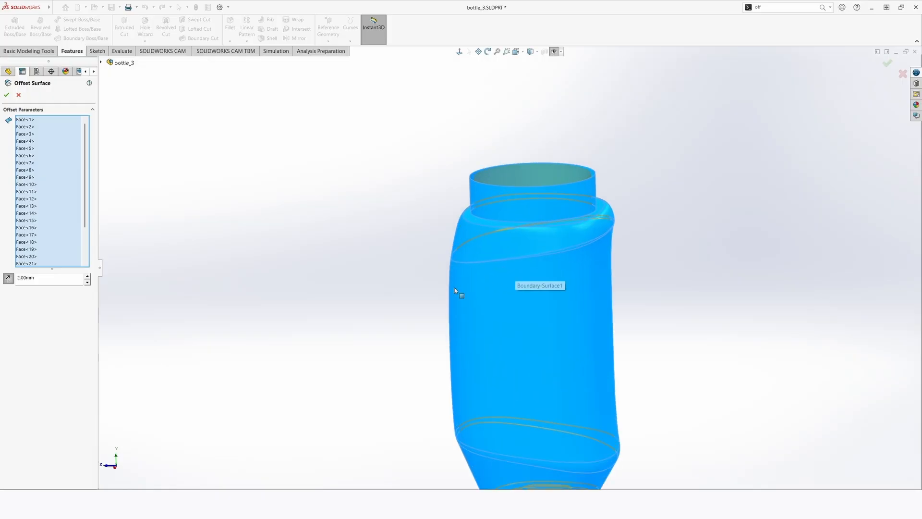
pyautogui.click(4, 98)
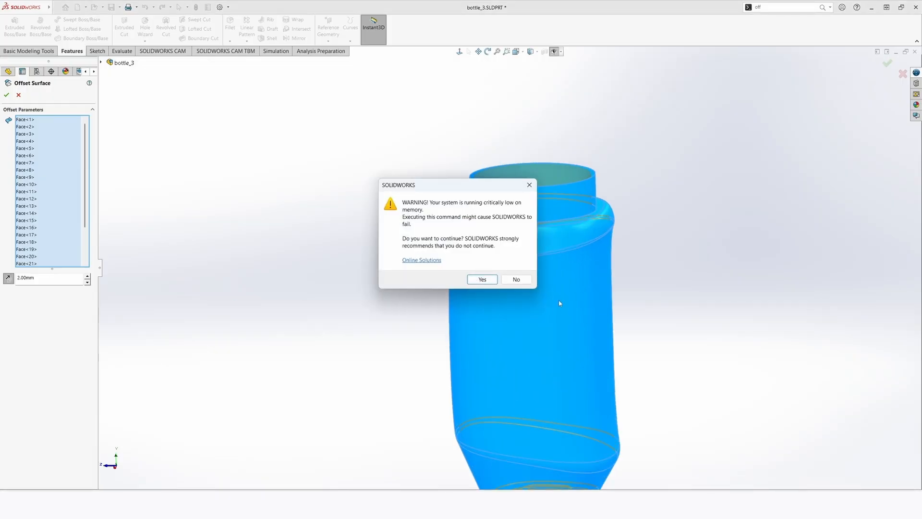
pyautogui.click(482, 279)
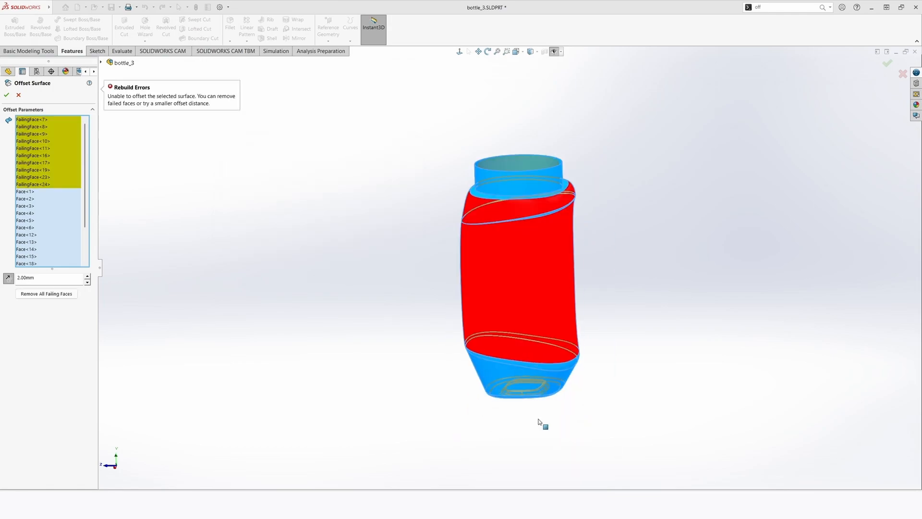
pyautogui.moveTo(539, 422); pyautogui.dragTo(512, 256, button='middle')
pyautogui.scroll(-4, 533, 332)
pyautogui.moveTo(517, 376); pyautogui.dragTo(385, 250, button='middle')
pyautogui.scroll(-3, 513, 396)
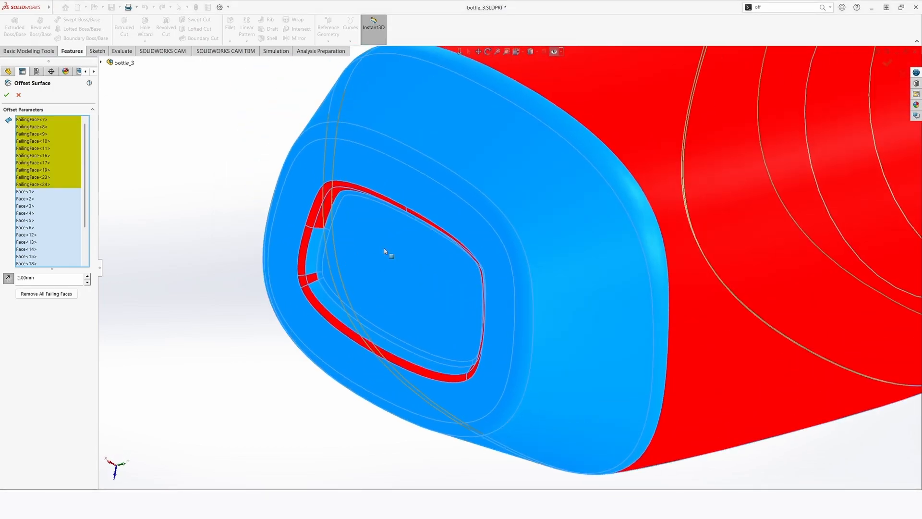
pyautogui.click(18, 95)
# Save bottle_3 and open bottle_2.SLDPRT again
pyautogui.hotkey('ctrl', 's')
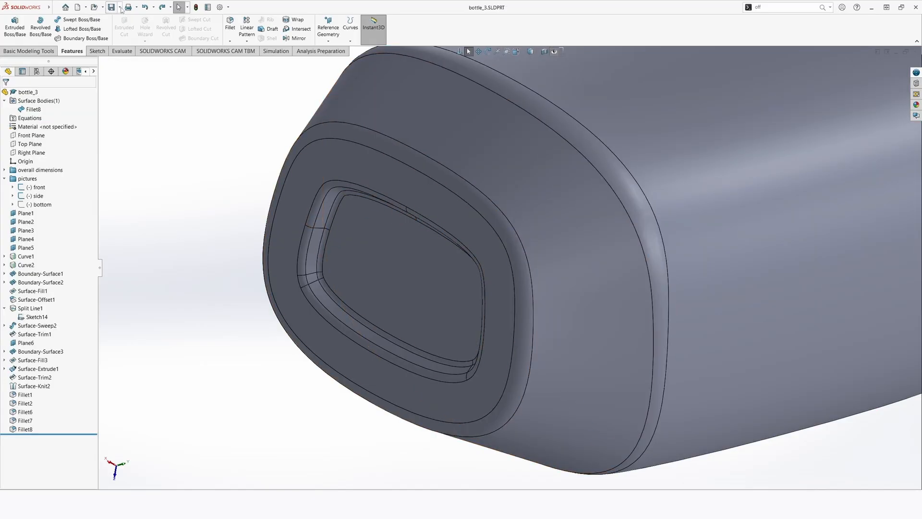
pyautogui.click(102, 8)
pyautogui.click(108, 19)
pyautogui.doubleClick(435, 239)
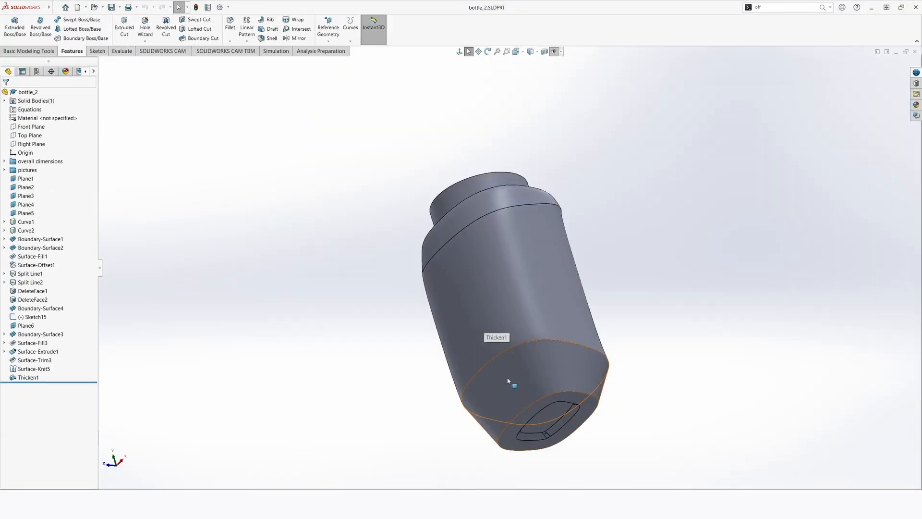
# Roll the feature history back before the surface knit and forward again, and delete the bottle's thicken feature
pyautogui.scroll(-2, 509, 379)
pyautogui.moveTo(75, 382); pyautogui.dragTo(77, 362)
pyautogui.scroll(2, 481, 273)
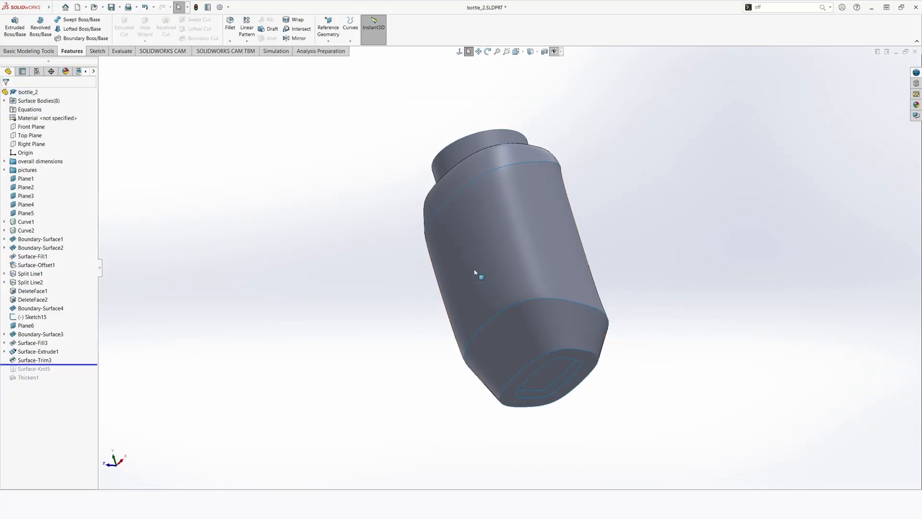
pyautogui.moveTo(478, 273); pyautogui.dragTo(499, 443, button='middle')
pyautogui.moveTo(71, 366); pyautogui.dragTo(72, 383)
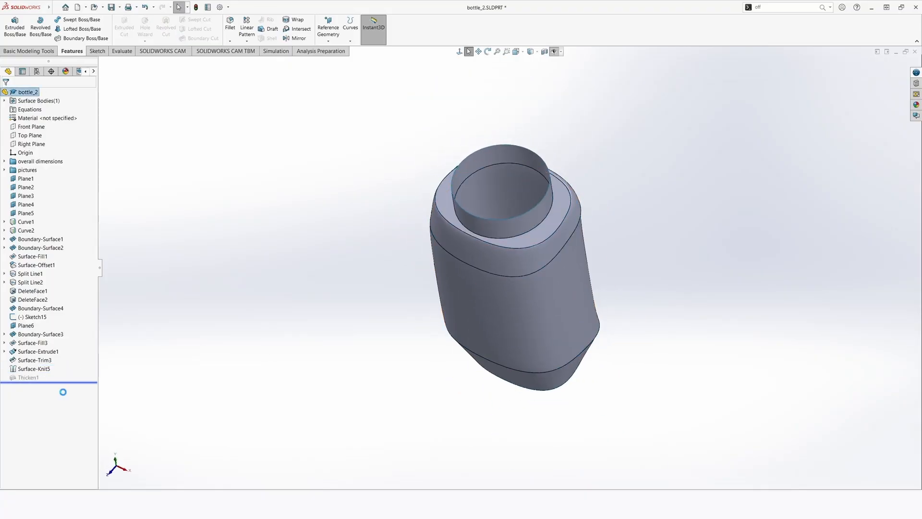
pyautogui.rightClick(29, 377)
pyautogui.click(48, 405)
pyautogui.click(513, 207)
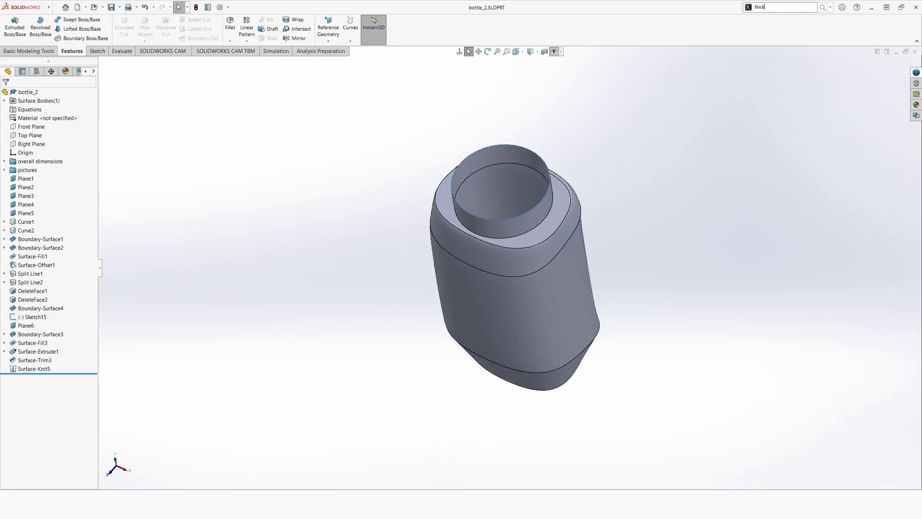
# Try thickening the knitted bottle surface by 1.00 mm, comparing the outward and inward sides in the preview
pyautogui.press('Return')
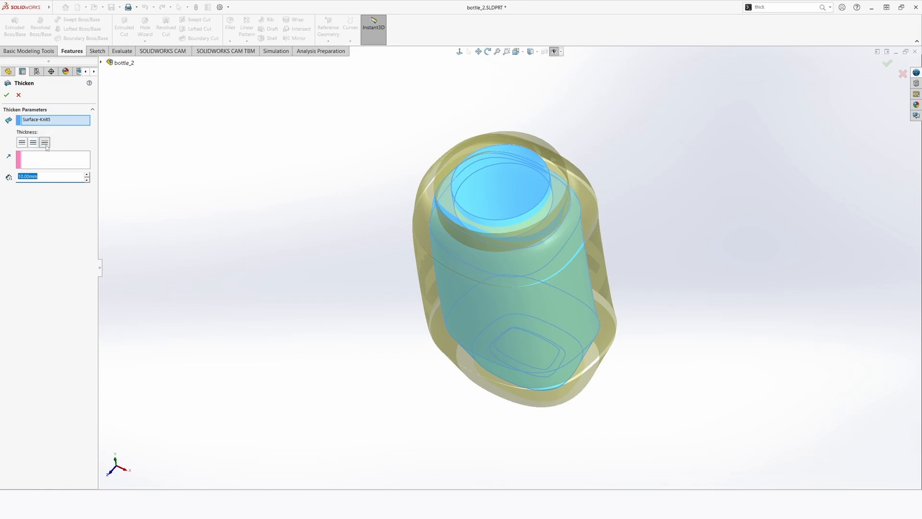
pyautogui.write('1')
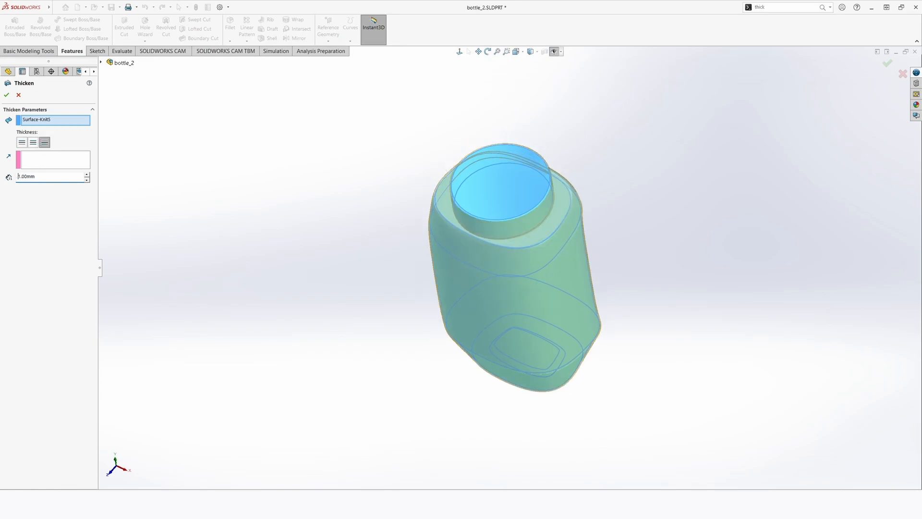
pyautogui.scroll(-4, 495, 247)
pyautogui.moveTo(495, 247); pyautogui.dragTo(470, 163, button='middle')
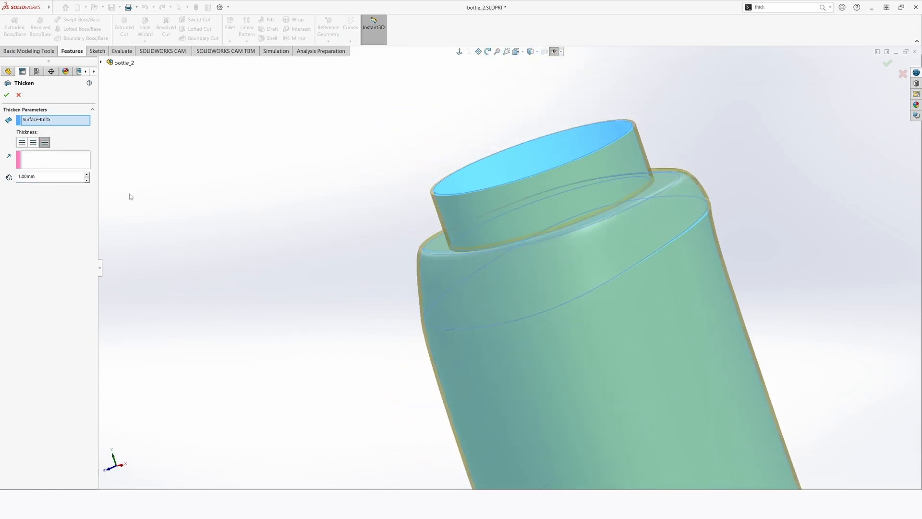
pyautogui.click(22, 142)
pyautogui.moveTo(249, 184); pyautogui.dragTo(479, 224, button='middle')
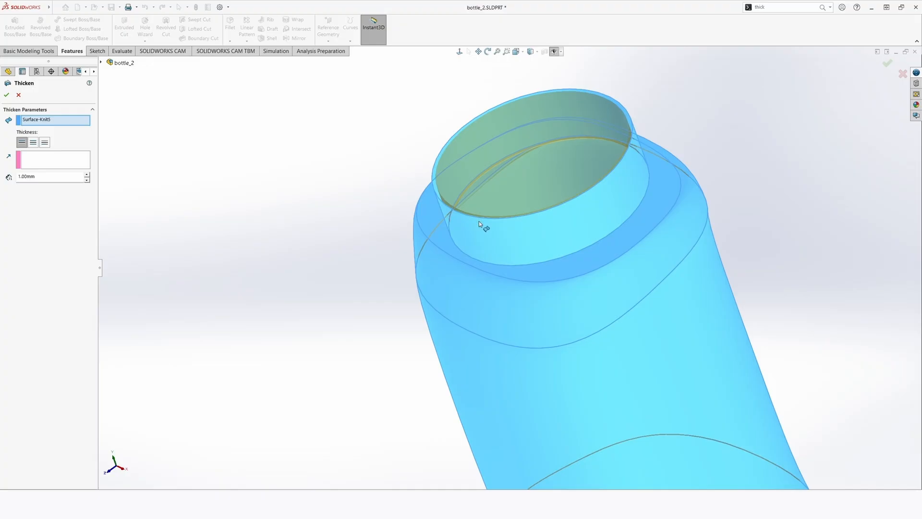
pyautogui.click(19, 95)
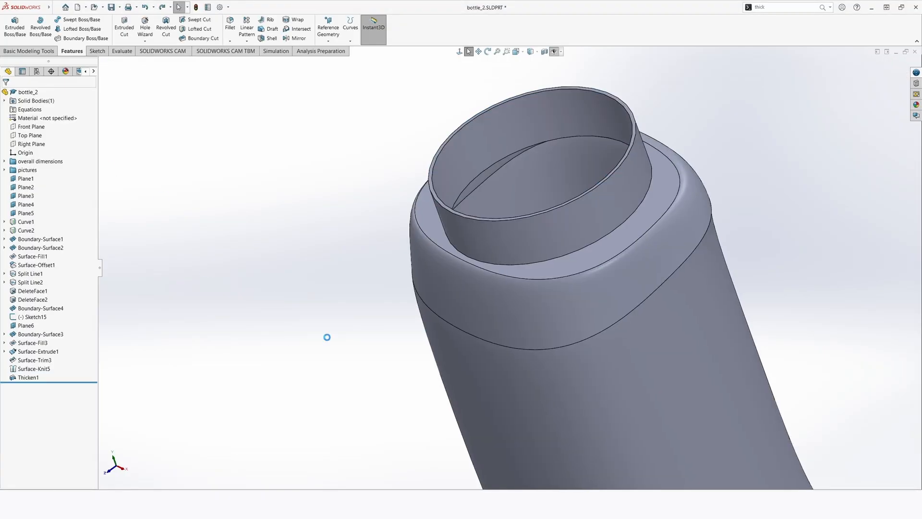
# Save the part and examine the thickened bottle from the neck down to the base recess
pyautogui.hotkey('ctrl', 's')
pyautogui.scroll(4, 528, 283)
pyautogui.moveTo(528, 284); pyautogui.dragTo(507, 298, button='middle')
pyautogui.scroll(-3, 538, 299)
pyautogui.scroll(3, 526, 283)
pyautogui.scroll(-4, 532, 330)
pyautogui.scroll(3, 510, 320)
pyautogui.scroll(4, 508, 298)
pyautogui.moveTo(532, 378); pyautogui.dragTo(530, 420, button='middle')
pyautogui.scroll(-5, 530, 419)
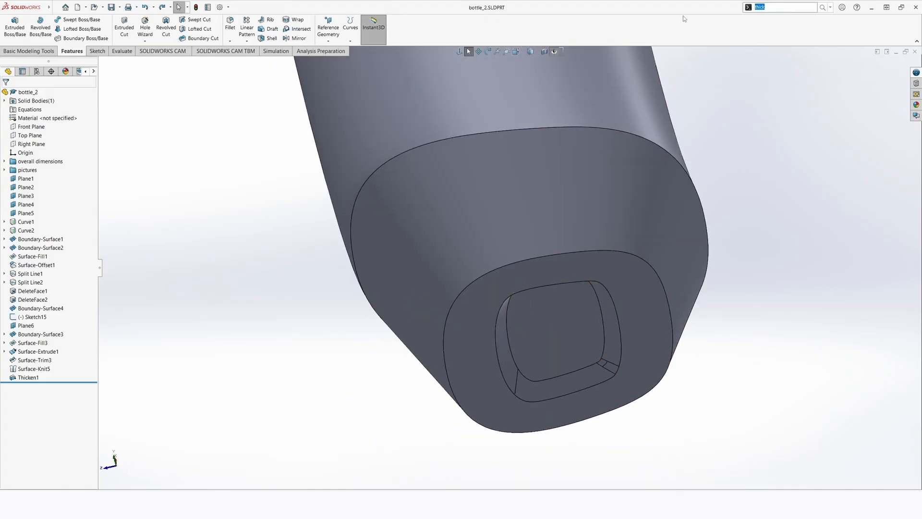
# Fillet the outer edge loop of the base recess with a 2 mm radius, leaving its inner loop out
pyautogui.write('fille')
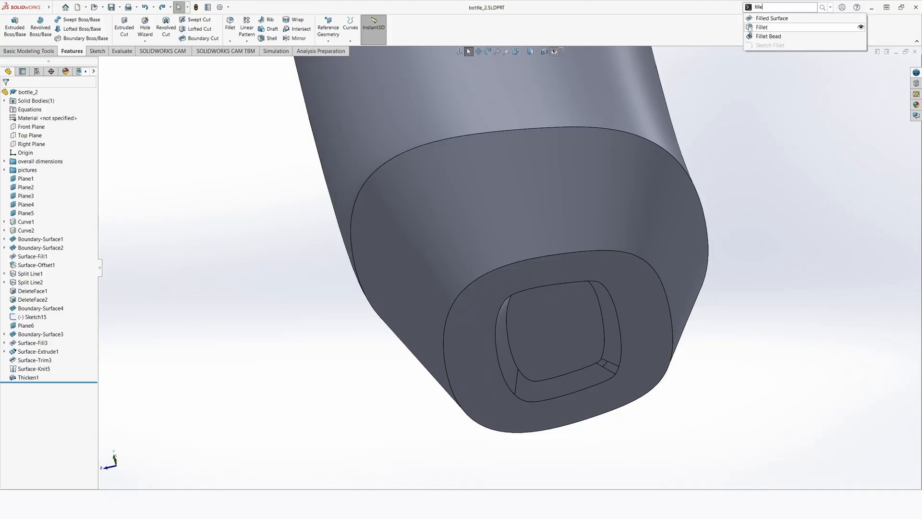
pyautogui.press('Return')
pyautogui.click(503, 372)
pyautogui.write('2')
pyautogui.press('Return')
pyautogui.click(534, 382)
pyautogui.moveTo(534, 381); pyautogui.dragTo(534, 367, button='middle')
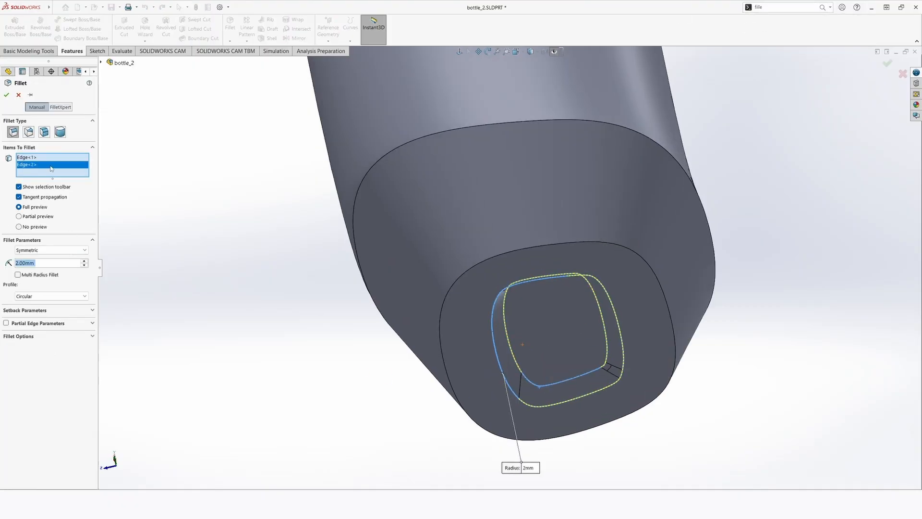
pyautogui.rightClick(50, 167)
pyautogui.click(62, 180)
pyautogui.click(7, 95)
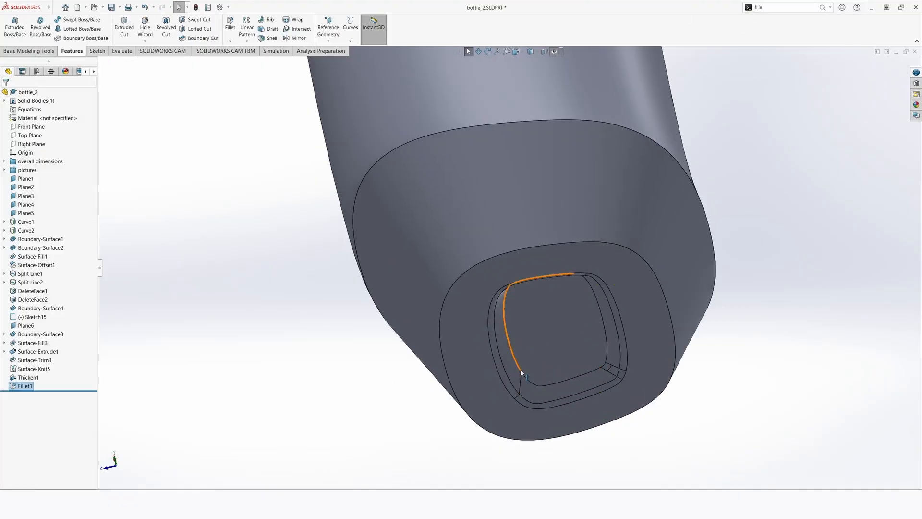
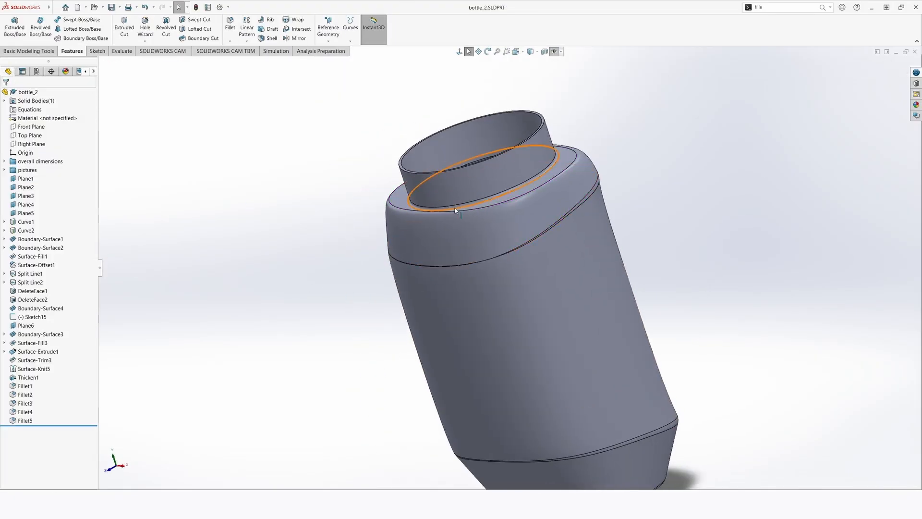
# Show the hidden reference items, start a sketch on the neck's top rim and convert its inner circular edge
pyautogui.click(474, 183)
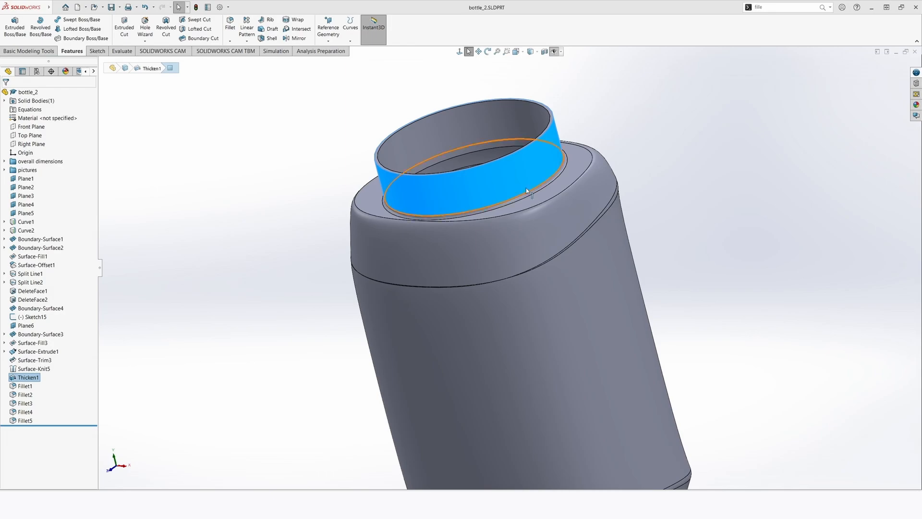
pyautogui.scroll(-3, 414, 183)
pyautogui.scroll(1, 420, 197)
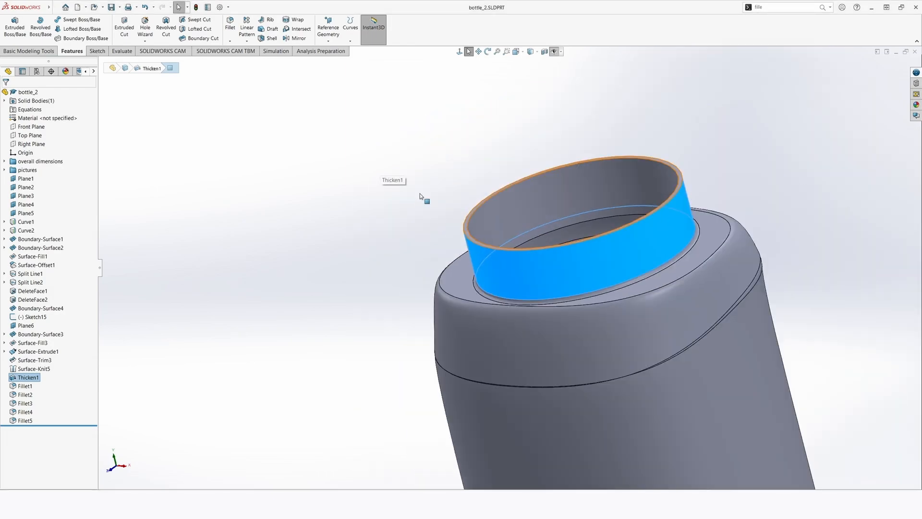
pyautogui.click(555, 55)
pyautogui.moveTo(465, 252); pyautogui.dragTo(464, 221, button='middle')
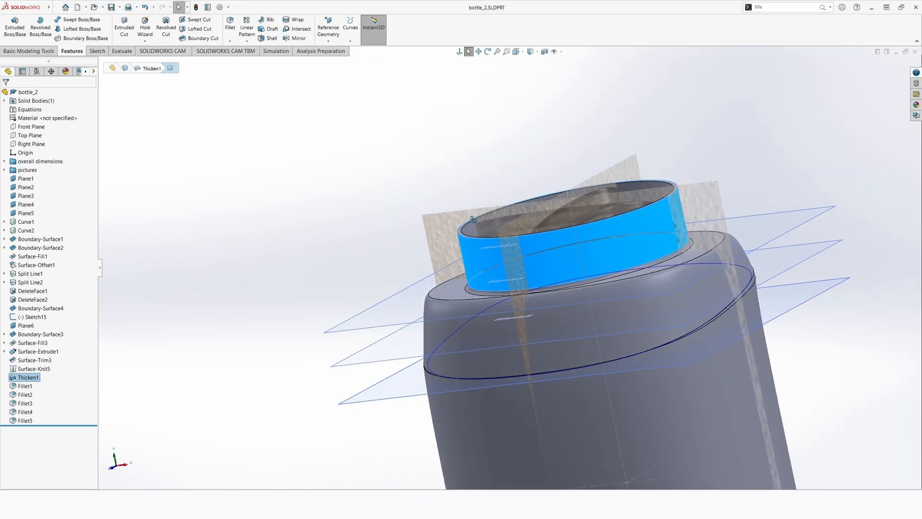
pyautogui.scroll(-4, 454, 234)
pyautogui.rightClick(478, 239)
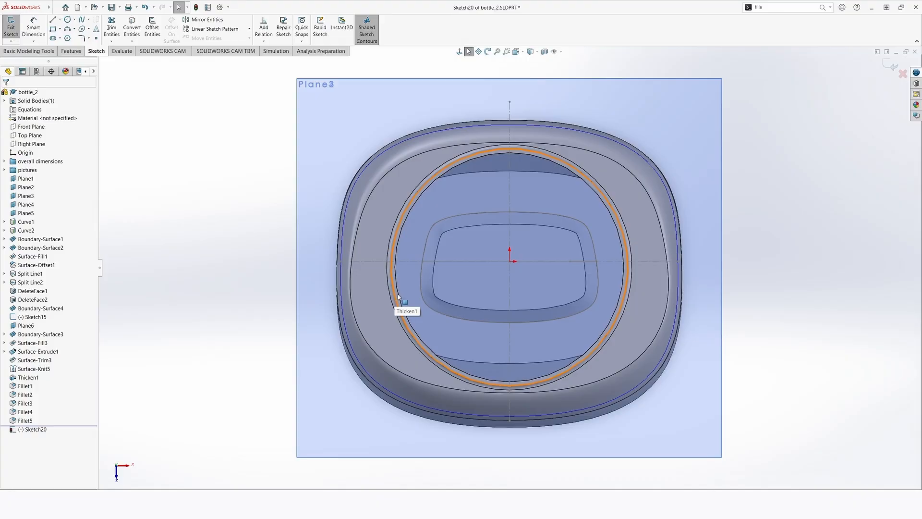
pyautogui.click(126, 30)
pyautogui.moveTo(464, 329); pyautogui.dragTo(459, 187, button='middle')
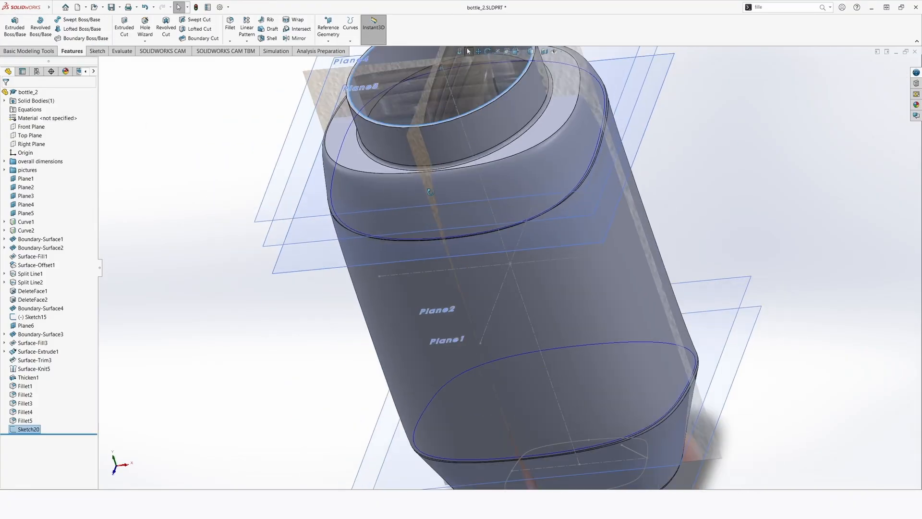
# Start a helix from the neck circle with its direction reversed down the neck and a constant pitch of 5 mm
pyautogui.scroll(3, 459, 186)
pyautogui.scroll(-3, 458, 187)
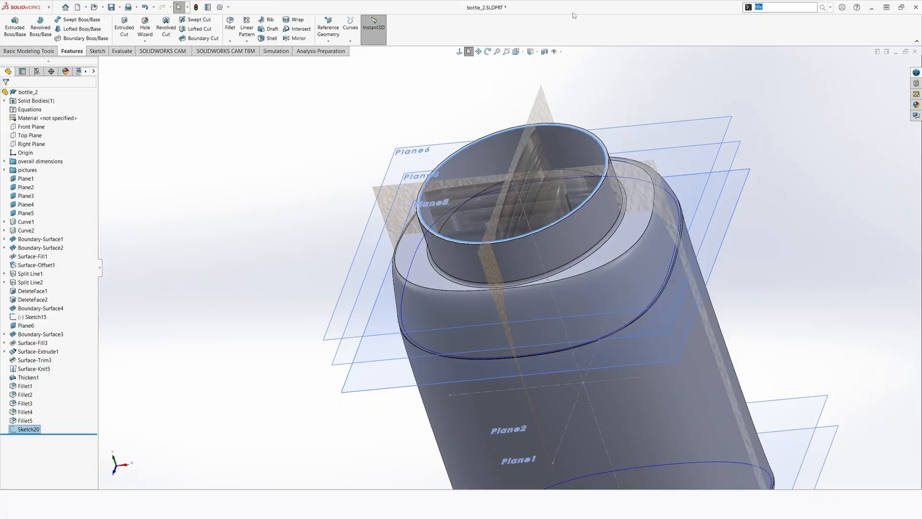
pyautogui.write('helix')
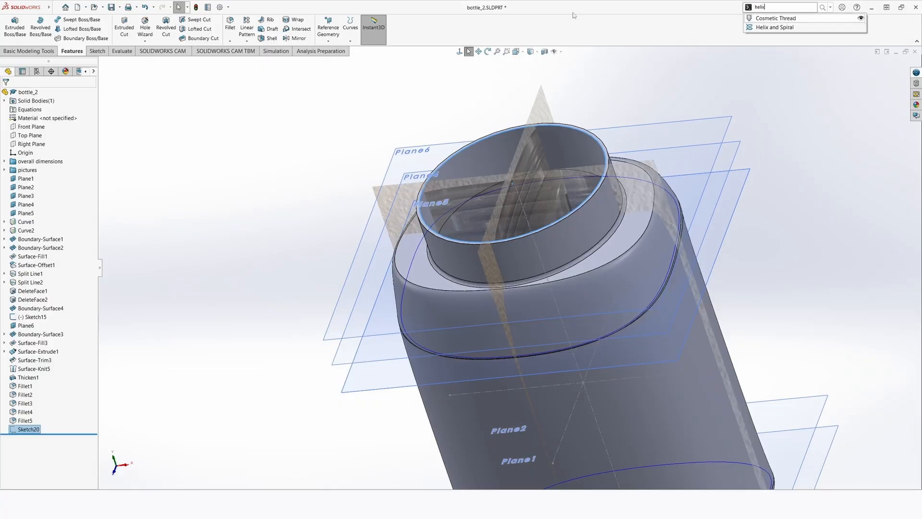
pyautogui.click(810, 28)
pyautogui.scroll(3, 508, 207)
pyautogui.moveTo(507, 208); pyautogui.dragTo(515, 152, button='middle')
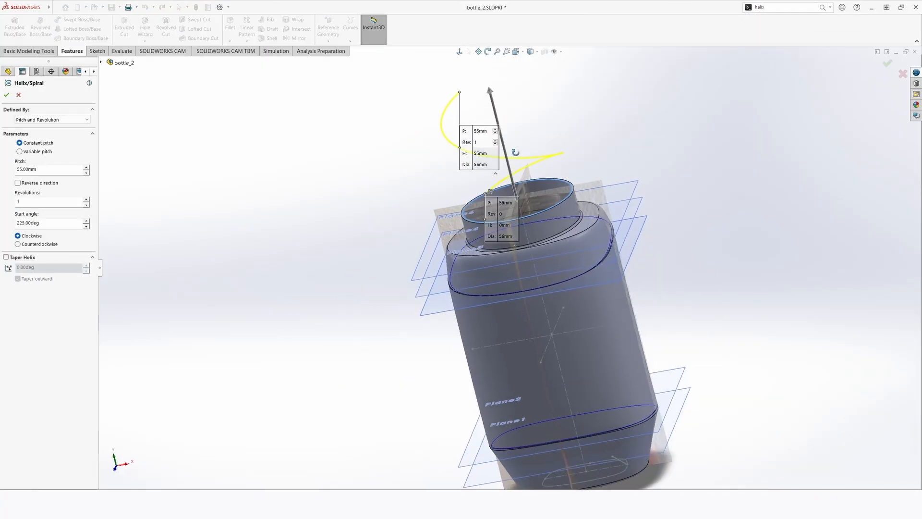
pyautogui.scroll(-3, 514, 153)
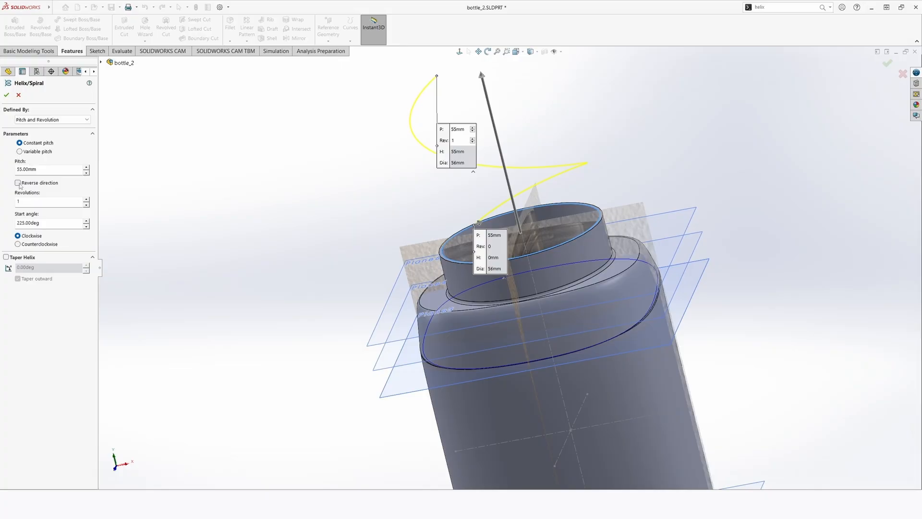
pyautogui.click(18, 183)
pyautogui.click(87, 173)
pyautogui.click(86, 173)
pyautogui.click(86, 173)
pyautogui.click(86, 173)
pyautogui.click(87, 173)
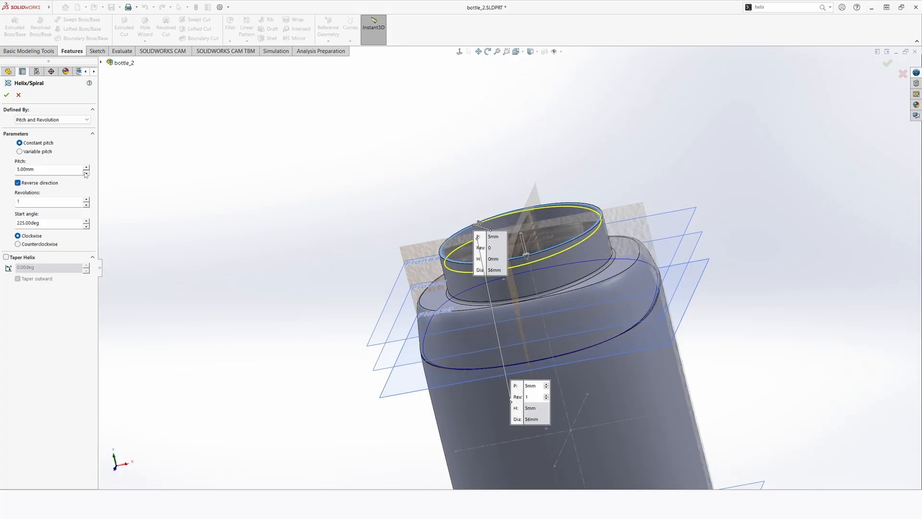
pyautogui.moveTo(426, 210); pyautogui.dragTo(455, 179, button='middle')
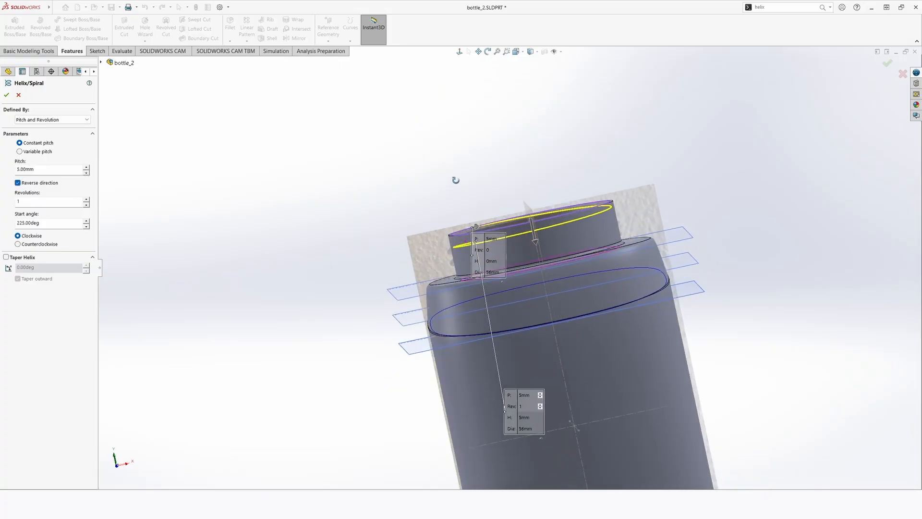
# Set the neck helix to 2.25 revolutions and create it
pyautogui.click(86, 199)
pyautogui.click(86, 200)
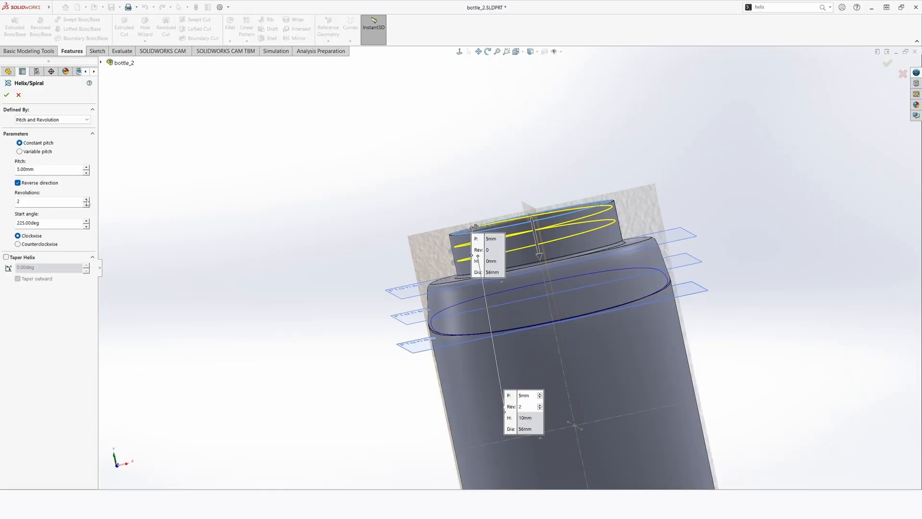
pyautogui.moveTo(432, 245); pyautogui.dragTo(451, 229, button='middle')
pyautogui.click(87, 199)
pyautogui.click(6, 95)
pyautogui.scroll(2, 450, 229)
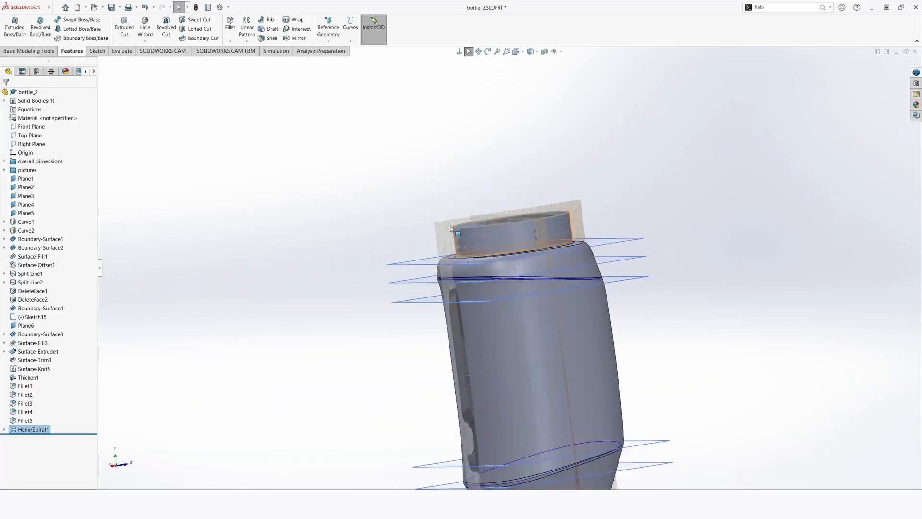
# Edit the neck helix and set its start angle to 0 degrees
pyautogui.hotkey('ctrl', '3')
pyautogui.scroll(-4, 451, 229)
pyautogui.press('space')
pyautogui.click(408, 284)
pyautogui.click(427, 324)
pyautogui.scroll(4, 427, 325)
pyautogui.moveTo(426, 324); pyautogui.dragTo(473, 365, button='middle')
pyautogui.click(33, 429)
pyautogui.click(43, 407)
pyautogui.moveTo(560, 309); pyautogui.dragTo(524, 288, button='middle')
pyautogui.moveTo(43, 223); pyautogui.dragTo(1, 226)
pyautogui.write('00deg')
pyautogui.press('Return')
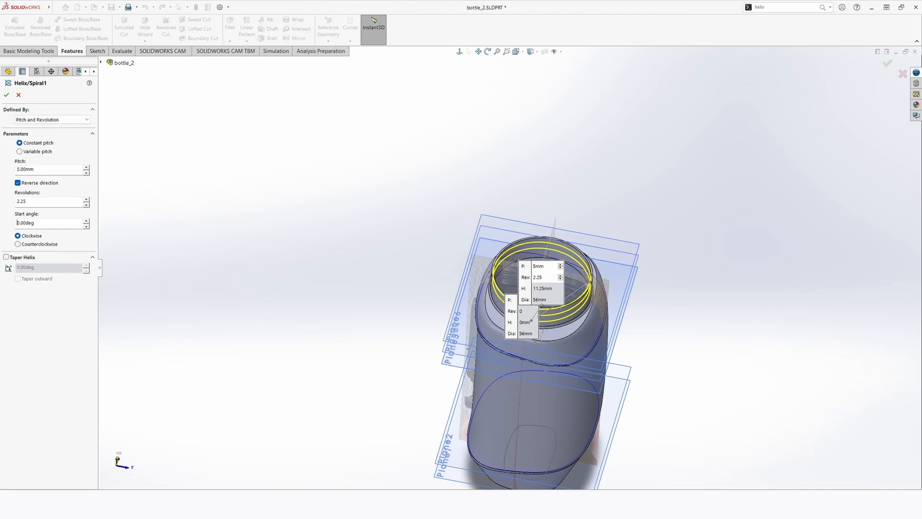
pyautogui.scroll(-3, 570, 288)
pyautogui.moveTo(539, 291); pyautogui.dragTo(465, 411, button='middle')
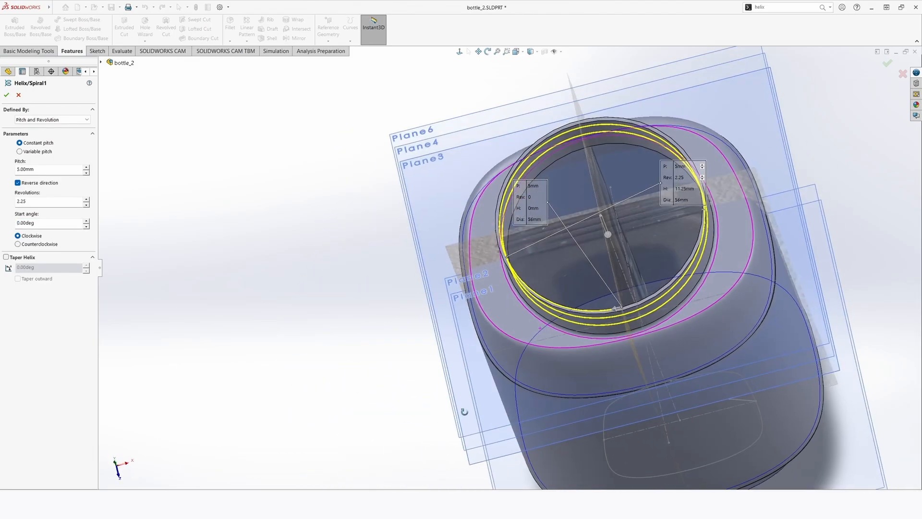
pyautogui.click(7, 96)
# Sketch a small closed trapezoidal thread profile on the Right Plane at the helix's upper start, protruding outside the neck wall
pyautogui.moveTo(619, 333)
pyautogui.mouseDown(button='middle')
pyautogui.moveTo(622, 356)
pyautogui.moveTo(597, 277)
pyautogui.moveTo(449, 234)
pyautogui.moveTo(425, 334)
pyautogui.mouseUp(button='middle')
pyautogui.scroll(5, 597, 277)
pyautogui.hotkey('ctrl', '4')
pyautogui.click(24, 145)
pyautogui.click(31, 134)
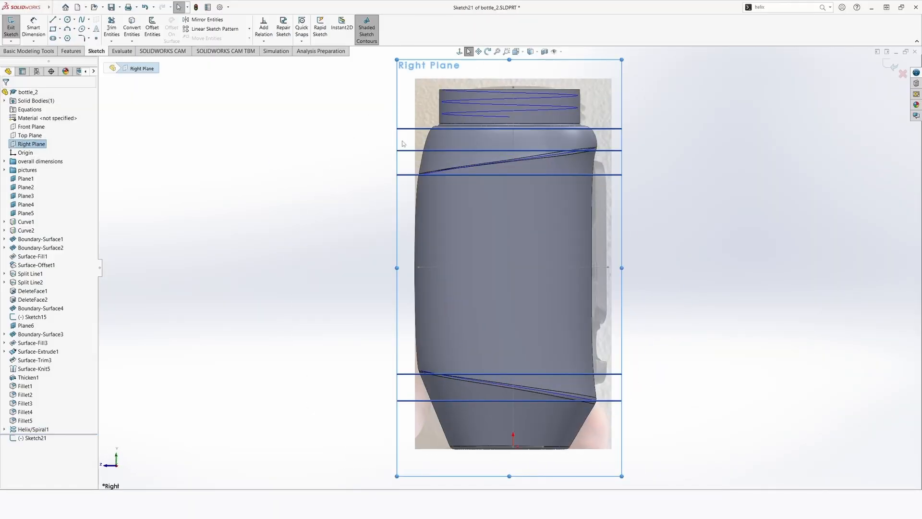
pyautogui.scroll(-8, 457, 135)
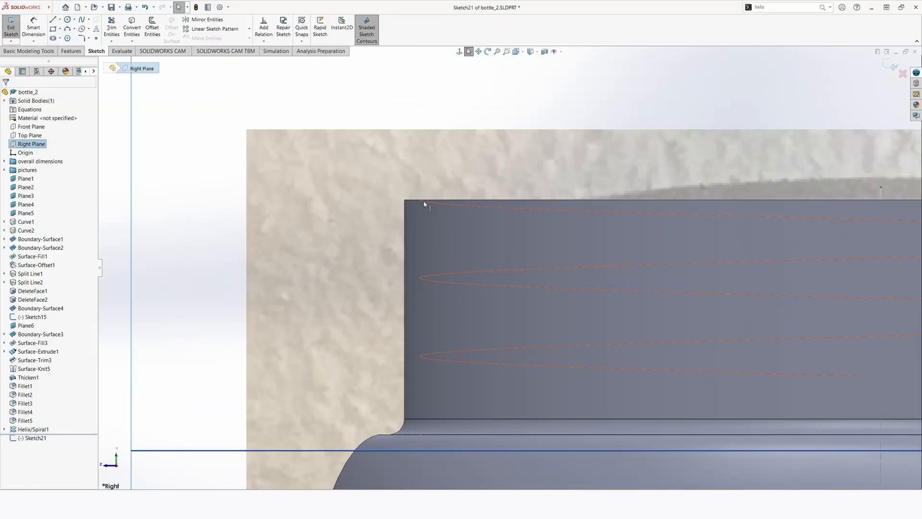
pyautogui.click(425, 204)
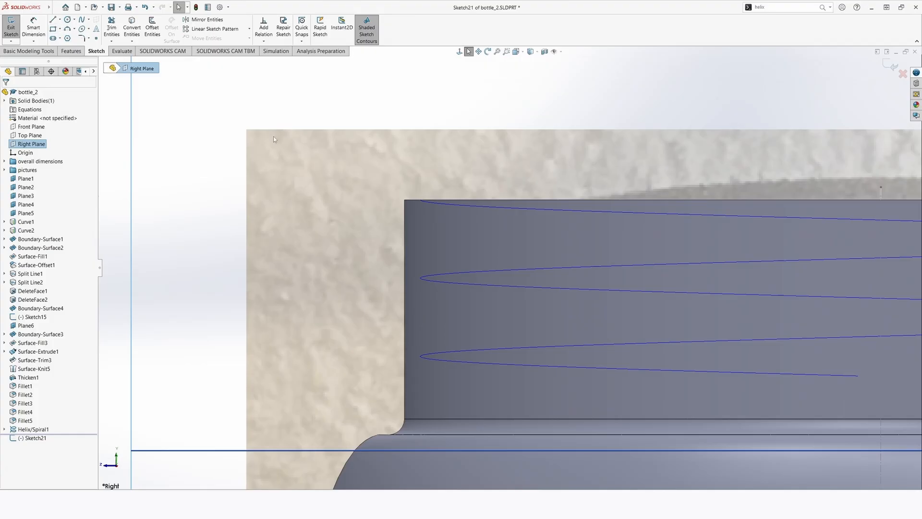
pyautogui.scroll(10, 273, 137)
pyautogui.scroll(-8, 468, 147)
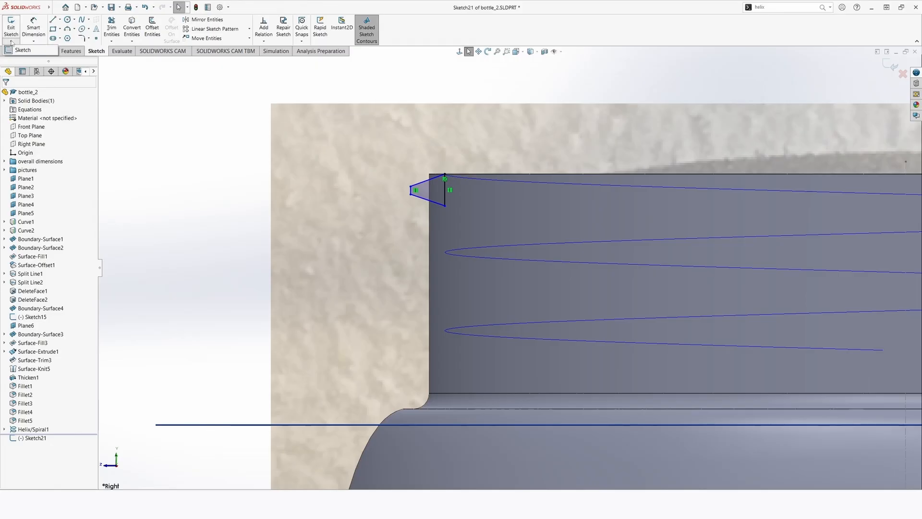
# Sweep the trapezoidal profile along the helix as a boss to form the neck thread, and inspect it
pyautogui.click(20, 51)
pyautogui.click(79, 20)
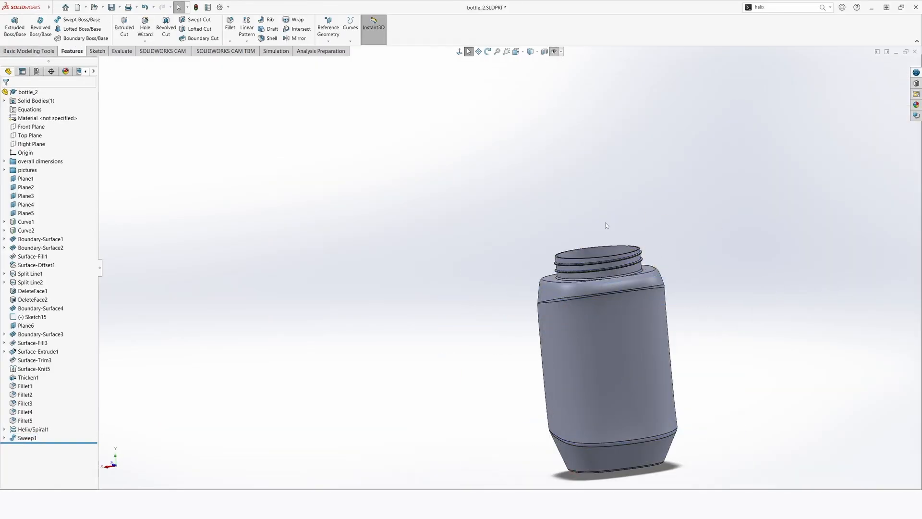
pyautogui.moveTo(606, 222); pyautogui.dragTo(610, 331)
pyautogui.moveTo(610, 331); pyautogui.dragTo(500, 344, button='middle')
pyautogui.scroll(-4, 540, 308)
pyautogui.moveTo(544, 301); pyautogui.dragTo(391, 356, button='middle')
pyautogui.scroll(-6, 431, 245)
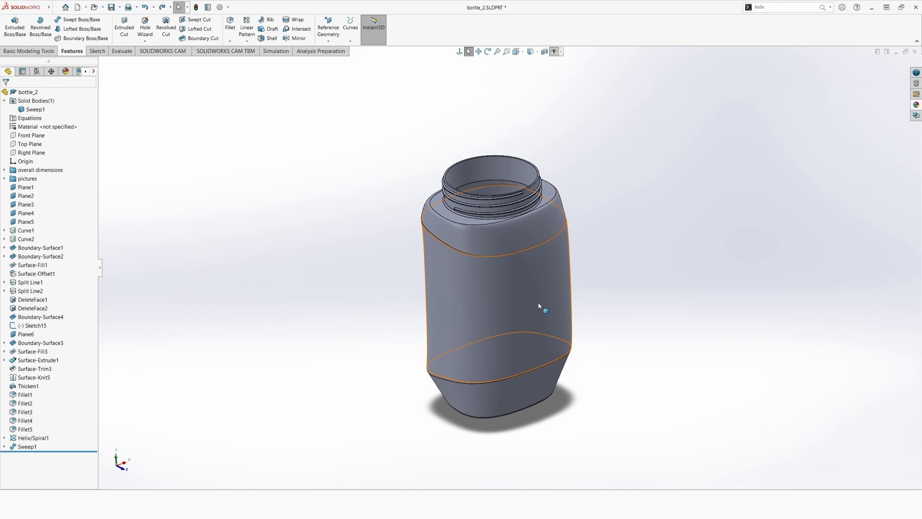
# Apply the frosted plastic appearance from the Clear Plastic category to the solid bottle body and check its look
pyautogui.rightClick(539, 304)
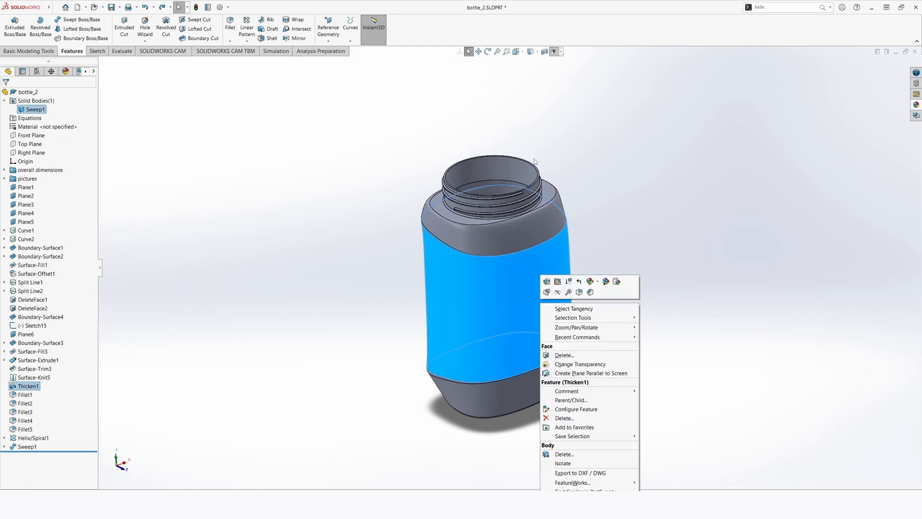
pyautogui.click(709, 235)
pyautogui.click(917, 105)
pyautogui.click(766, 83)
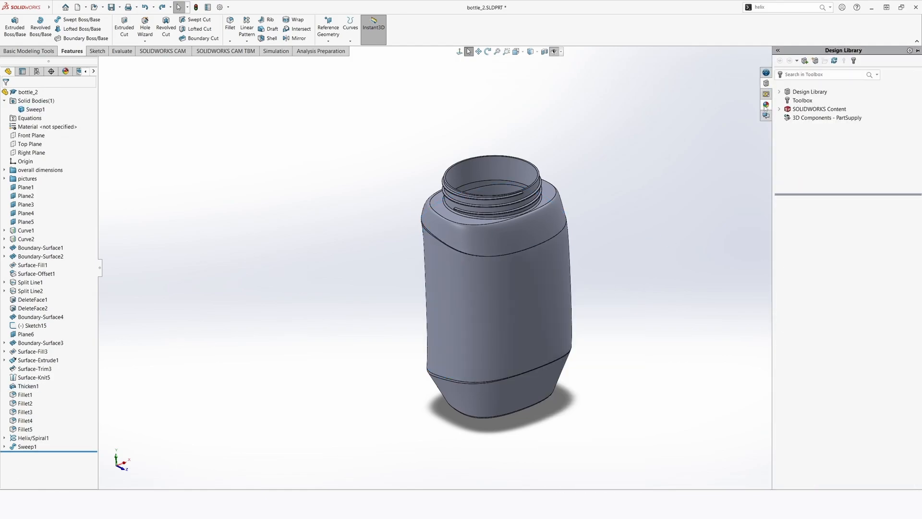
pyautogui.click(766, 104)
pyautogui.click(793, 77)
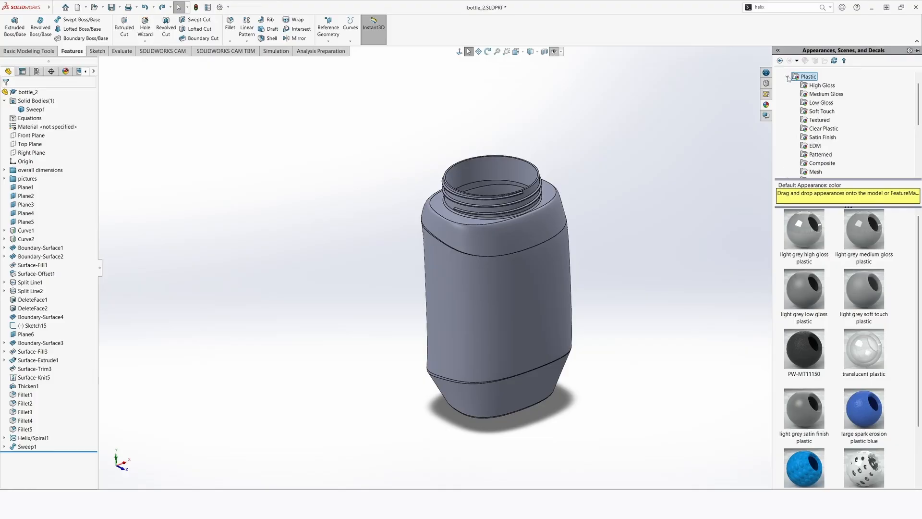
pyautogui.click(811, 129)
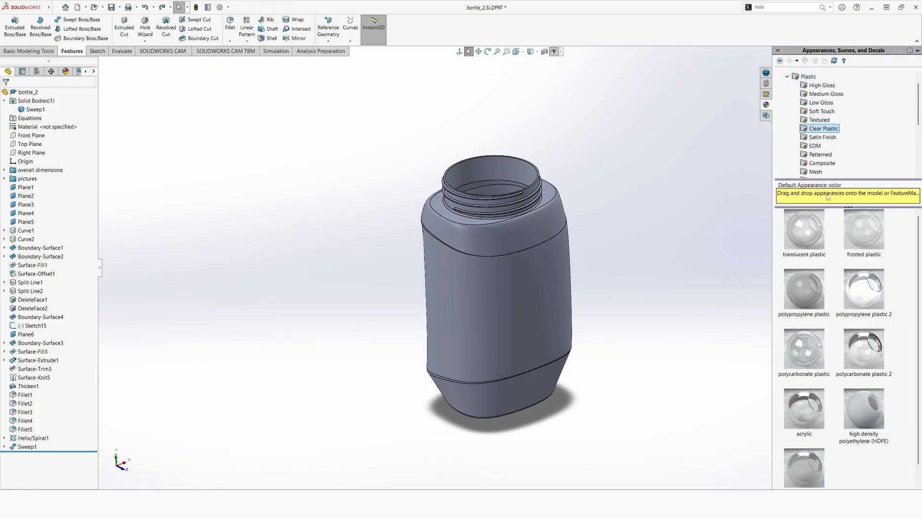
pyautogui.moveTo(856, 254); pyautogui.dragTo(36, 112)
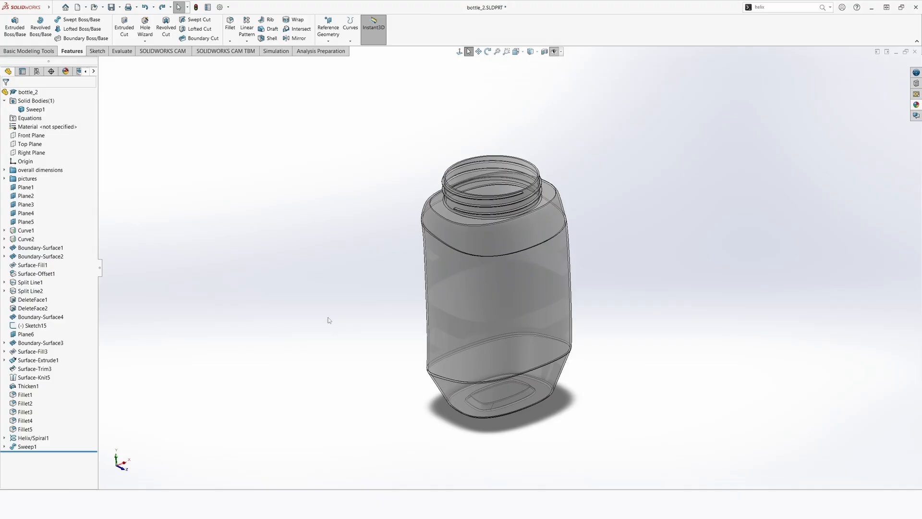
pyautogui.moveTo(323, 304); pyautogui.dragTo(536, 284, button='middle')
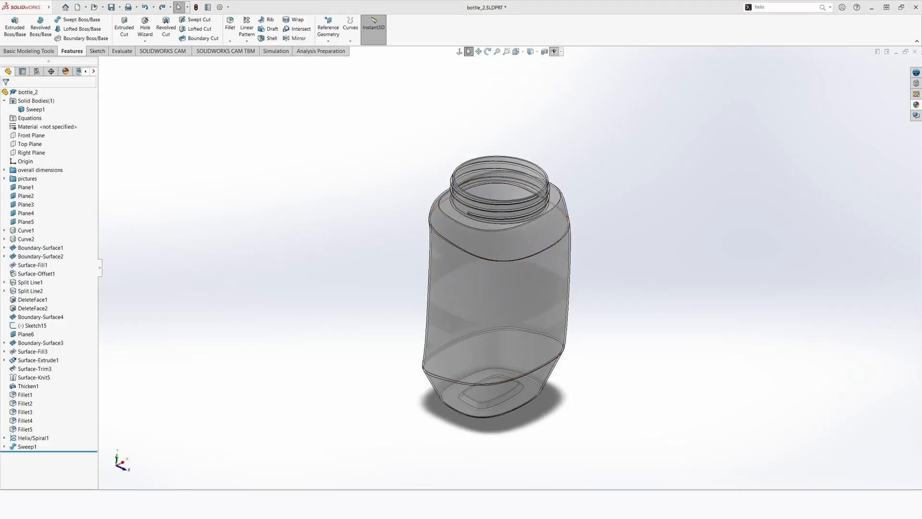